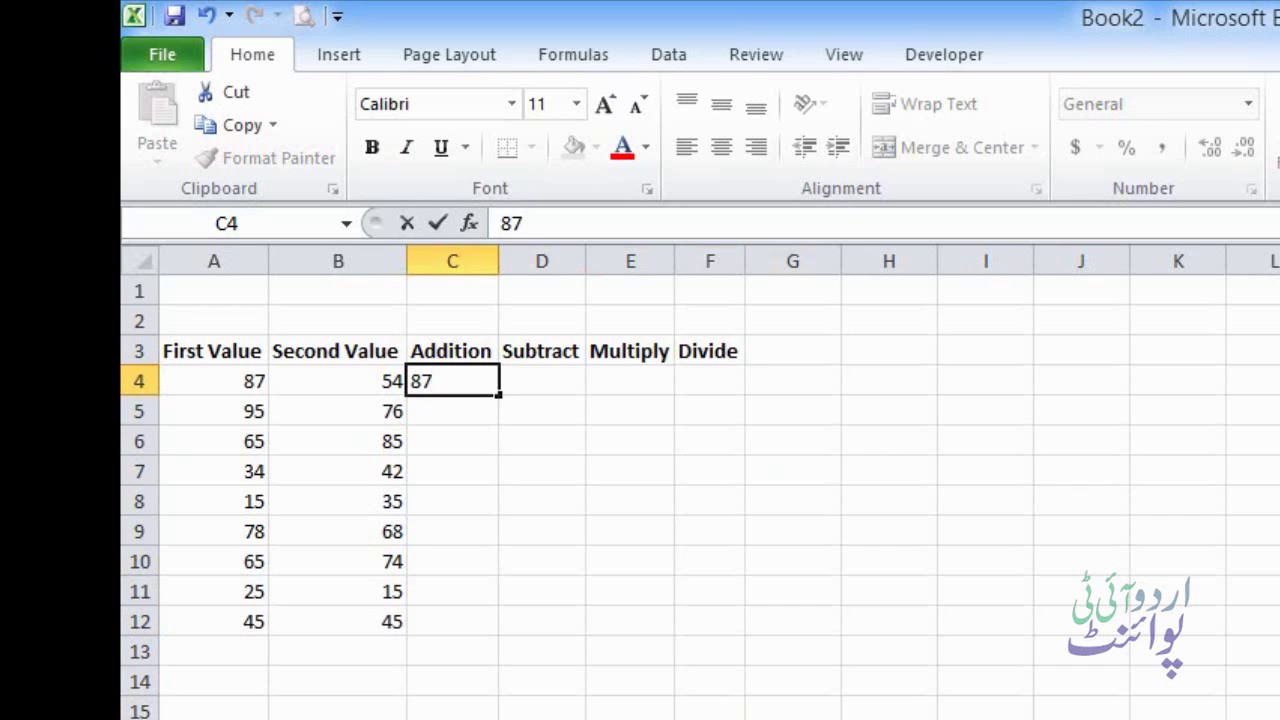
Step: Enter 87+54 in Addition cell C4, then turn it into the formula =87+54 by prefixing an equals sign
key("Return")
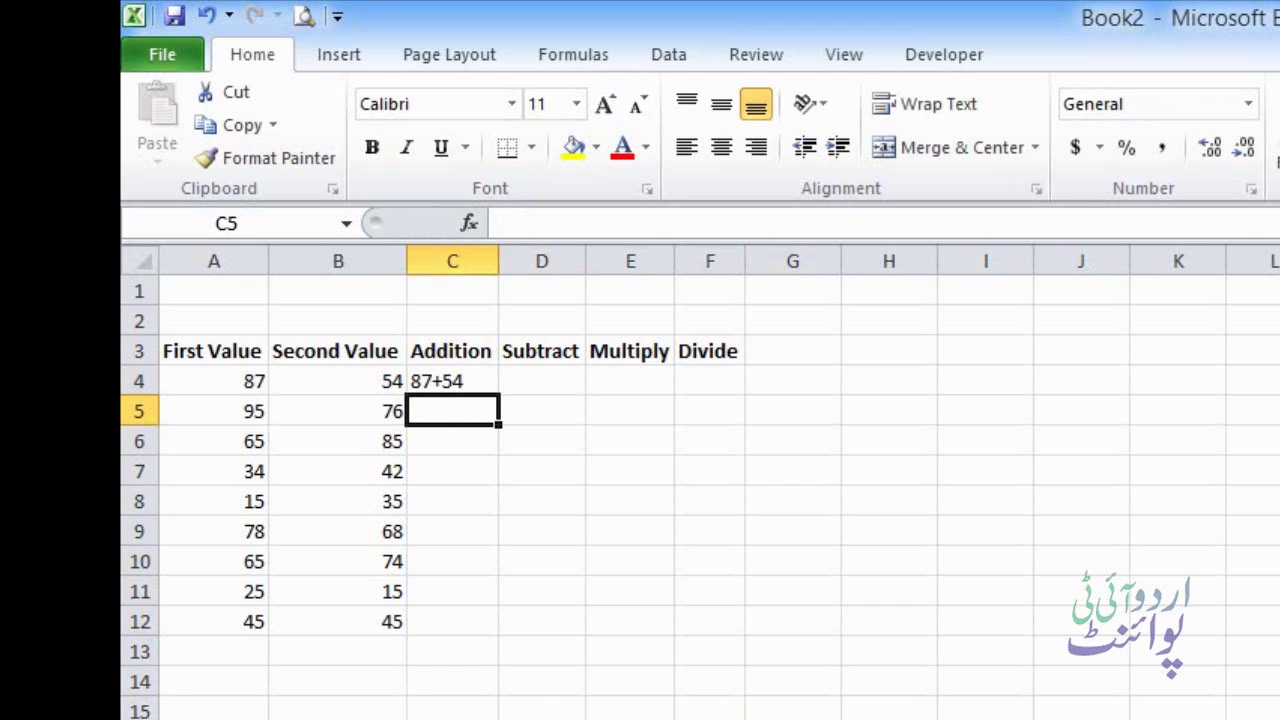
key("Up")
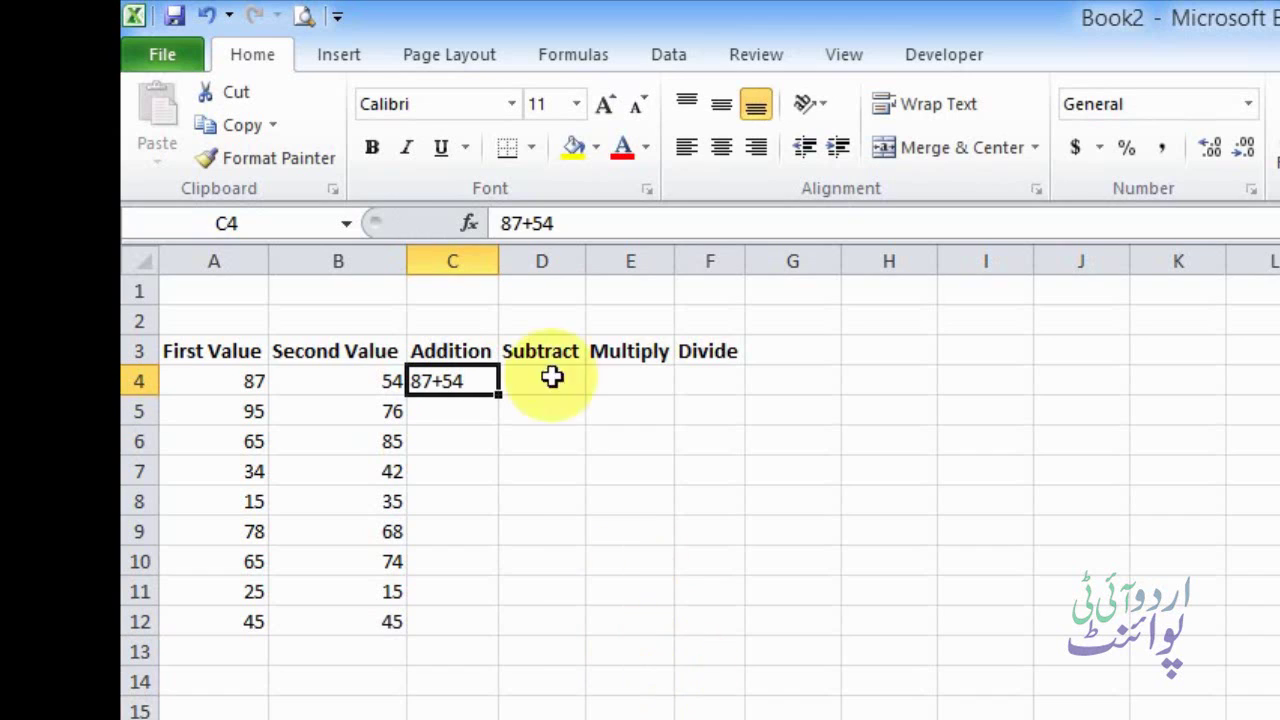
left_click(499, 222)
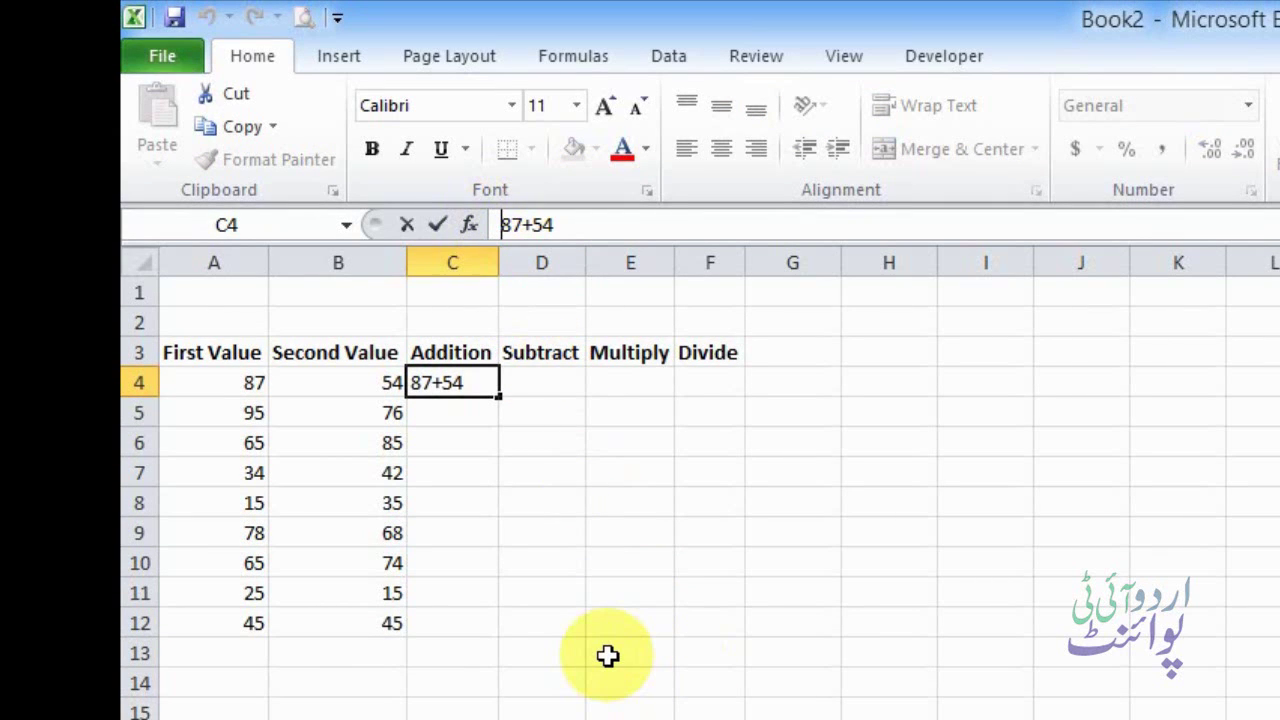
type("=")
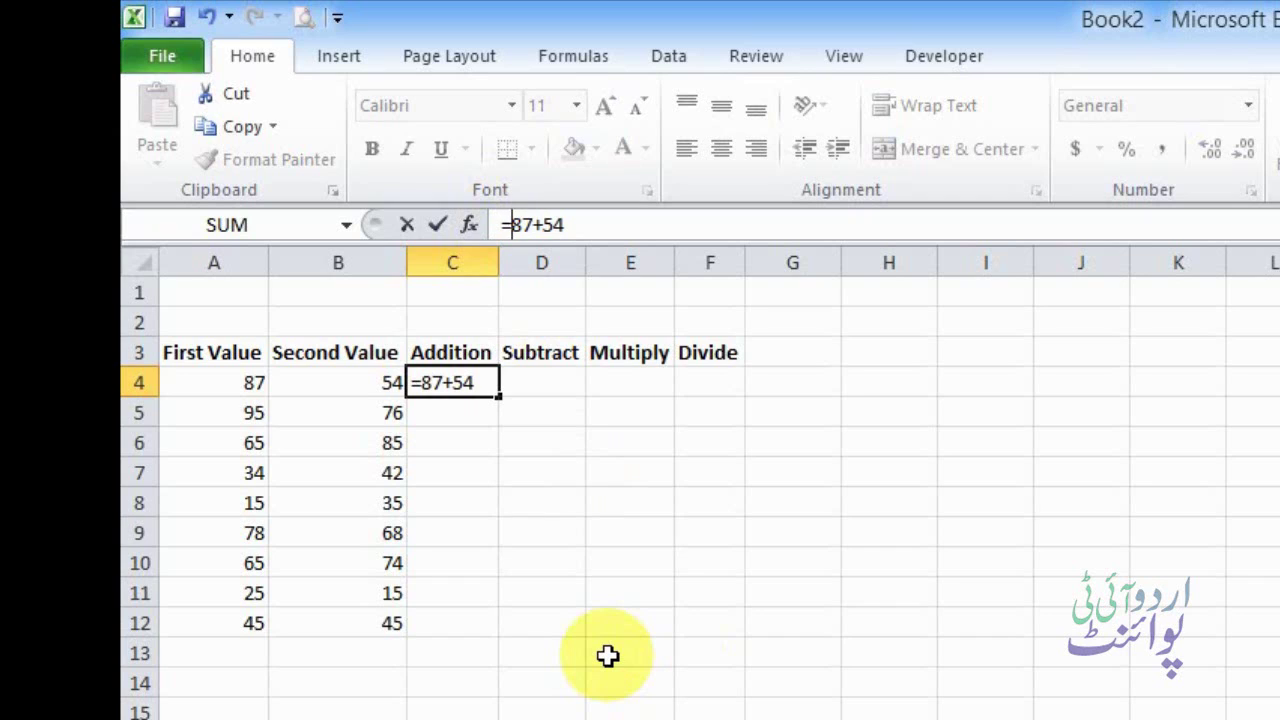
key("Return")
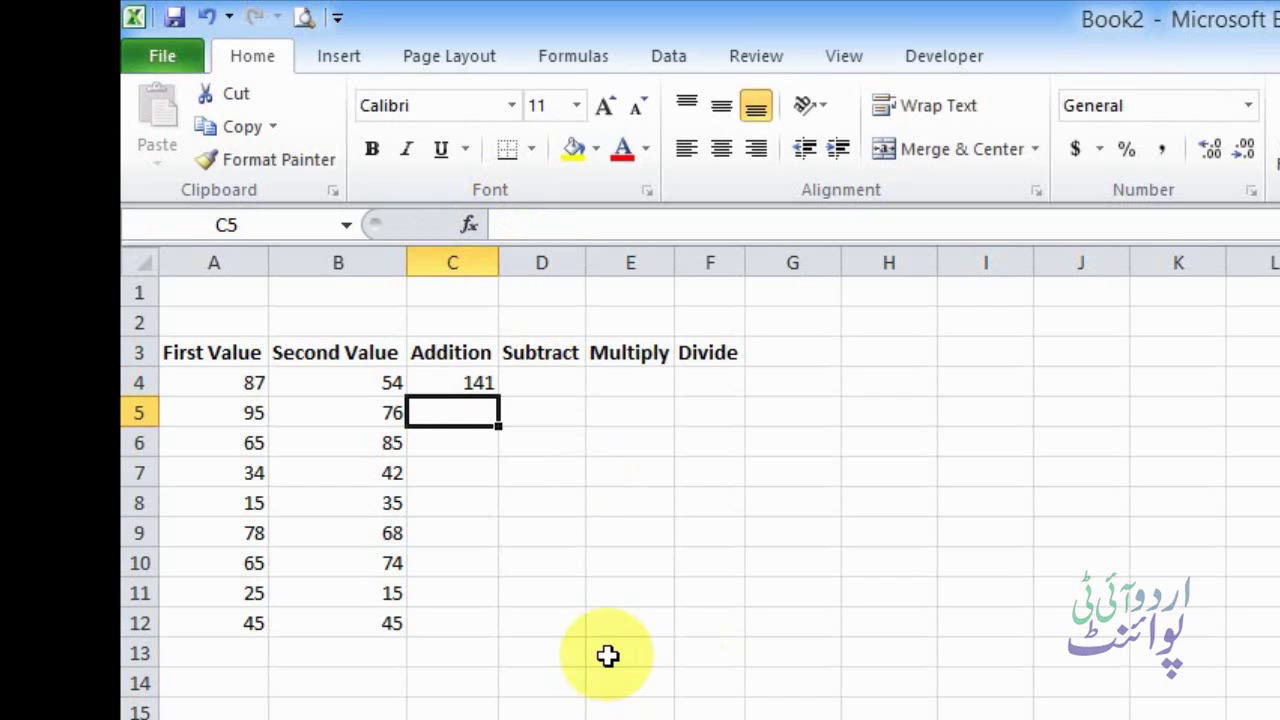
key("Up")
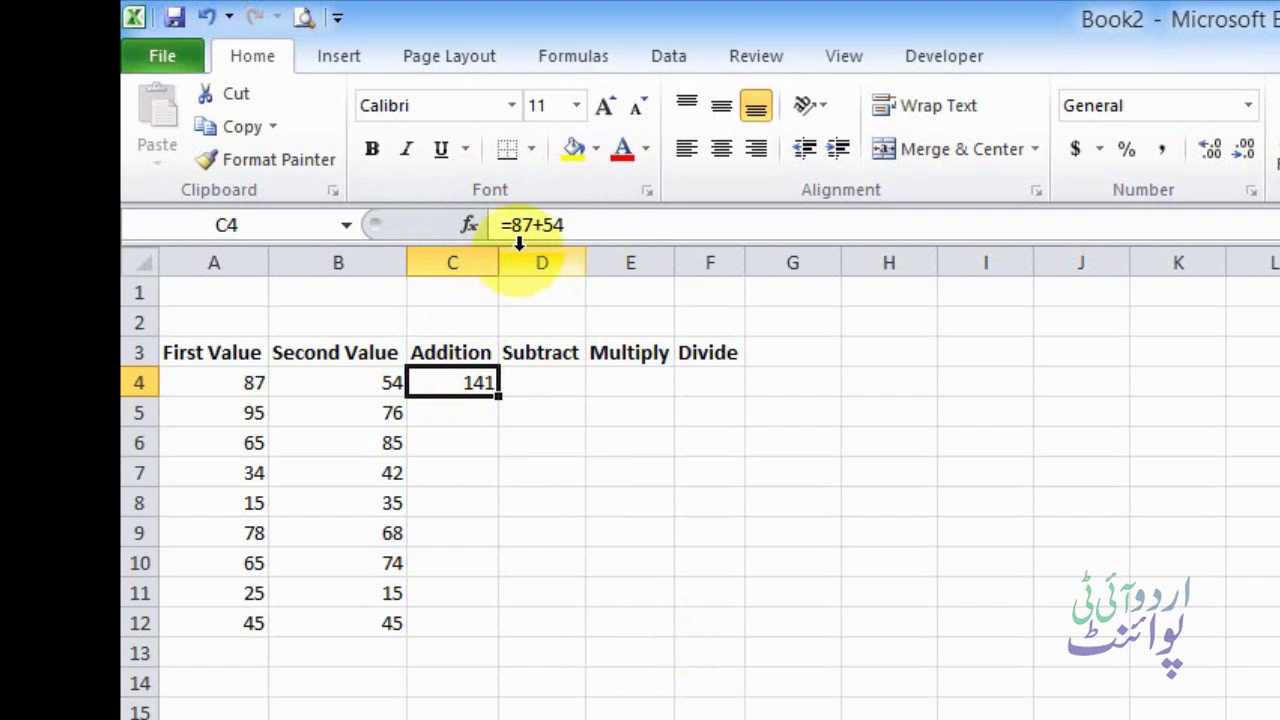
left_click(354, 384)
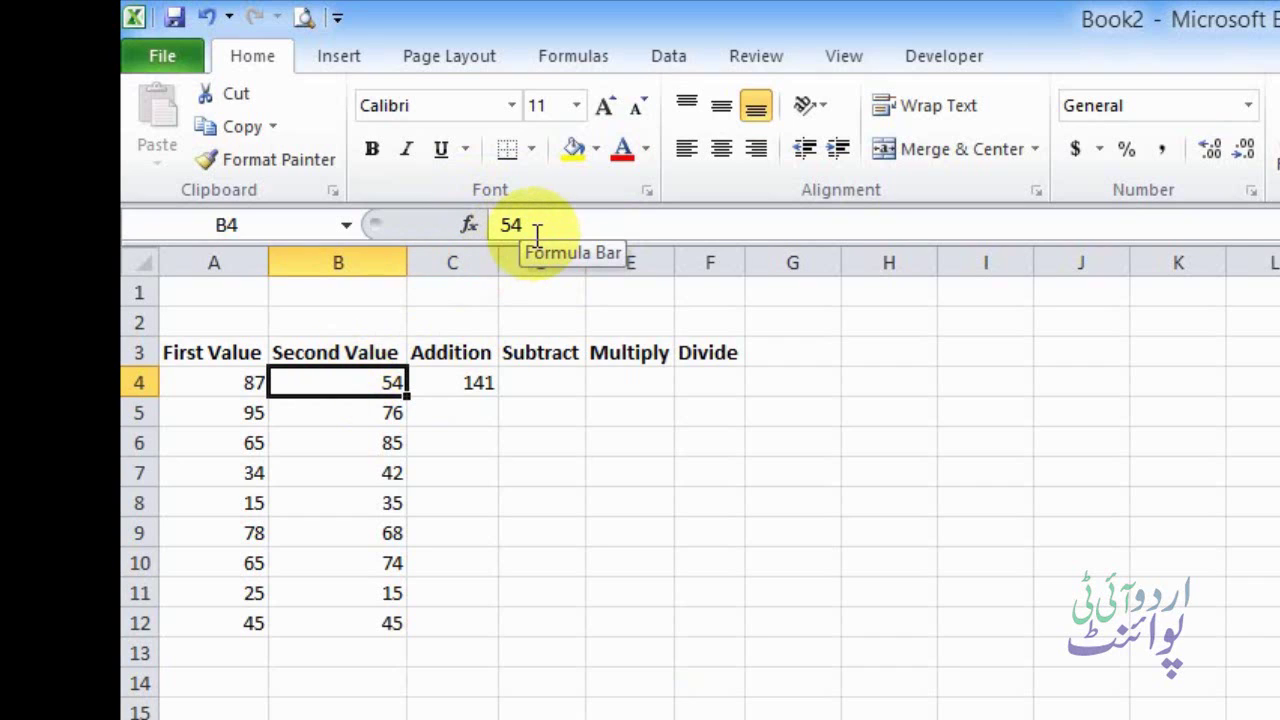
left_click(470, 384)
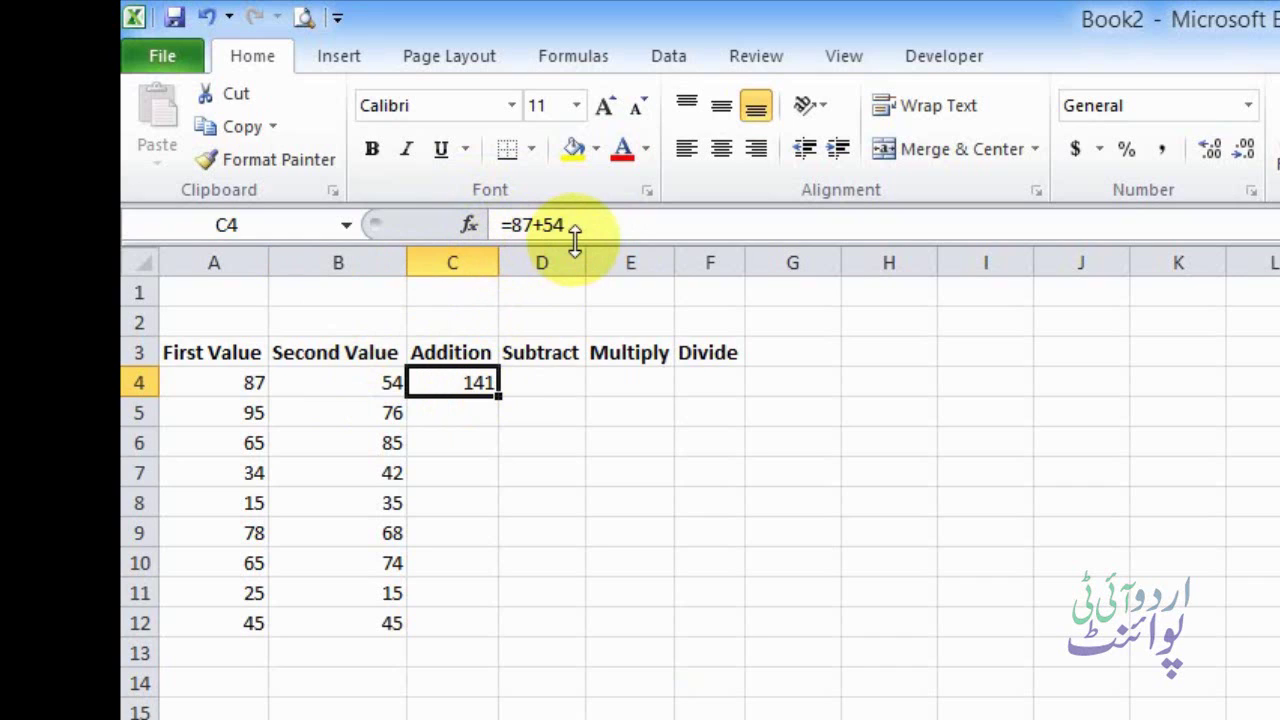
Step: Change the First Value in cell A4 to 90
left_click(250, 382)
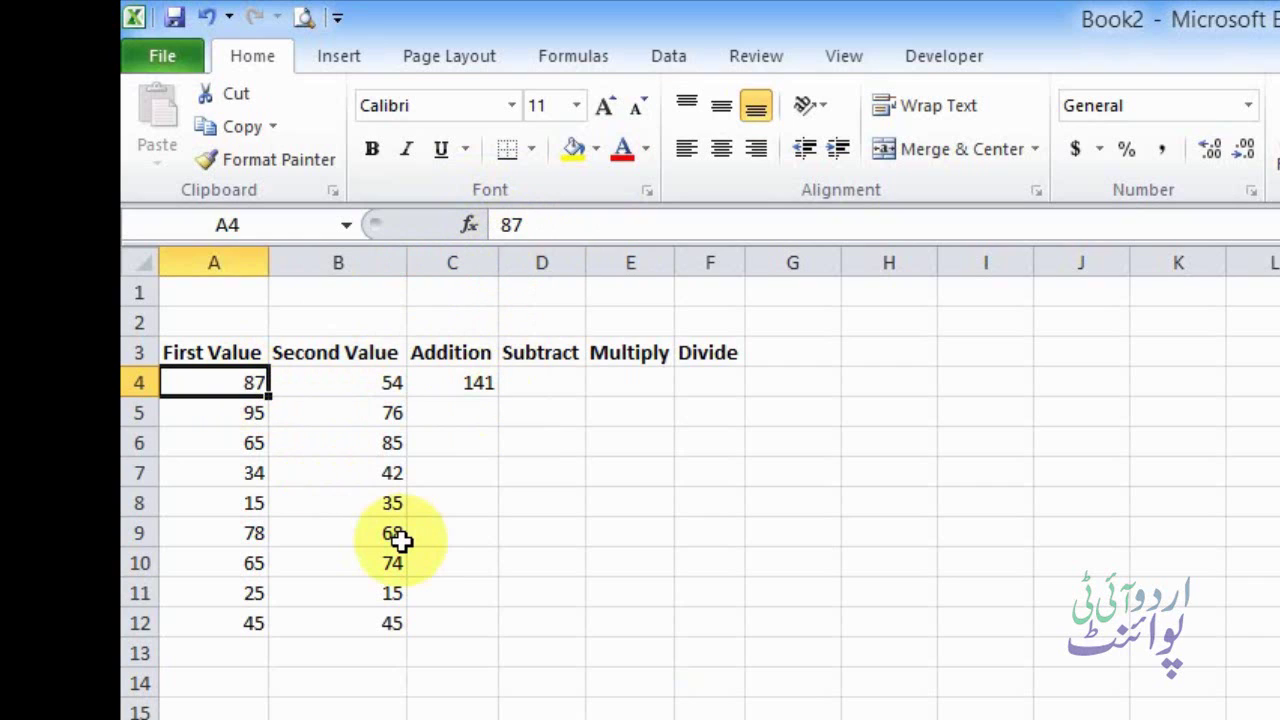
type("90")
key("Return")
Step: Edit the Addition formula in C4 so its first number is 90, giving =90+54
key("Up")
key("Right")
key("Right")
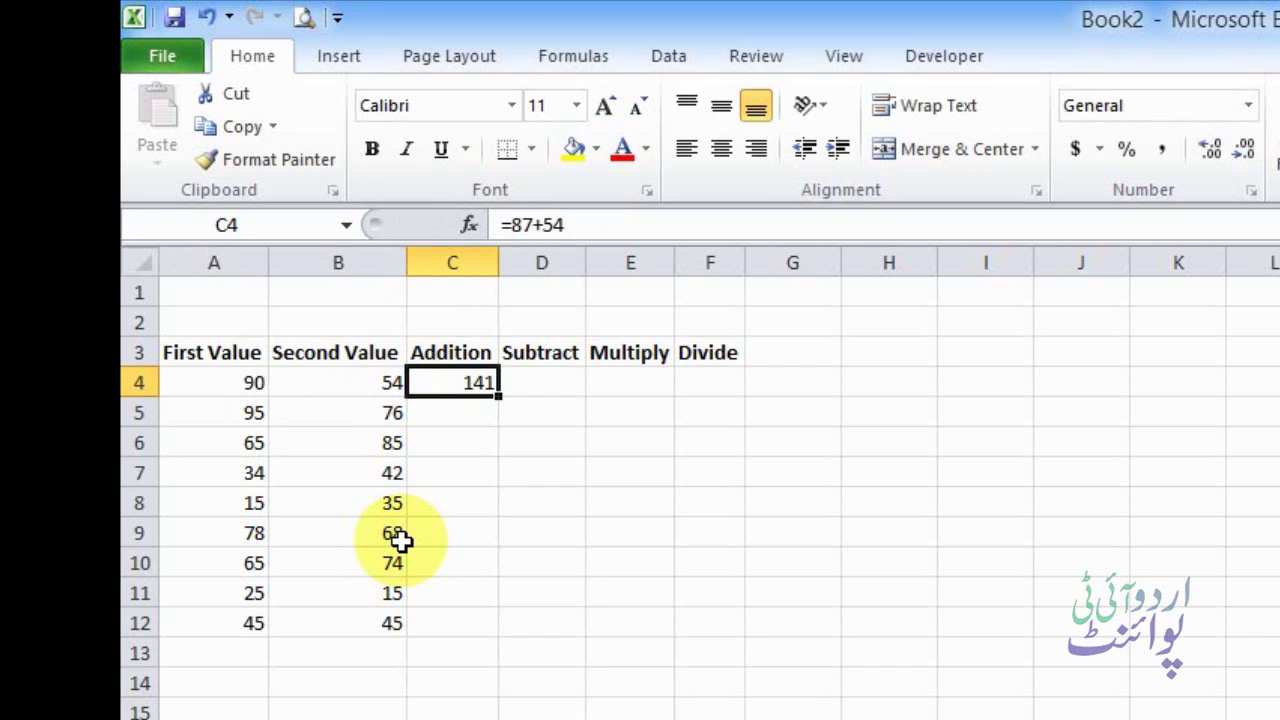
left_click(522, 225)
double_click(522, 225)
type("90")
key("Return")
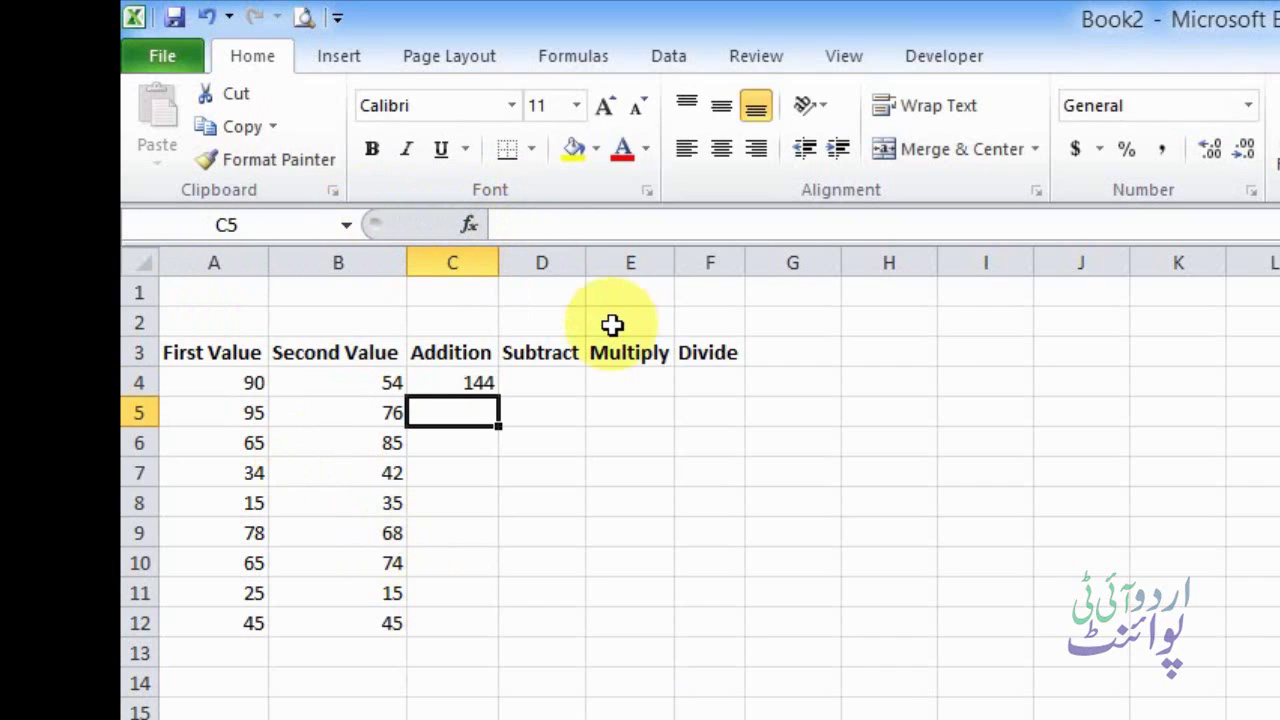
Step: Replace the Addition entry in C4 with the cell-reference formula =A4+B4
key("Up")
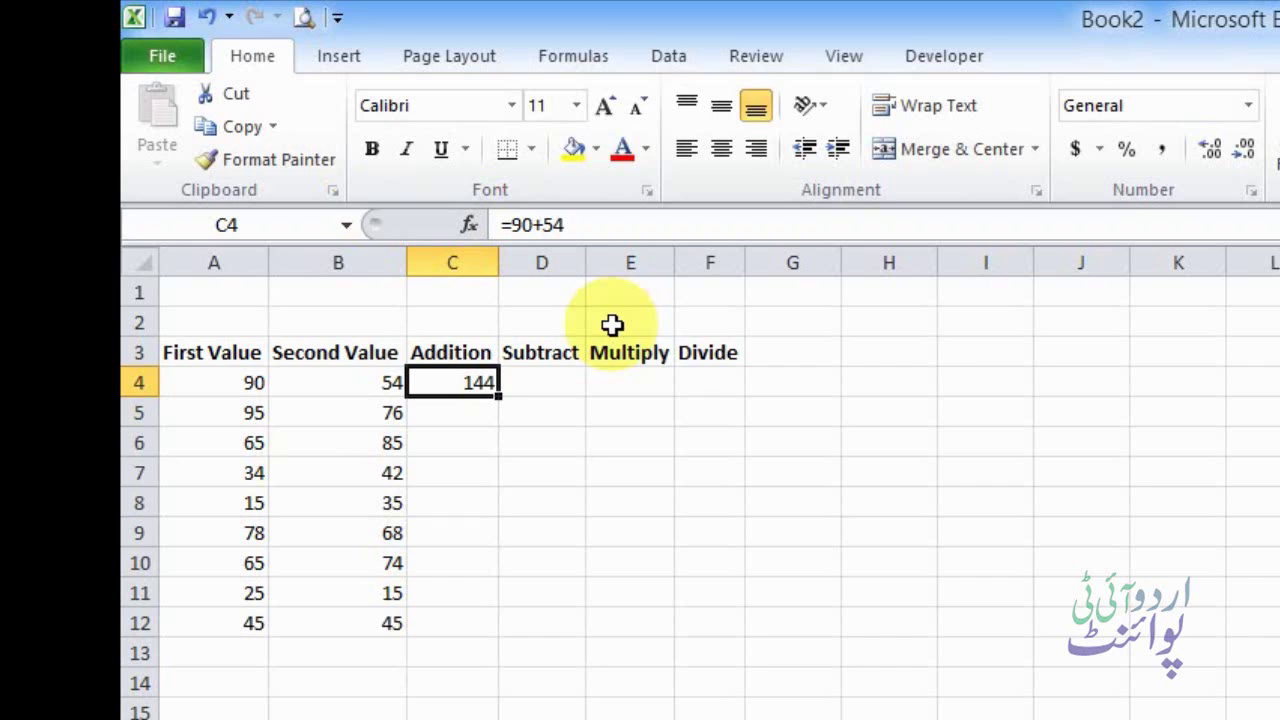
type("=")
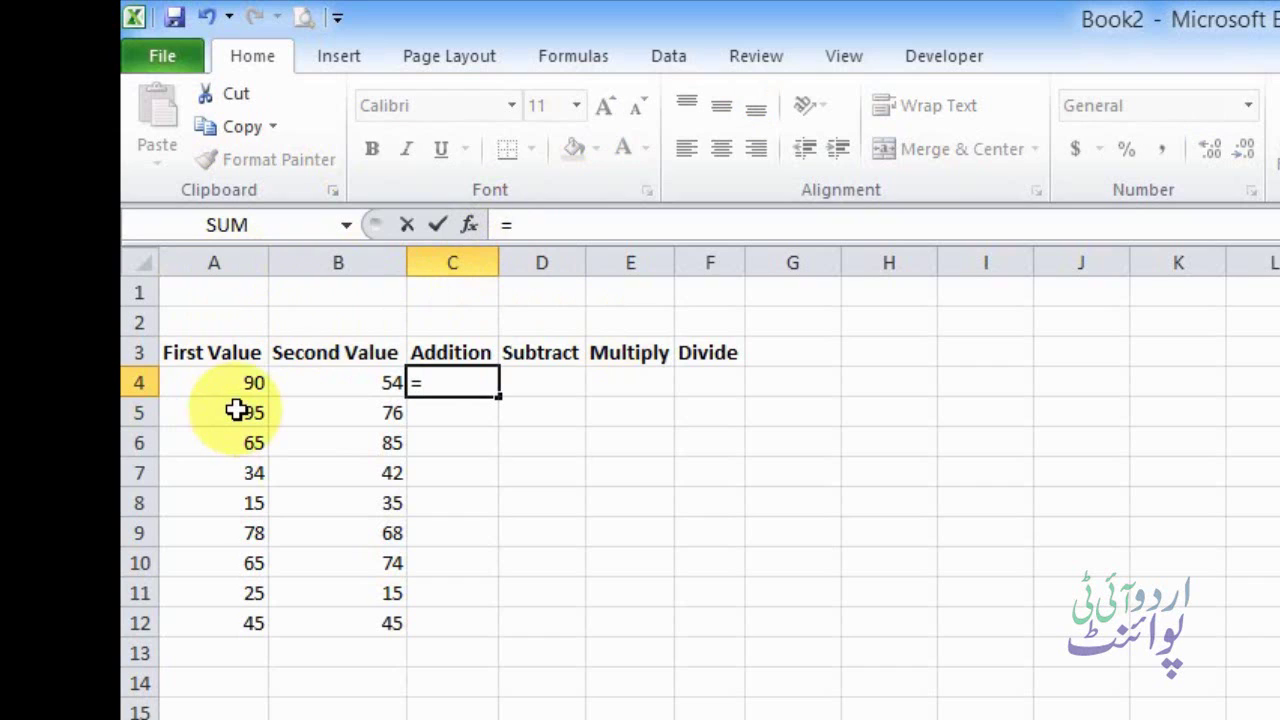
type("a")
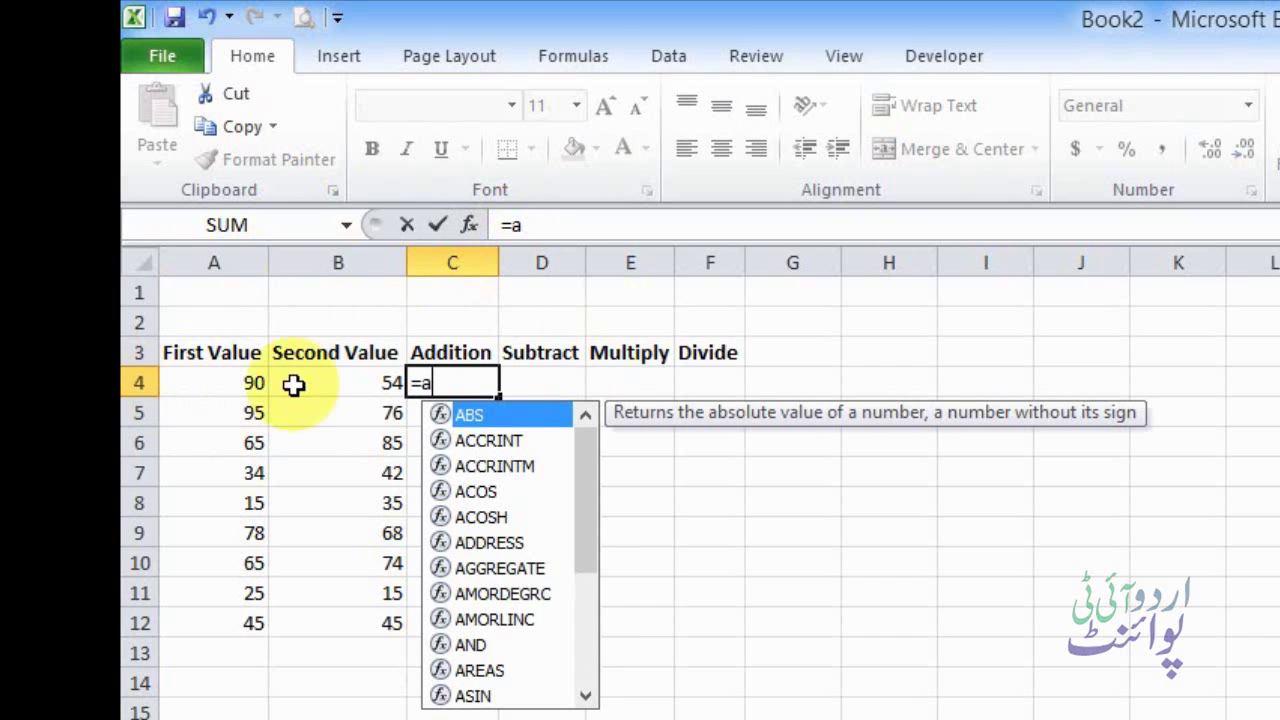
type("4")
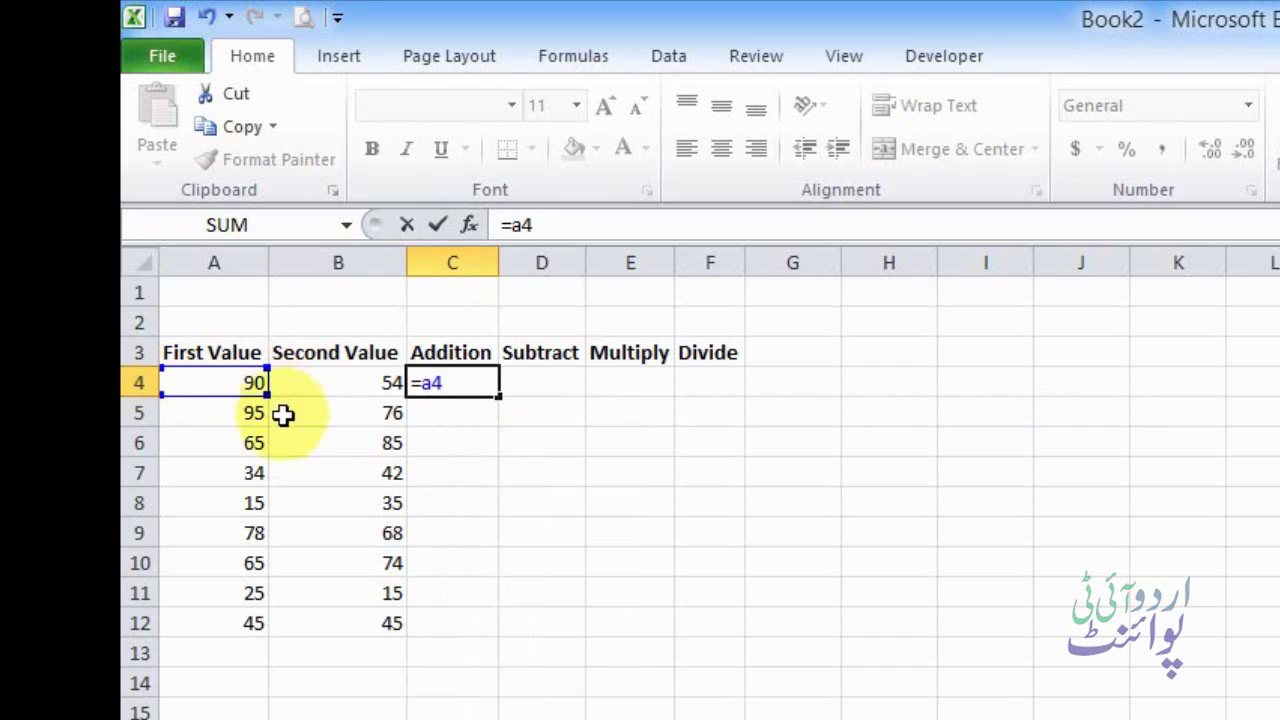
type("+")
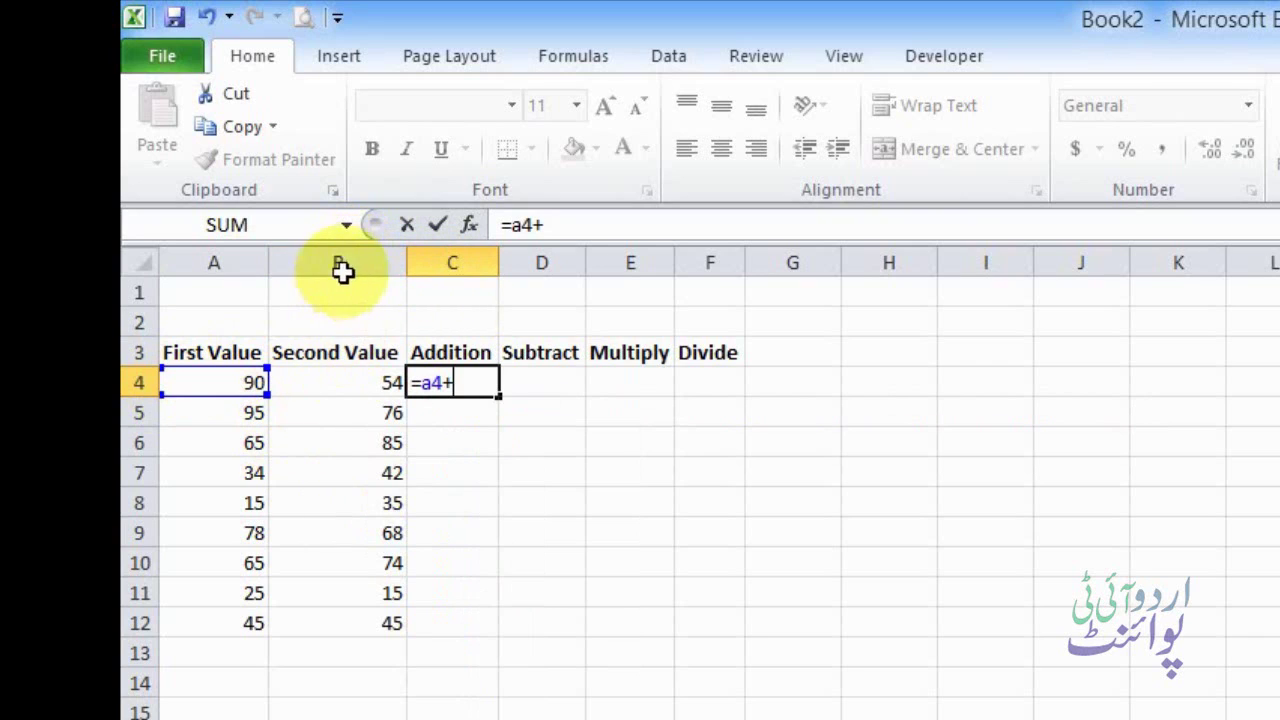
left_click(362, 384)
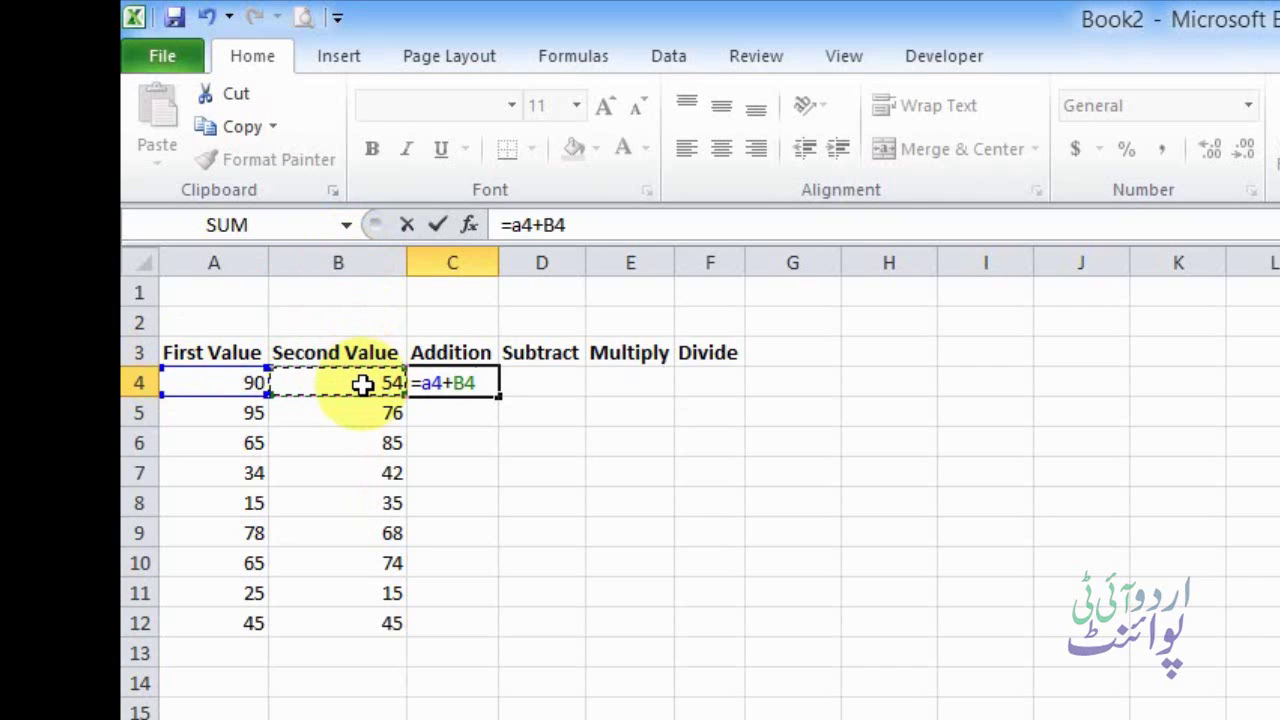
key("Return")
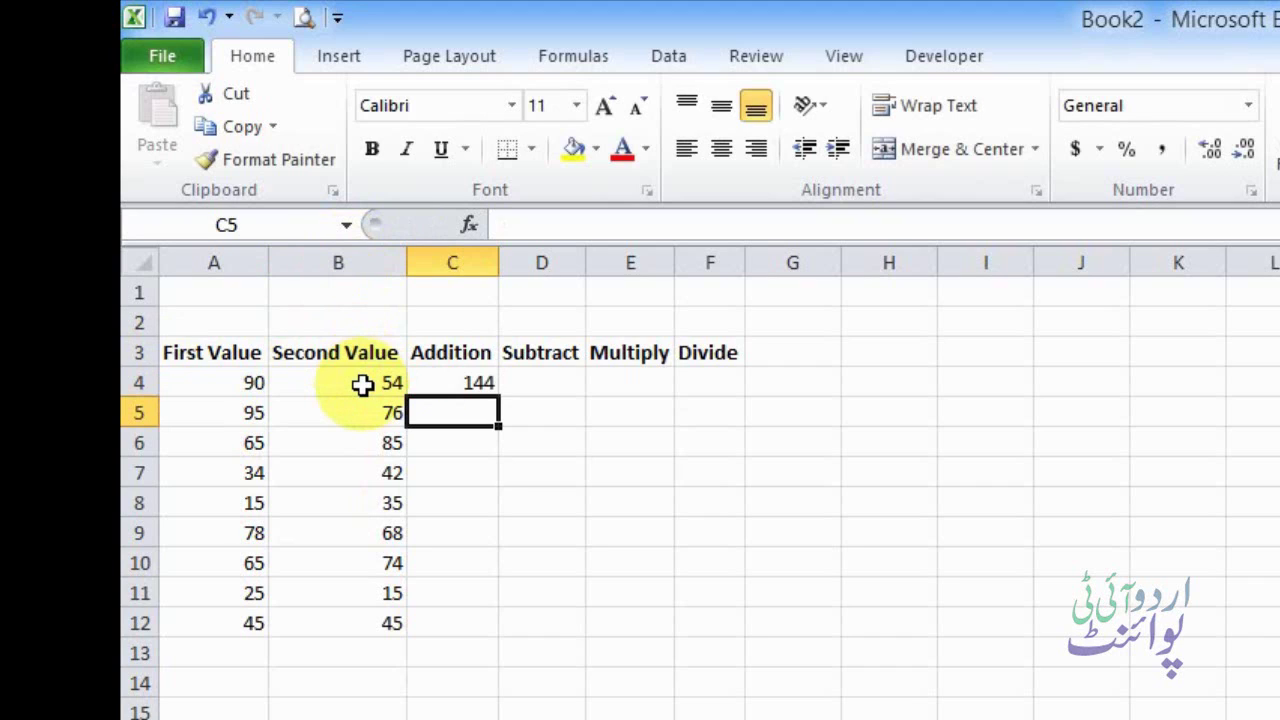
Step: Enter the formula =A4-B4 in D4 under the Subtract heading
key("Up")
key("Right")
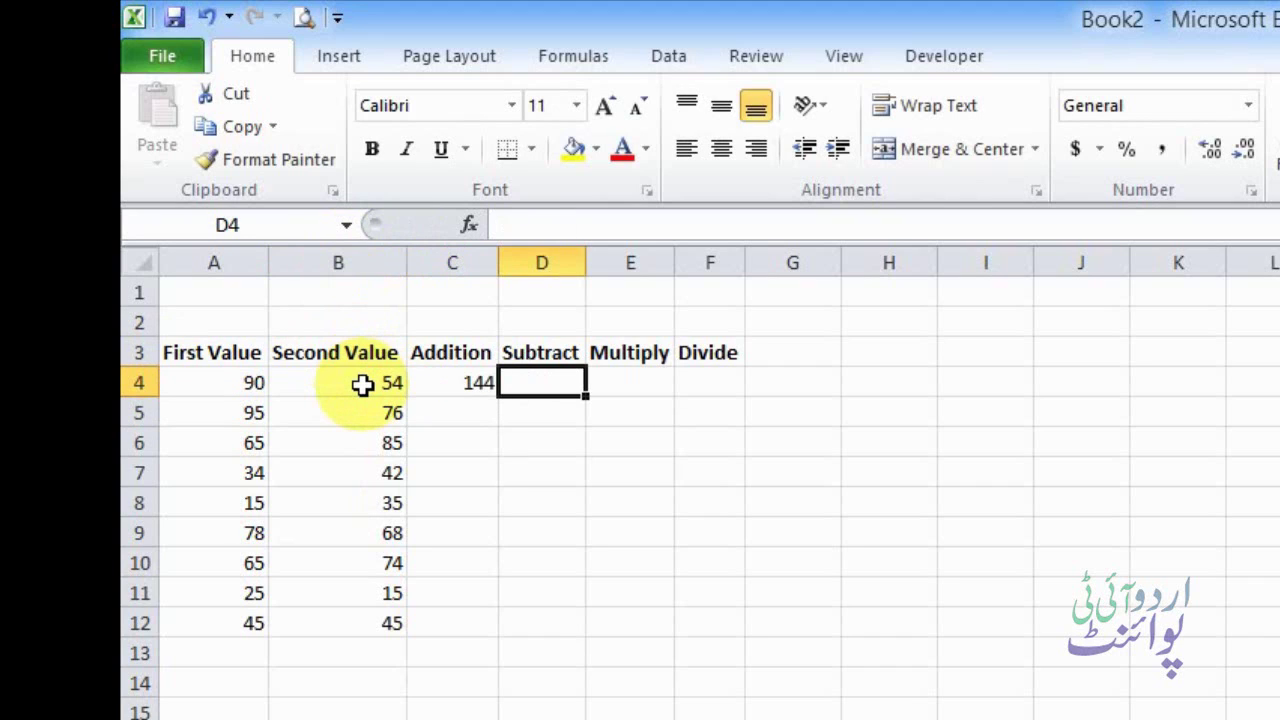
type("=")
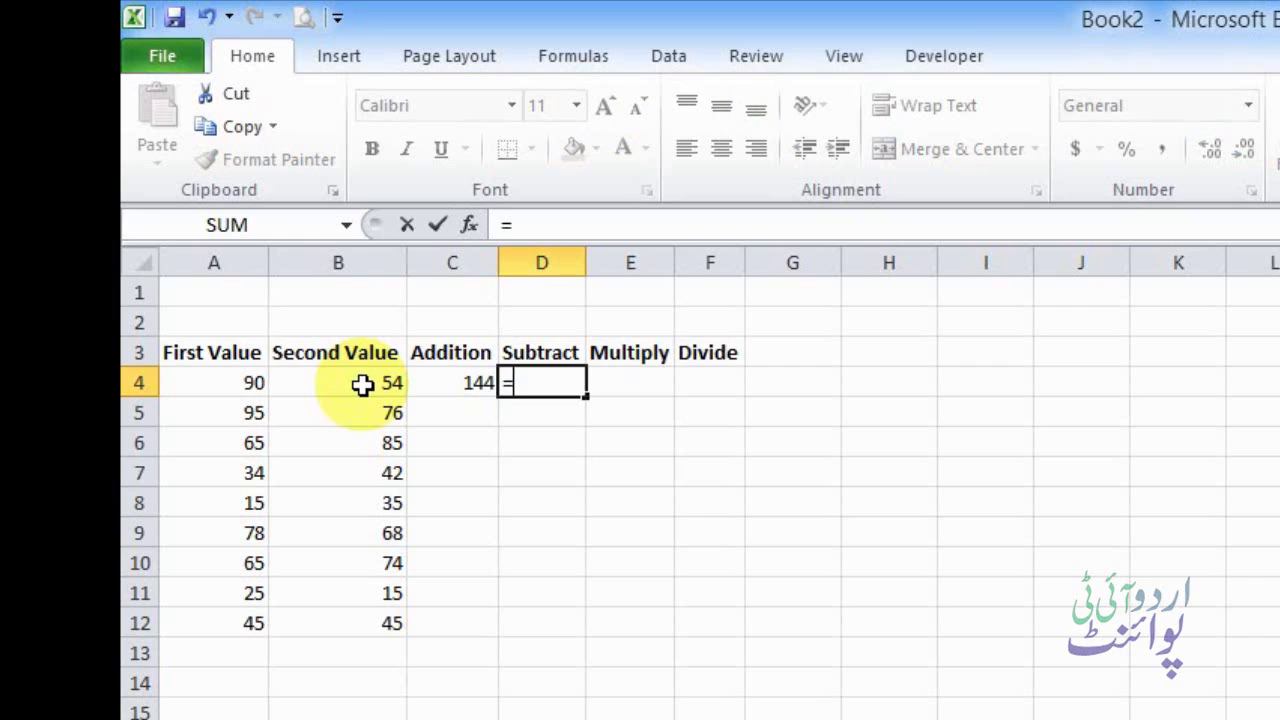
left_click(228, 379)
type("-")
left_click(366, 378)
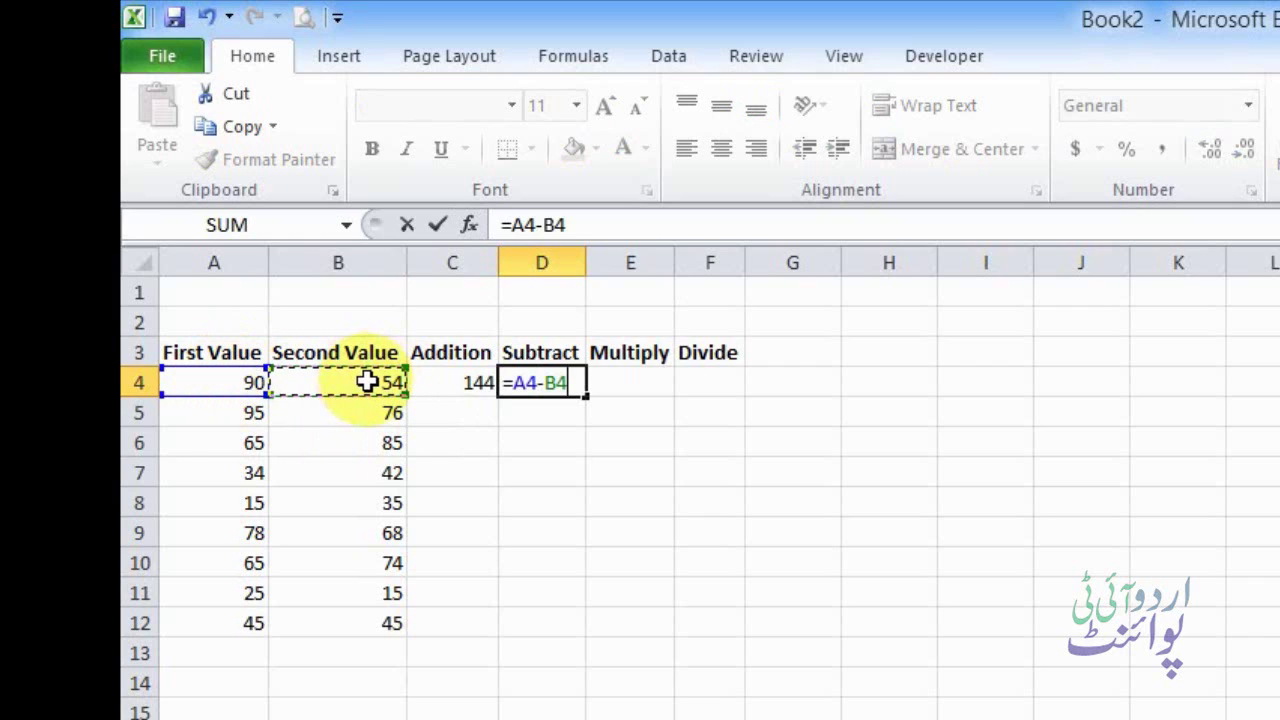
key("Tab")
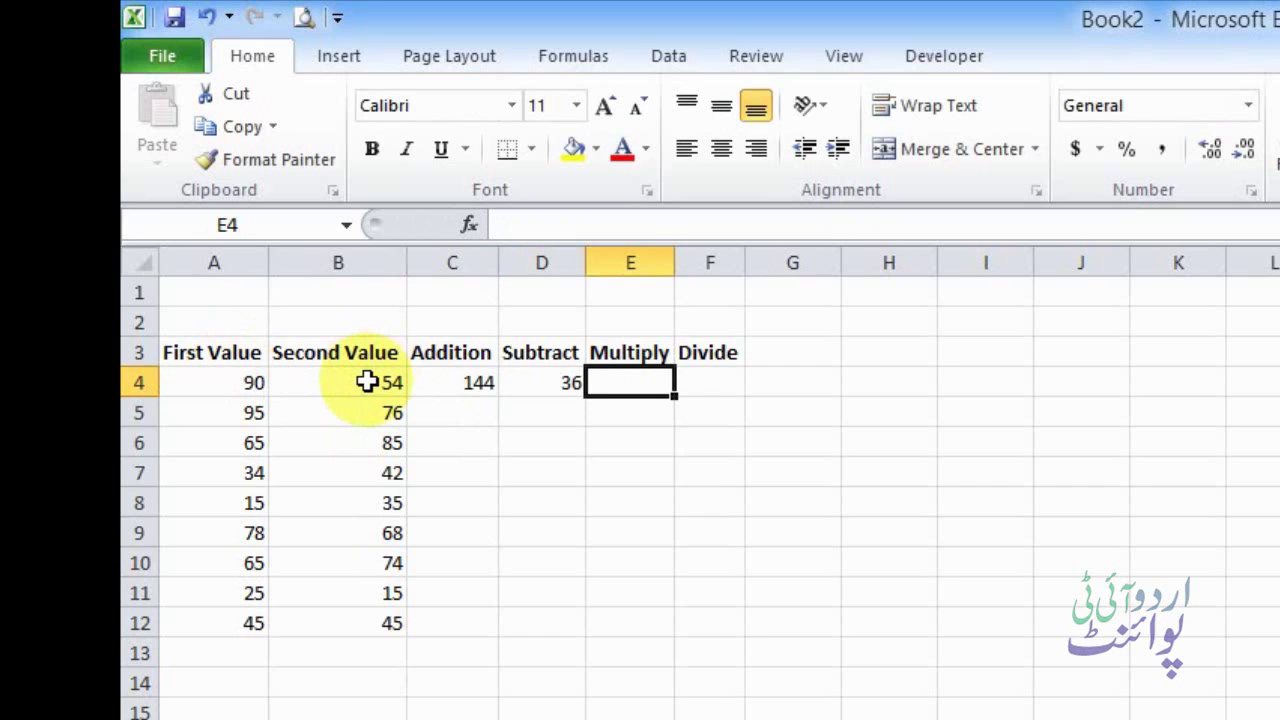
Step: Enter the formula =A4*B4 in E4 under the Multiply heading
type("=")
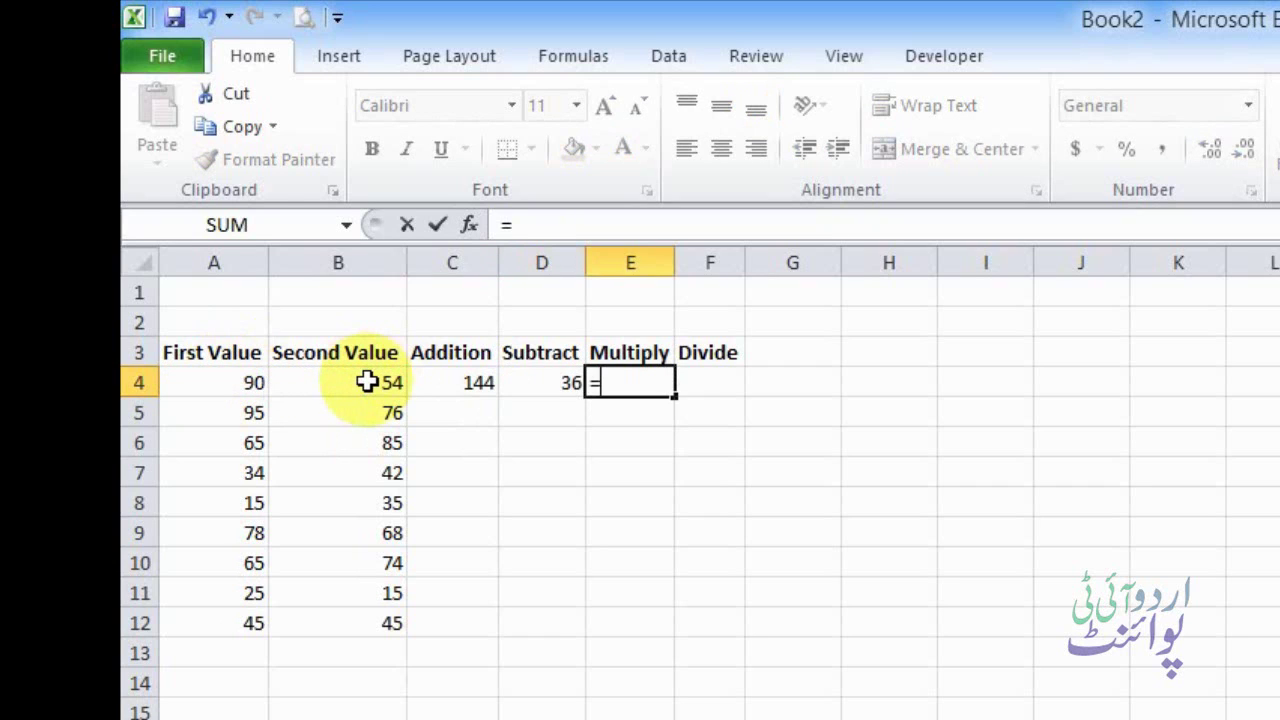
left_click(214, 380)
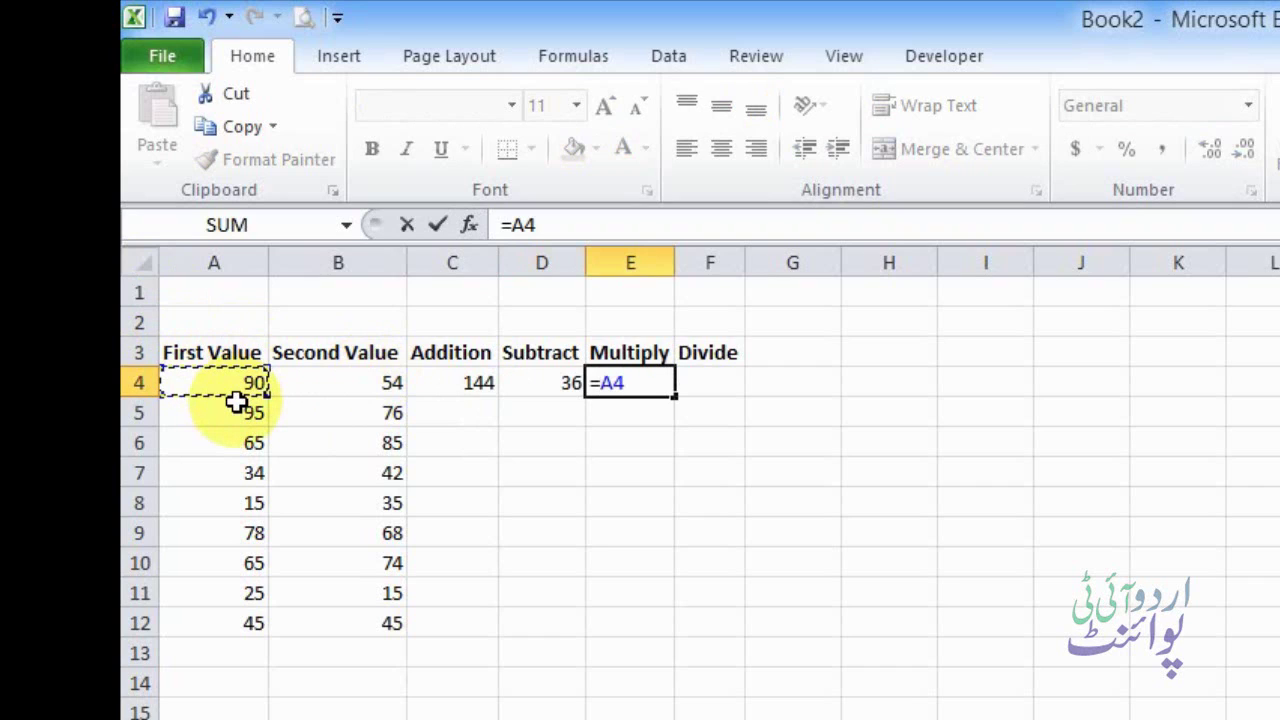
type("*")
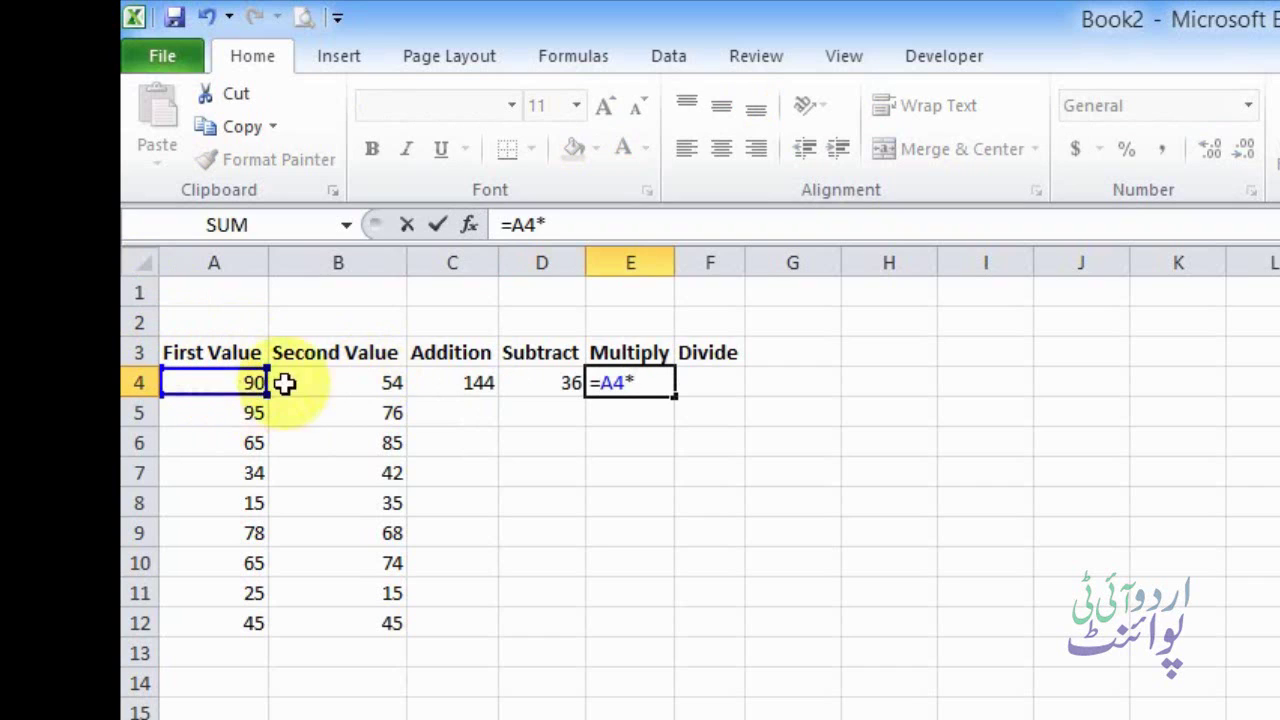
left_click(366, 383)
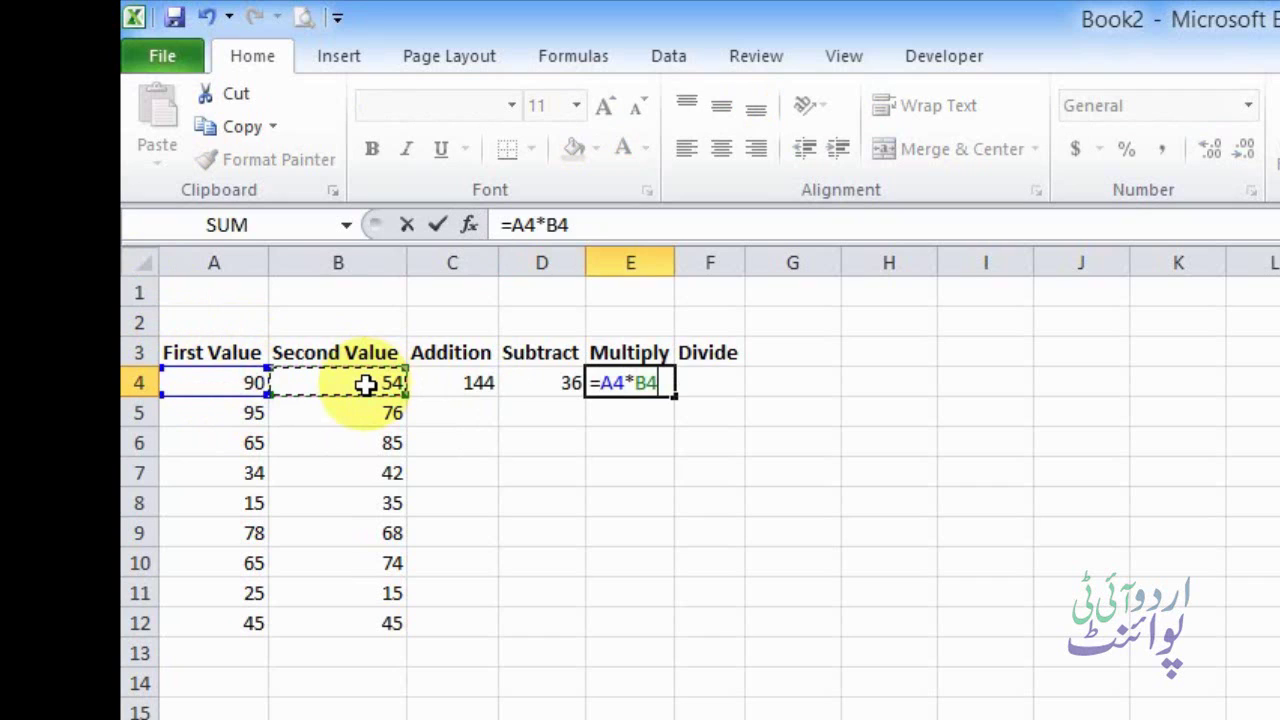
key("Tab")
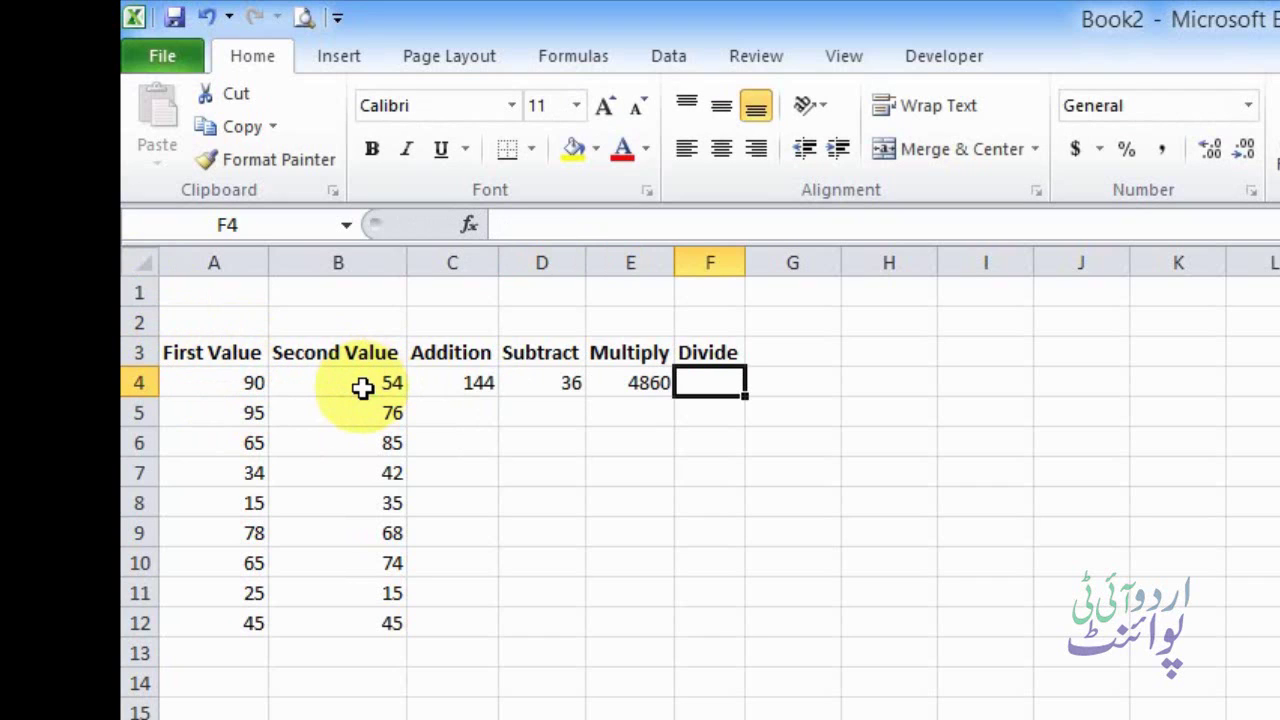
Step: Enter the formula =A4/B4 in F4 under the Divide heading
type("=")
left_click(191, 382)
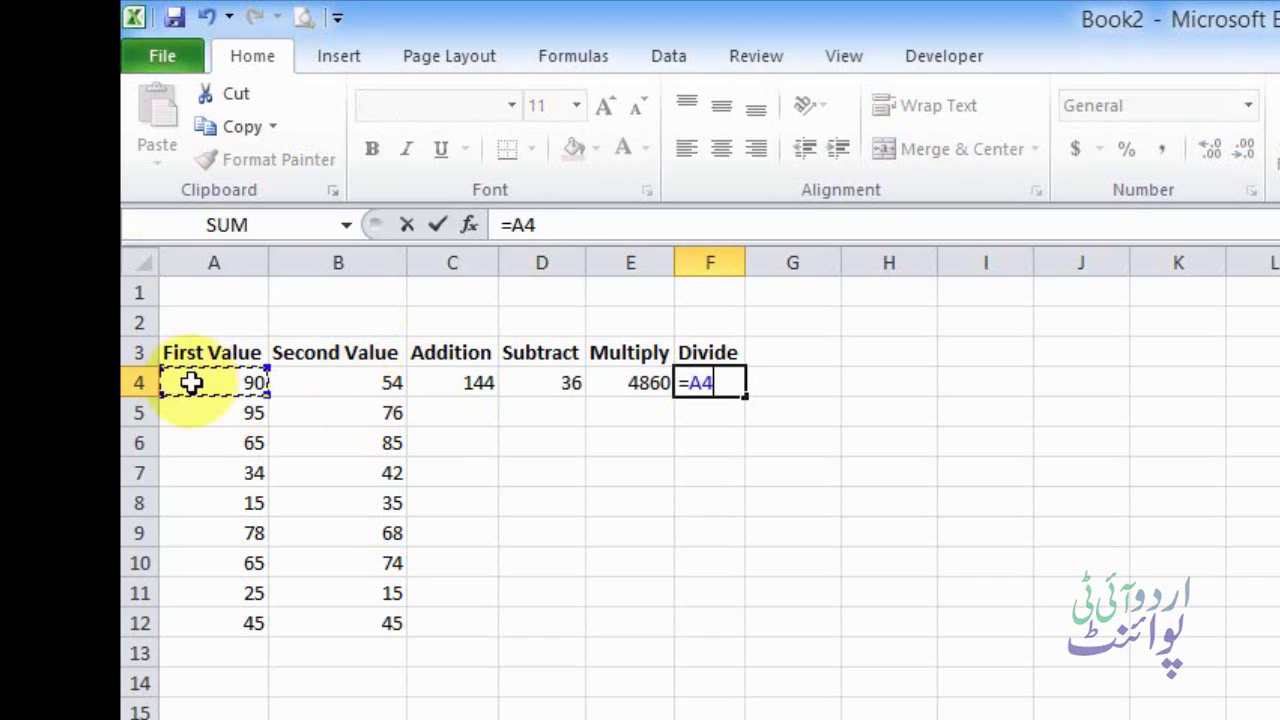
type("/")
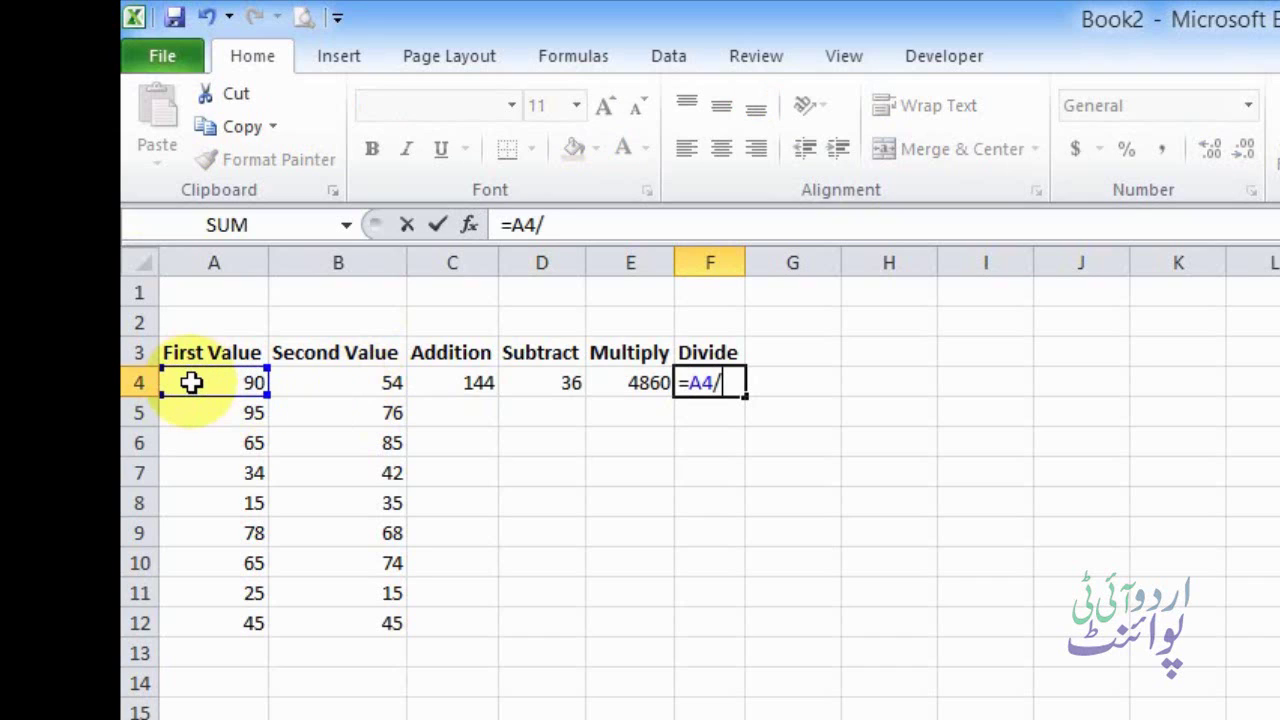
left_click(321, 379)
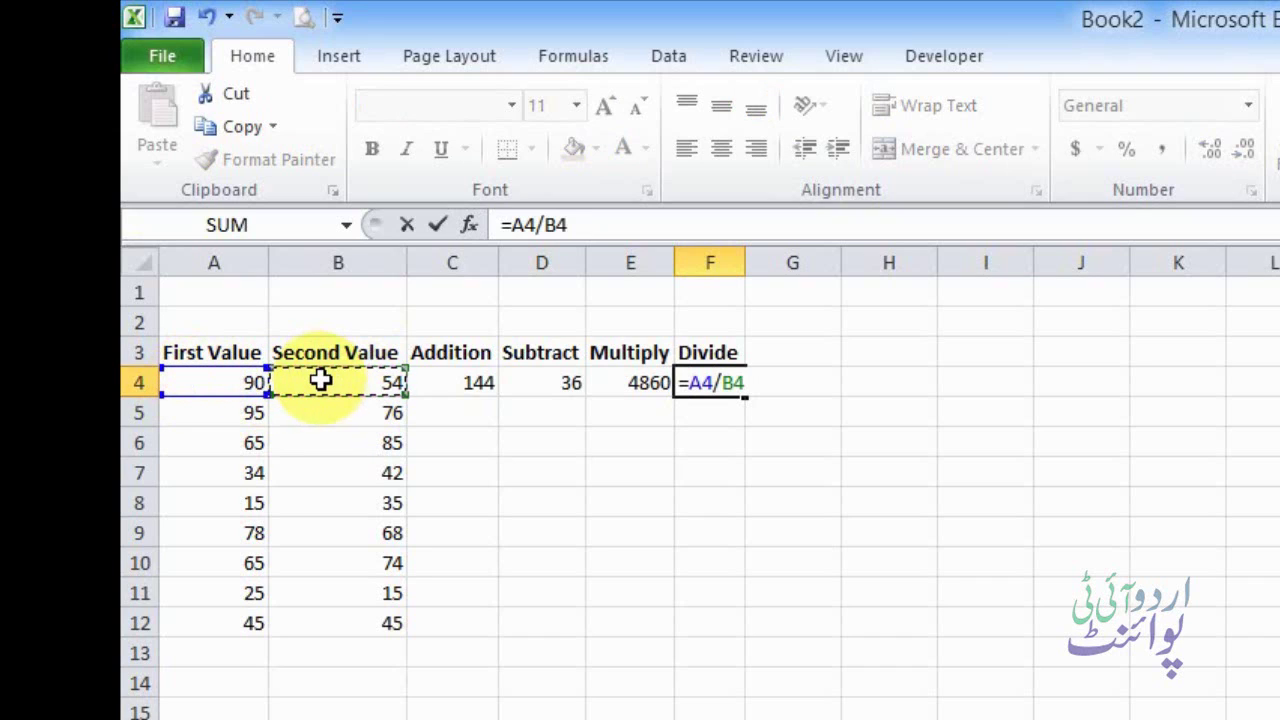
key("Return")
Step: Change the First Value in A4 to 84 and check the Addition formula in C4
key("Up")
key("Right")
key("Right")
key("Left")
key("Left")
key("Left")
key("Left")
key("Left")
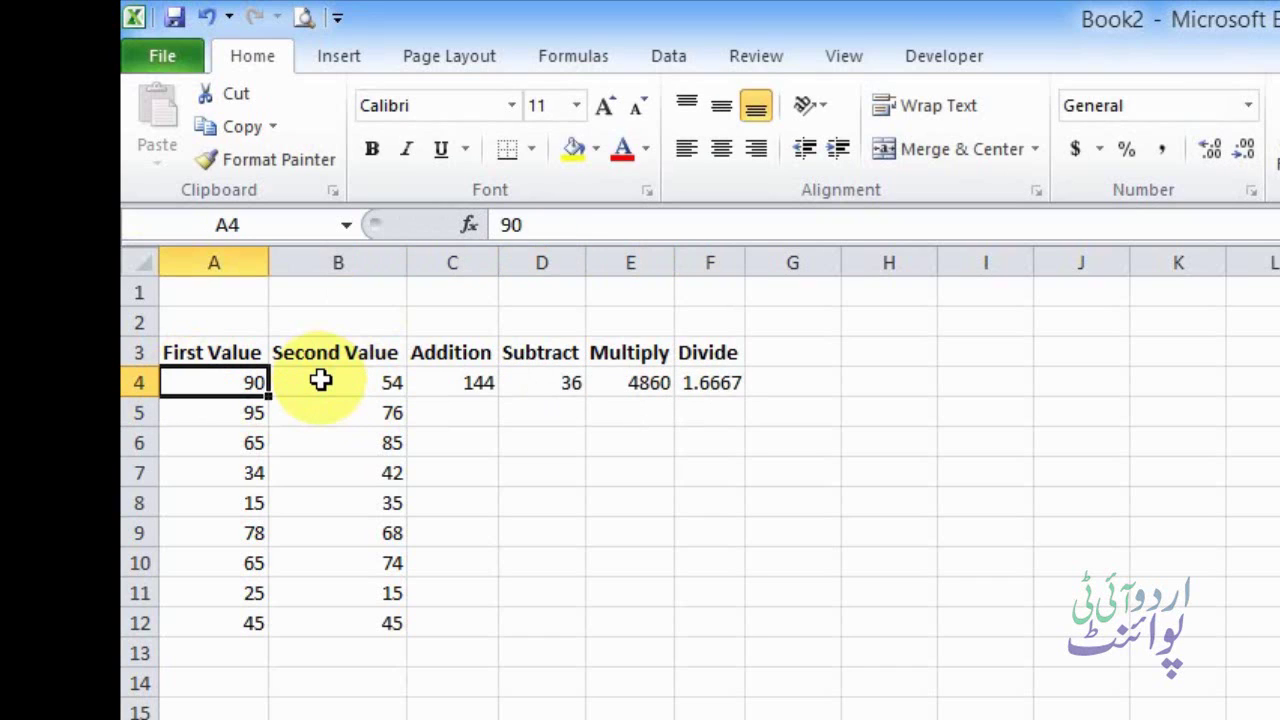
type("84")
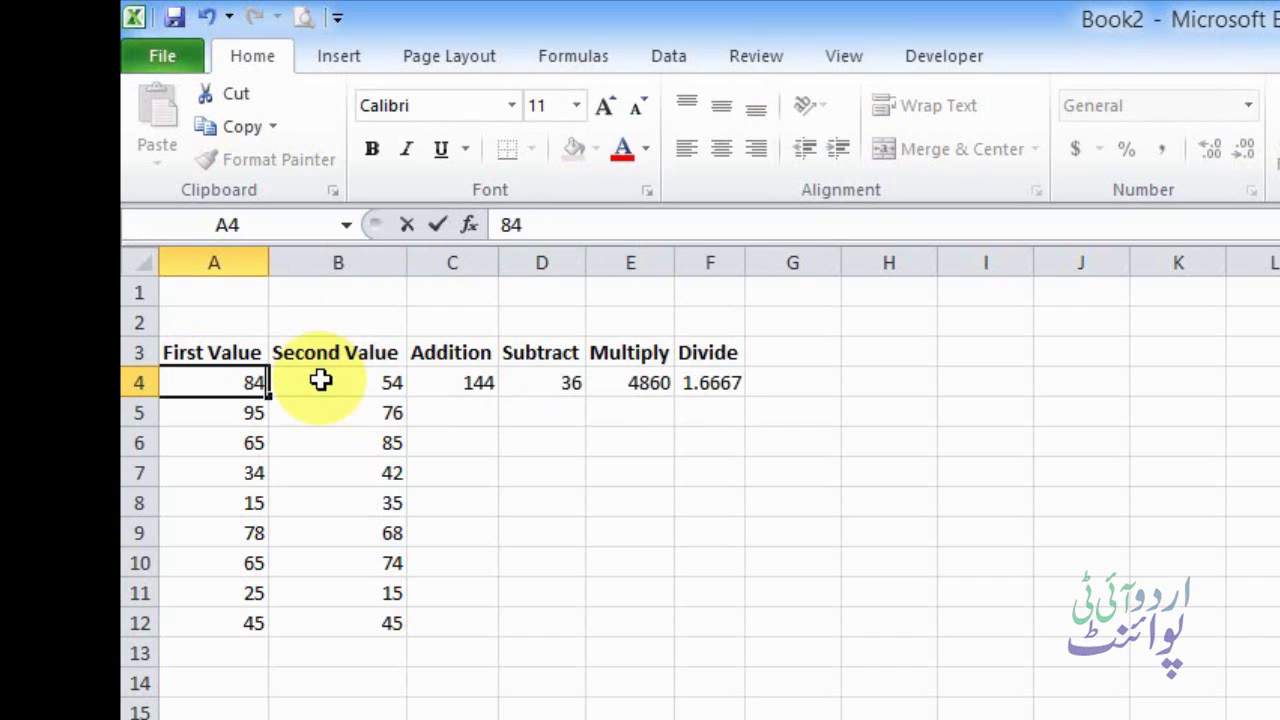
key("Return")
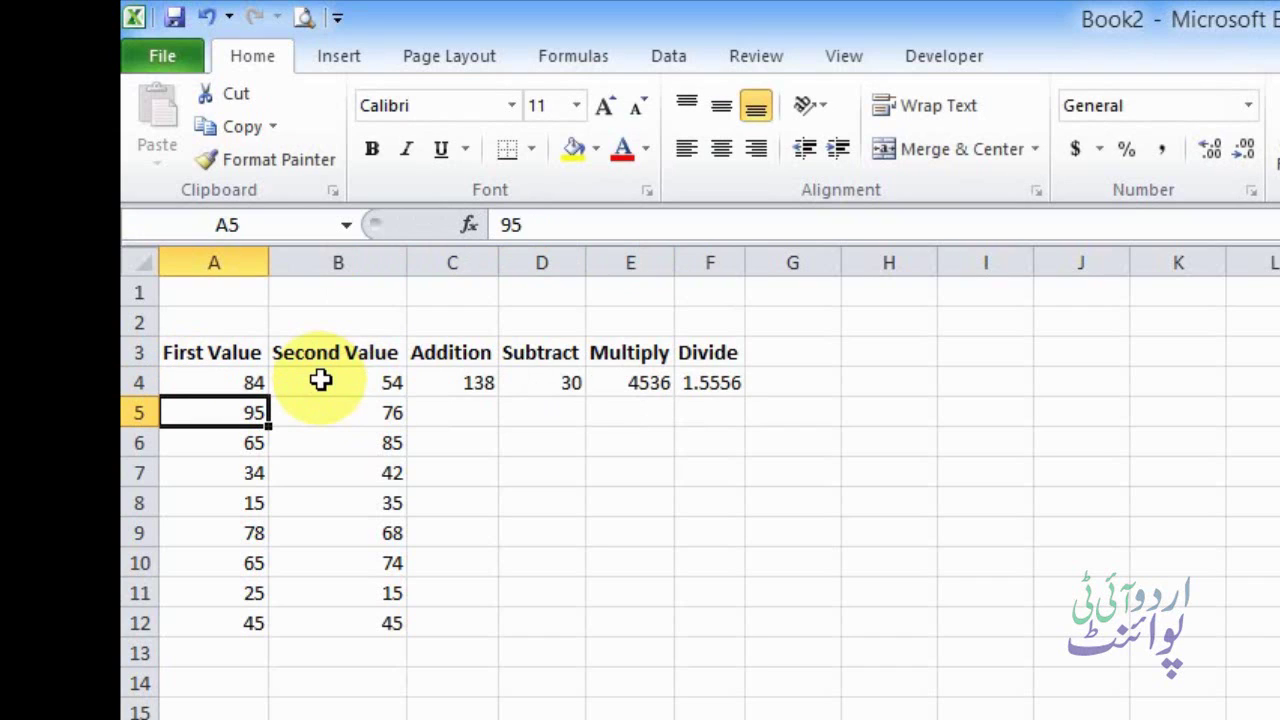
key("Up")
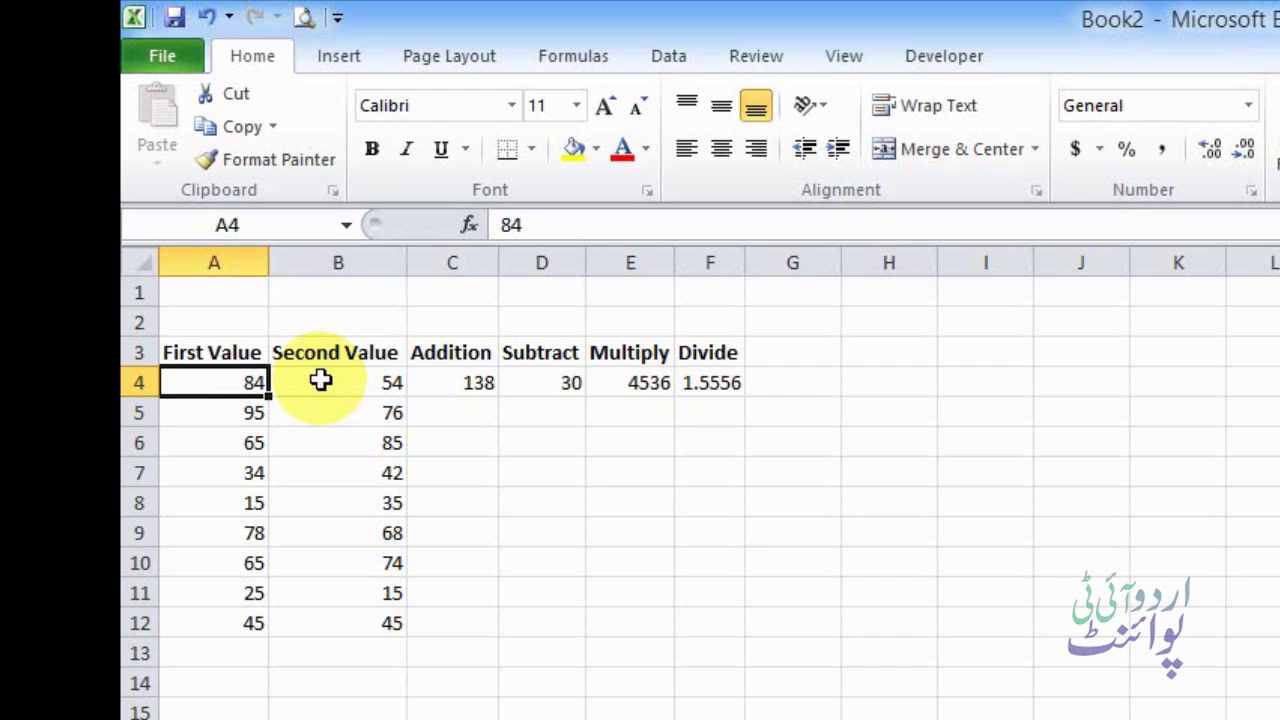
left_click(454, 379)
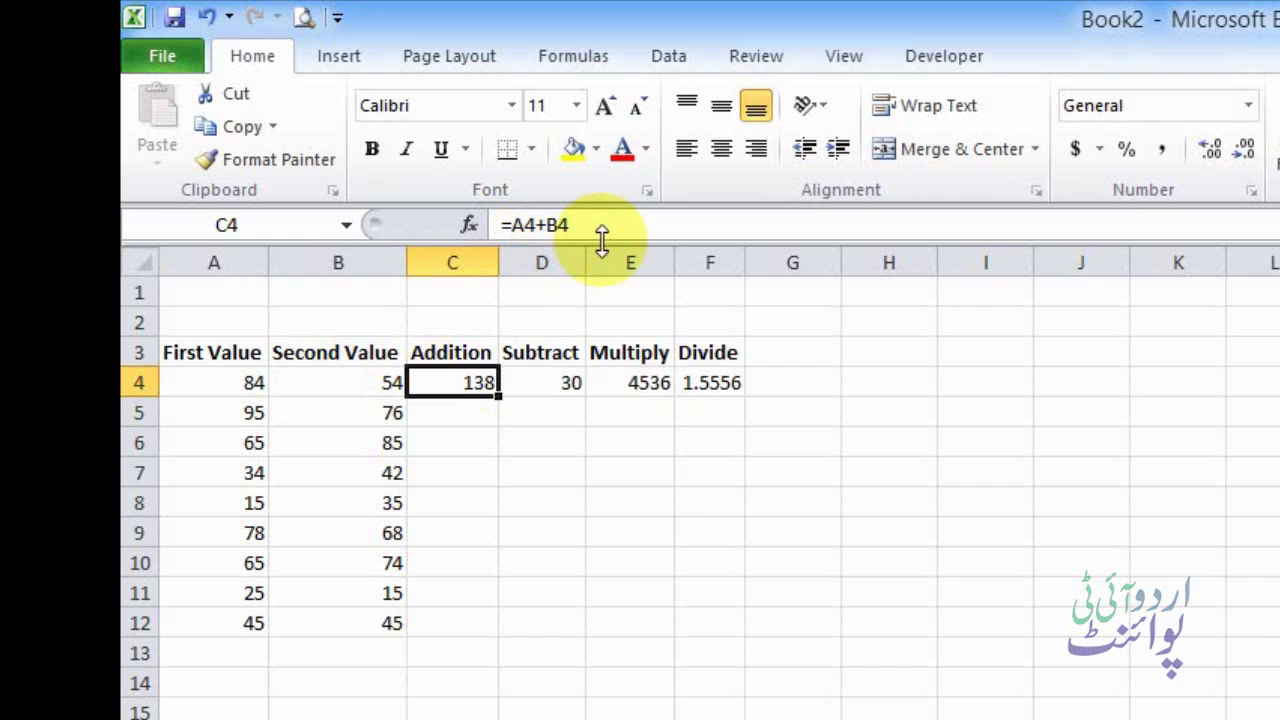
Step: Examine the cell references in the Addition formula in C4, the row 5 values and the blank result cells C5 to F5
left_click(536, 225)
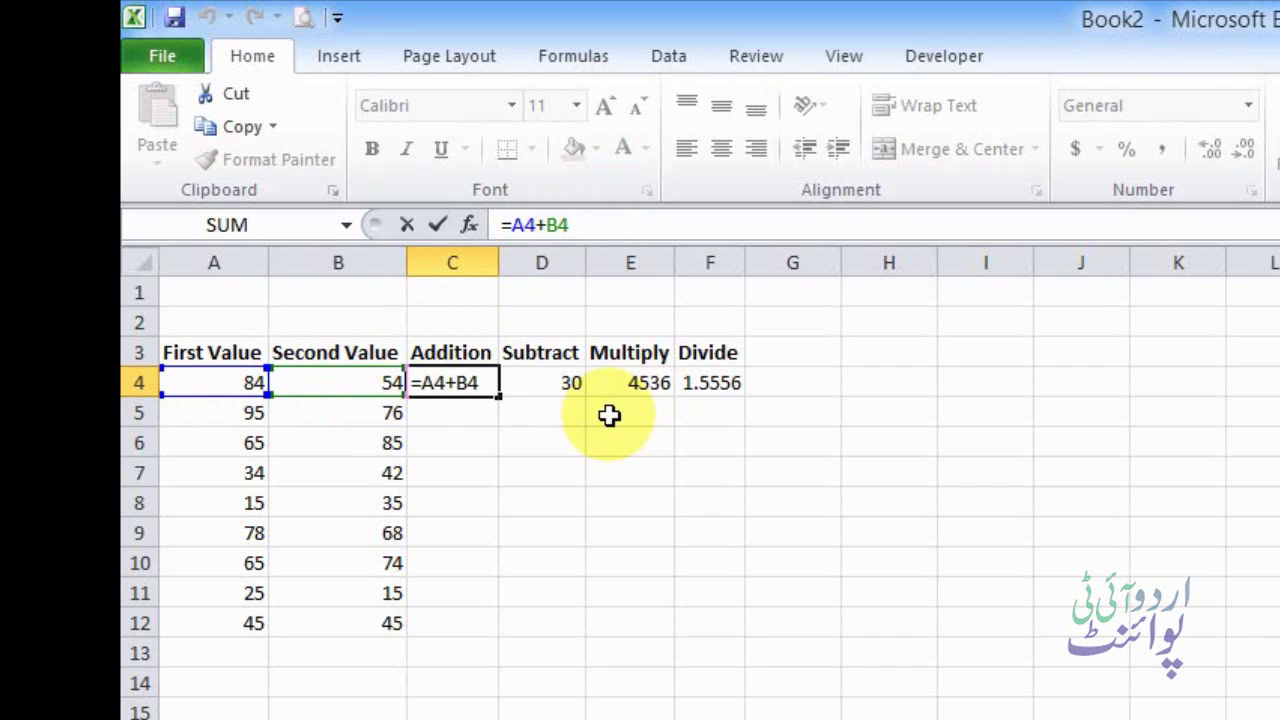
key("Return")
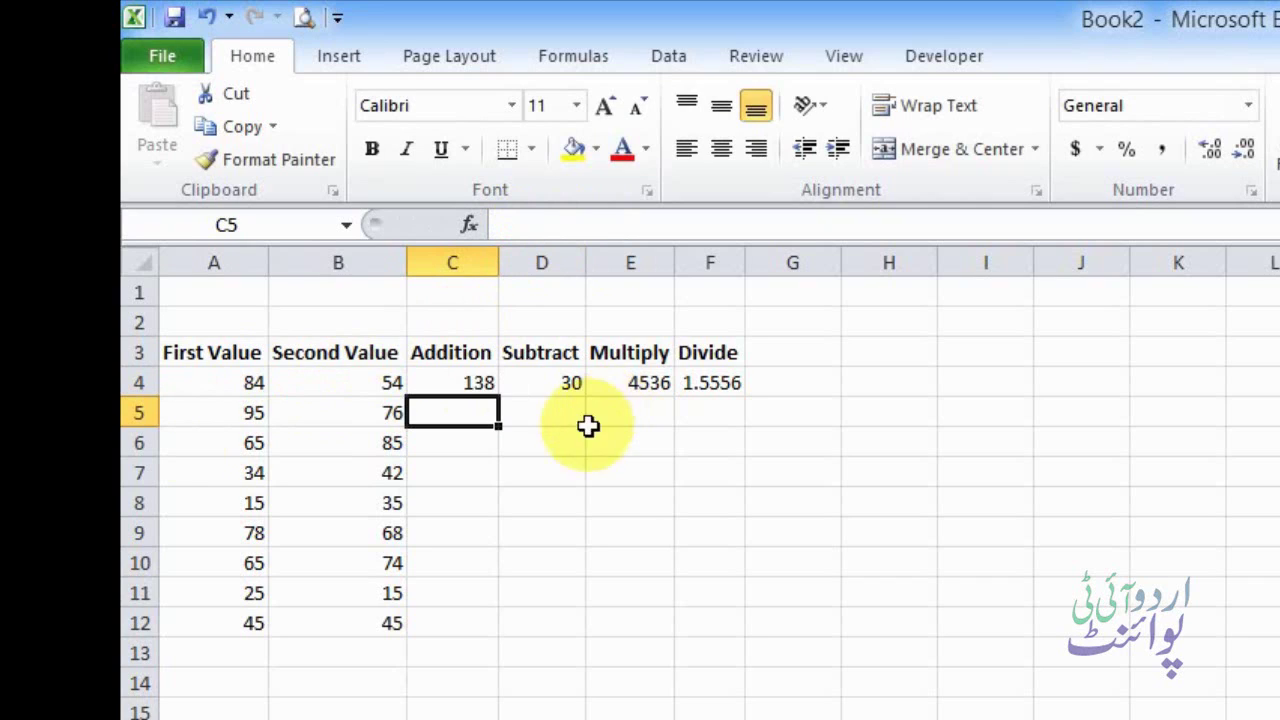
left_click(266, 410)
left_click_drag(266, 410, 329, 409)
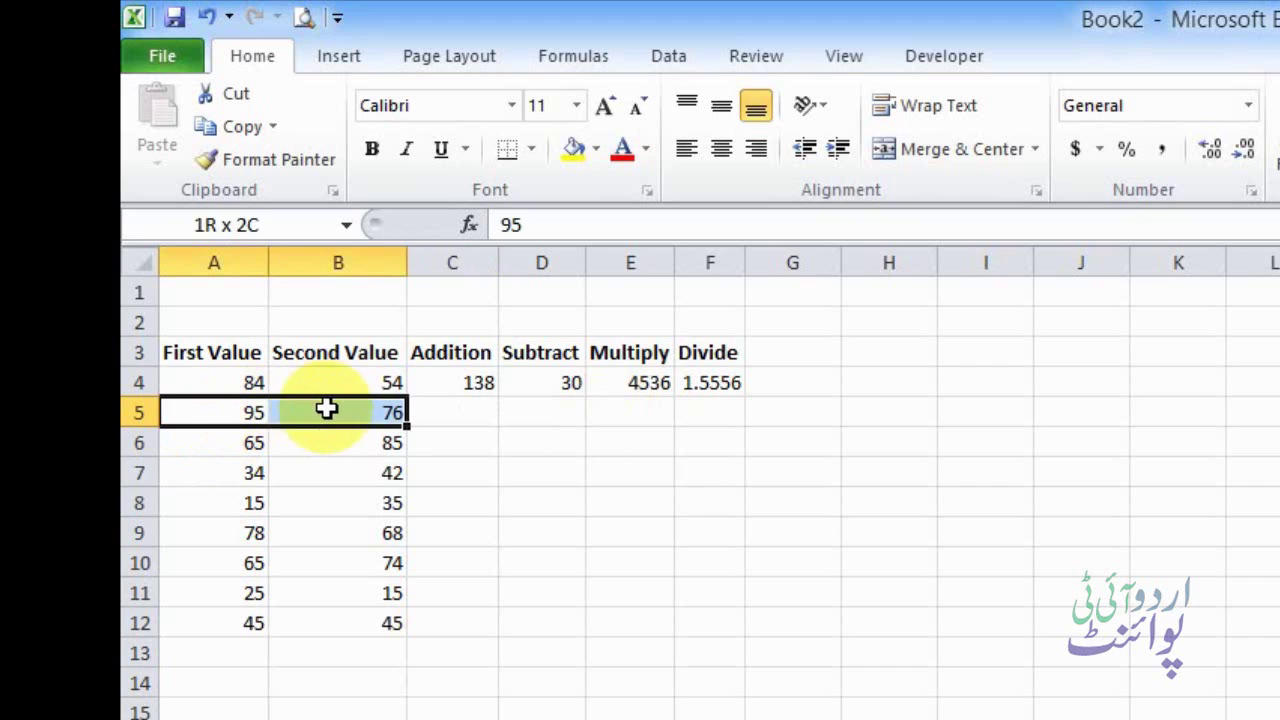
left_click(452, 416)
left_click(570, 410)
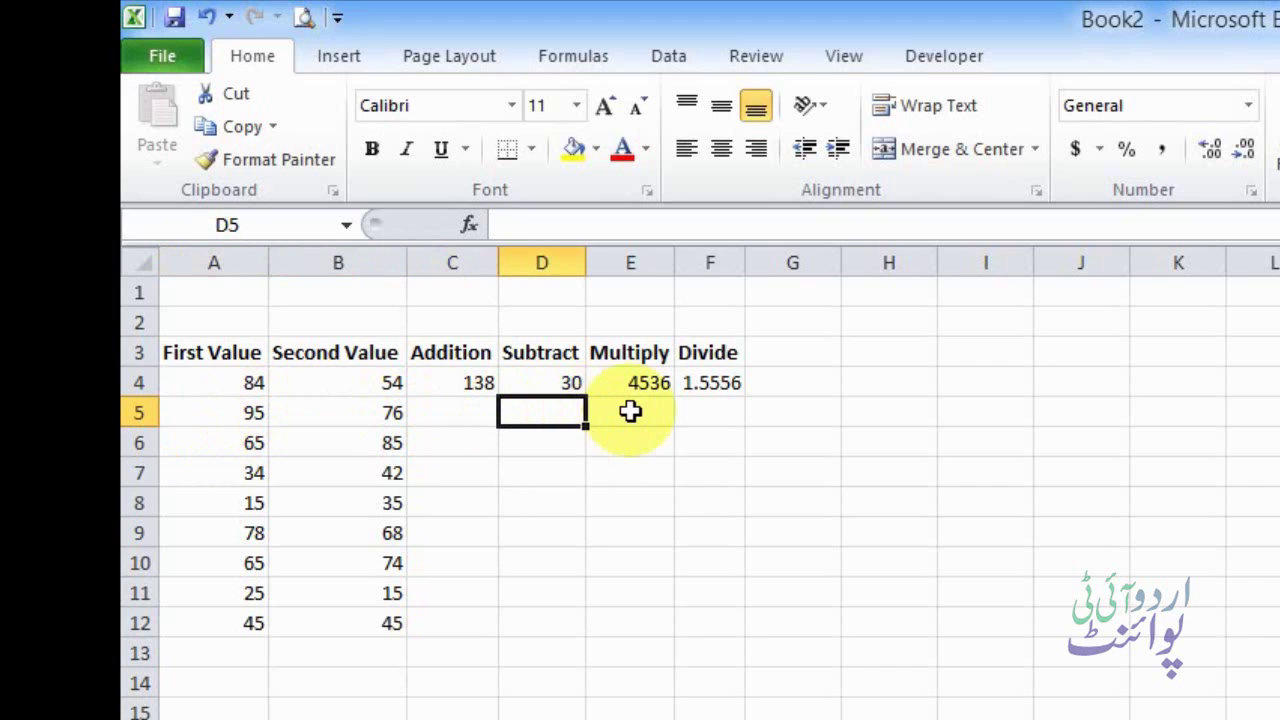
left_click(632, 411)
left_click(714, 411)
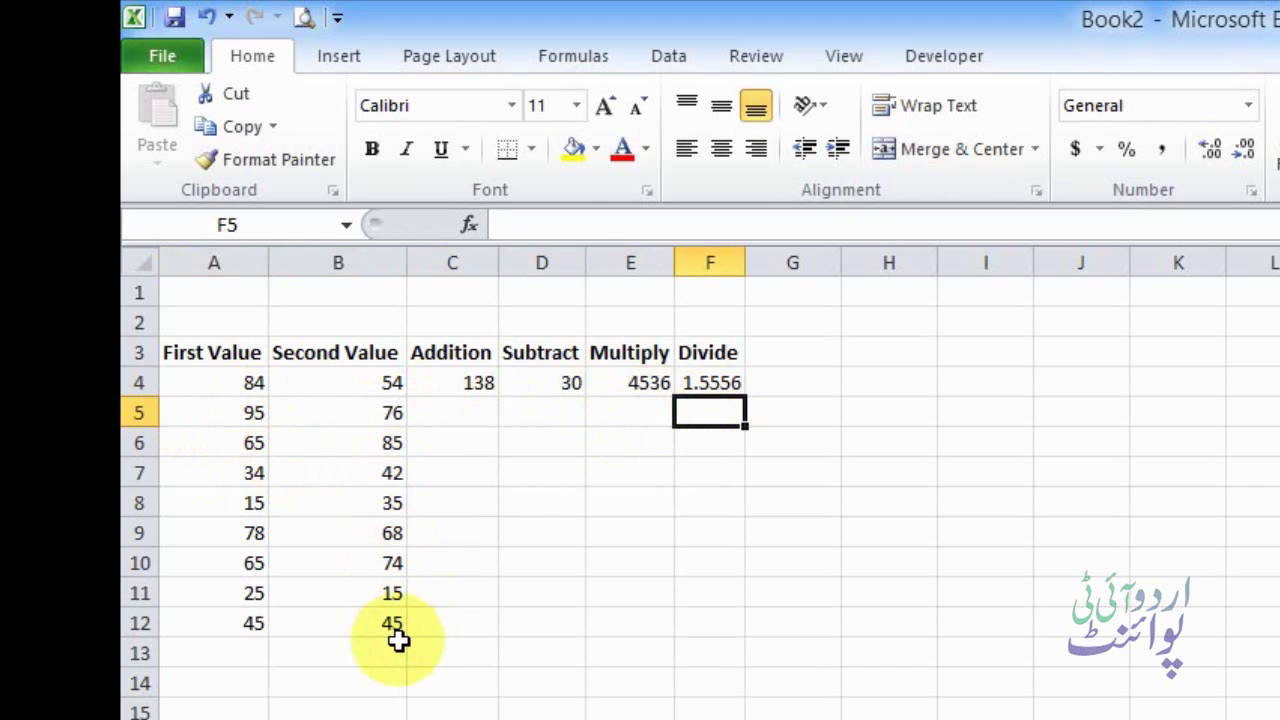
Step: Copy the four formulas in C4:F4 and paste them into C5:F12, then check the pasted Addition formula in C9
left_click_drag(454, 381, 651, 383)
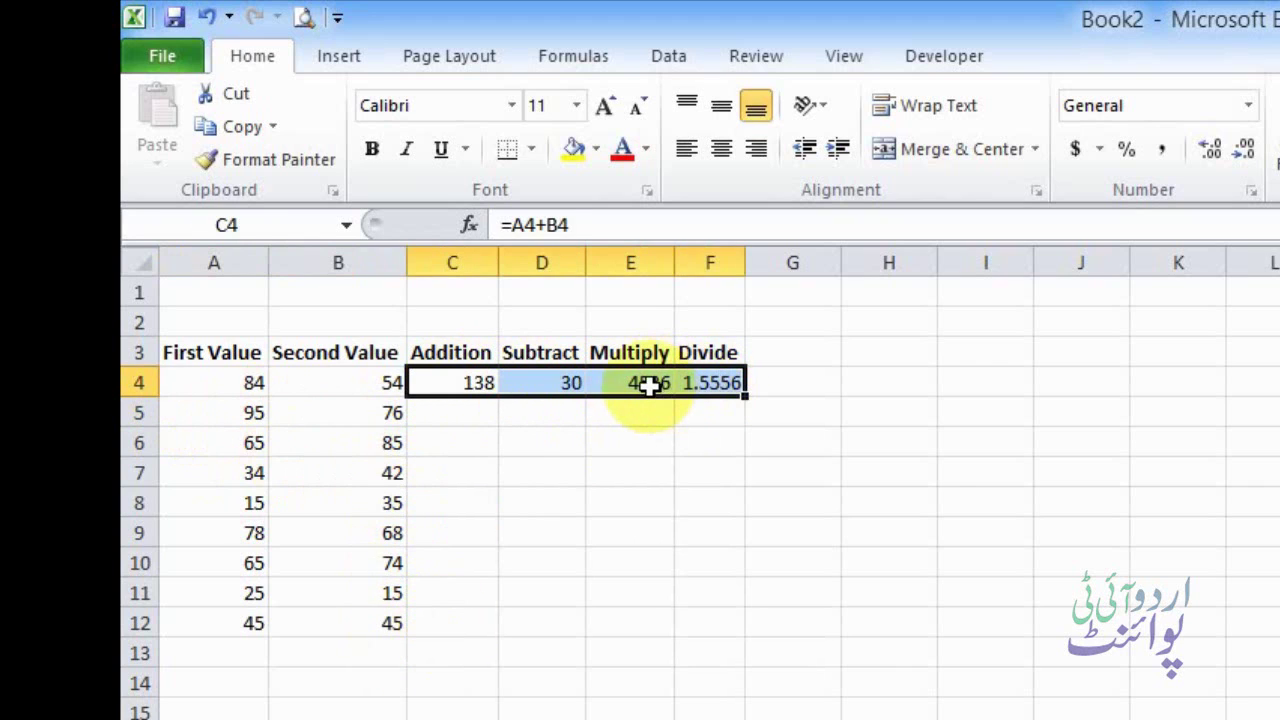
right_click(651, 384)
left_click(672, 437)
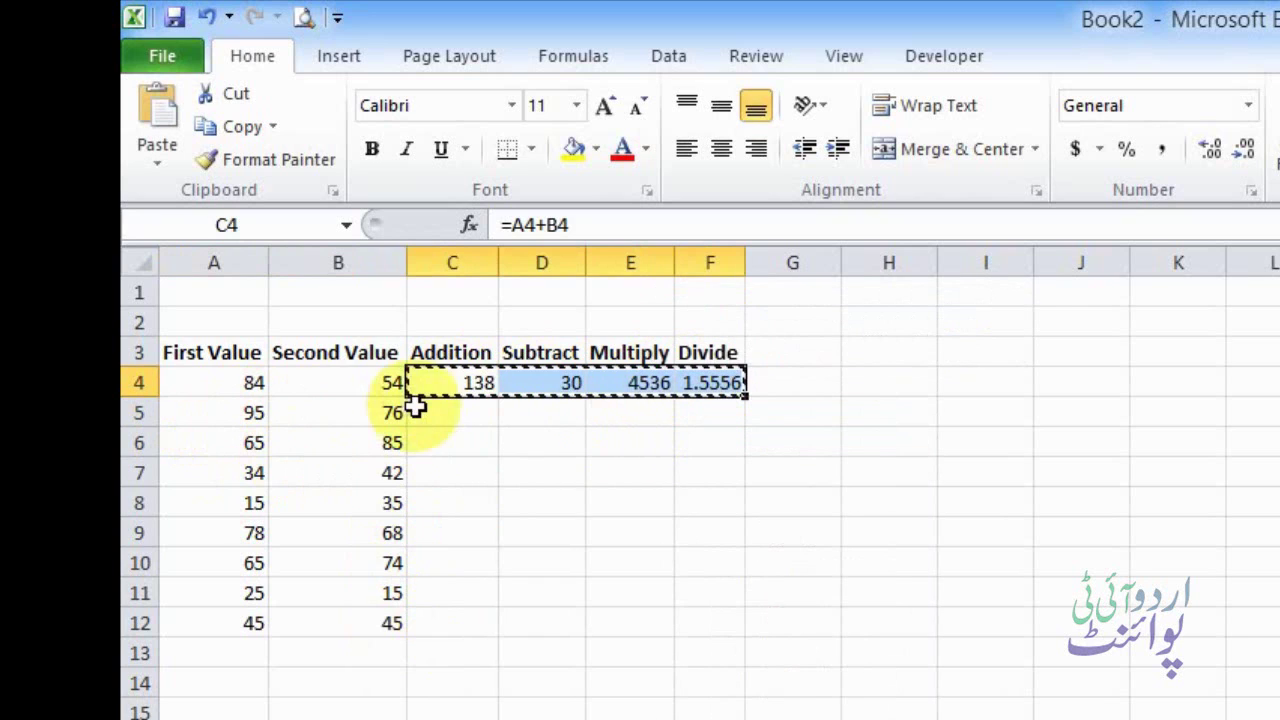
left_click_drag(438, 412, 686, 624)
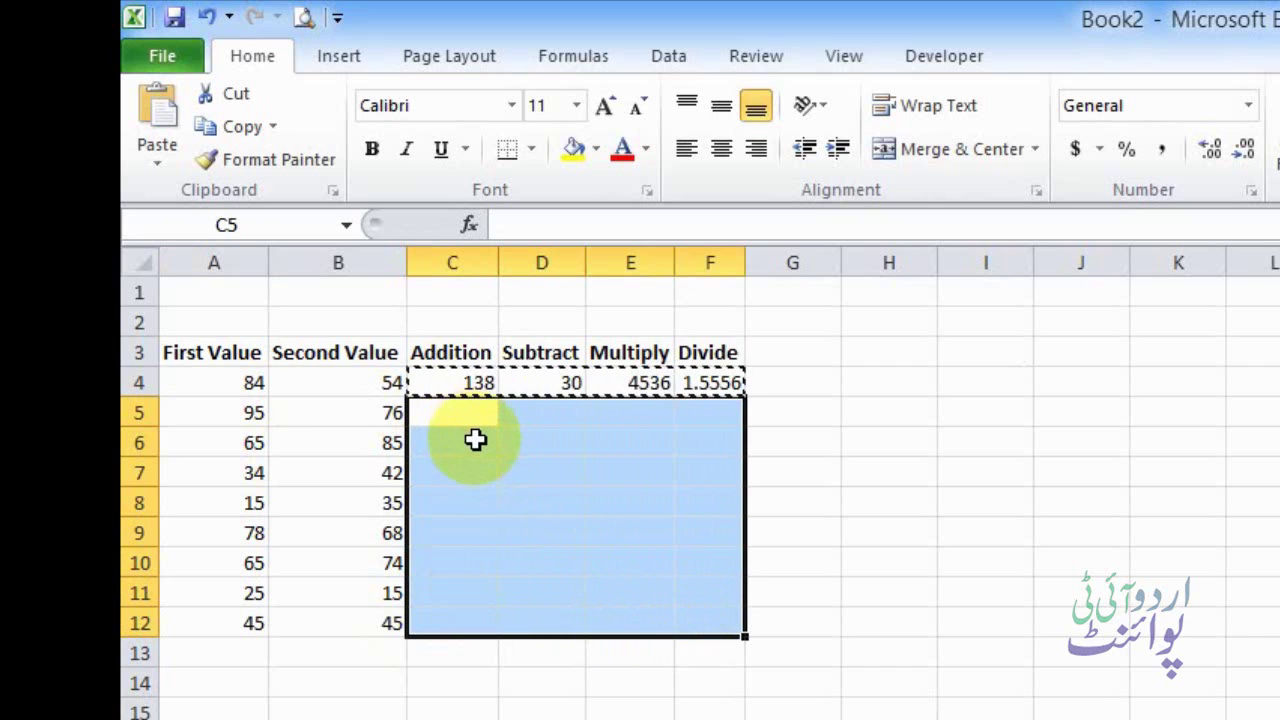
right_click(560, 445)
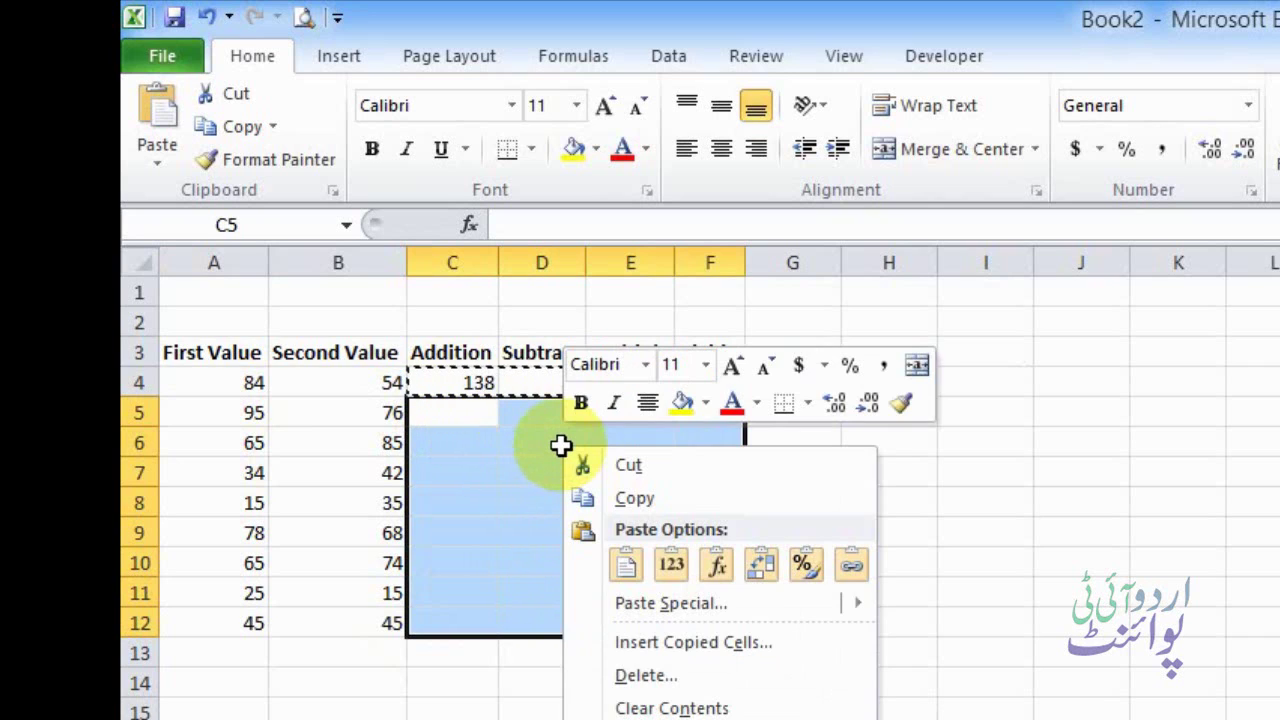
left_click(636, 560)
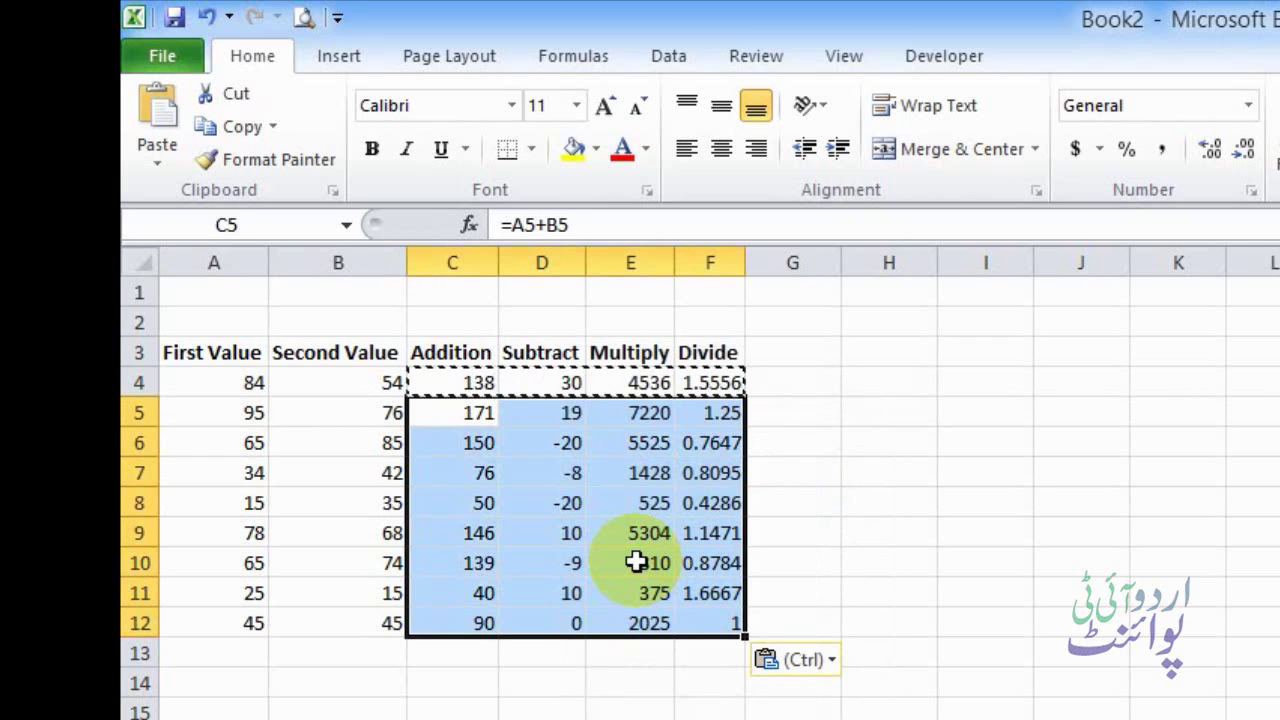
left_click(463, 531)
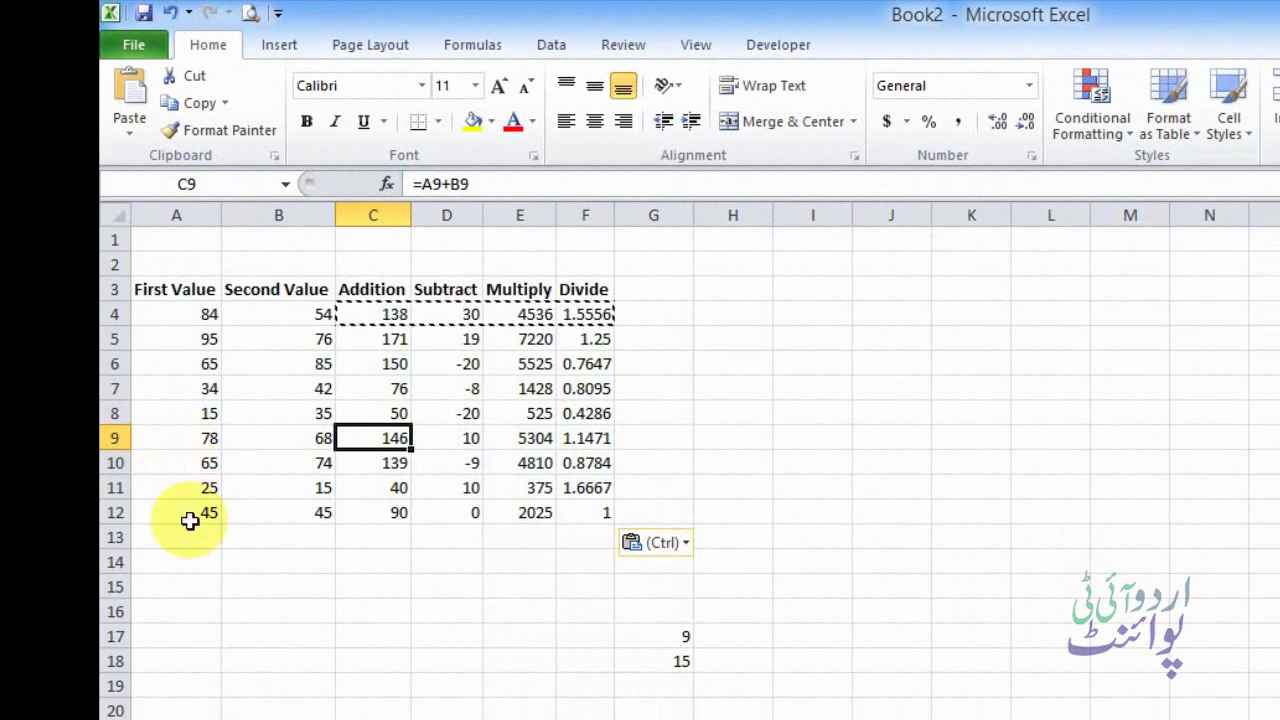
Step: Switch to the Formulas presentation in PowerPoint and review the Absolute $C$2 and Relative C2 examples on the Cell Address slide
key("alt+Tab")
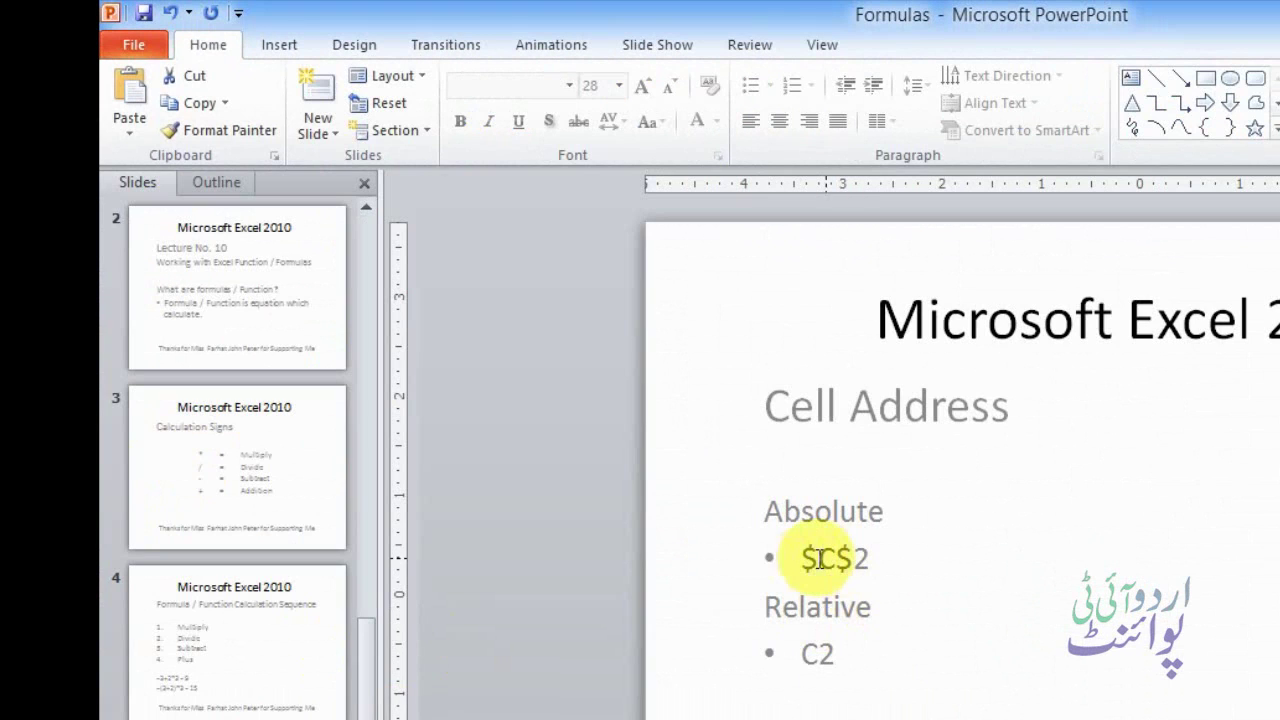
left_click(764, 609)
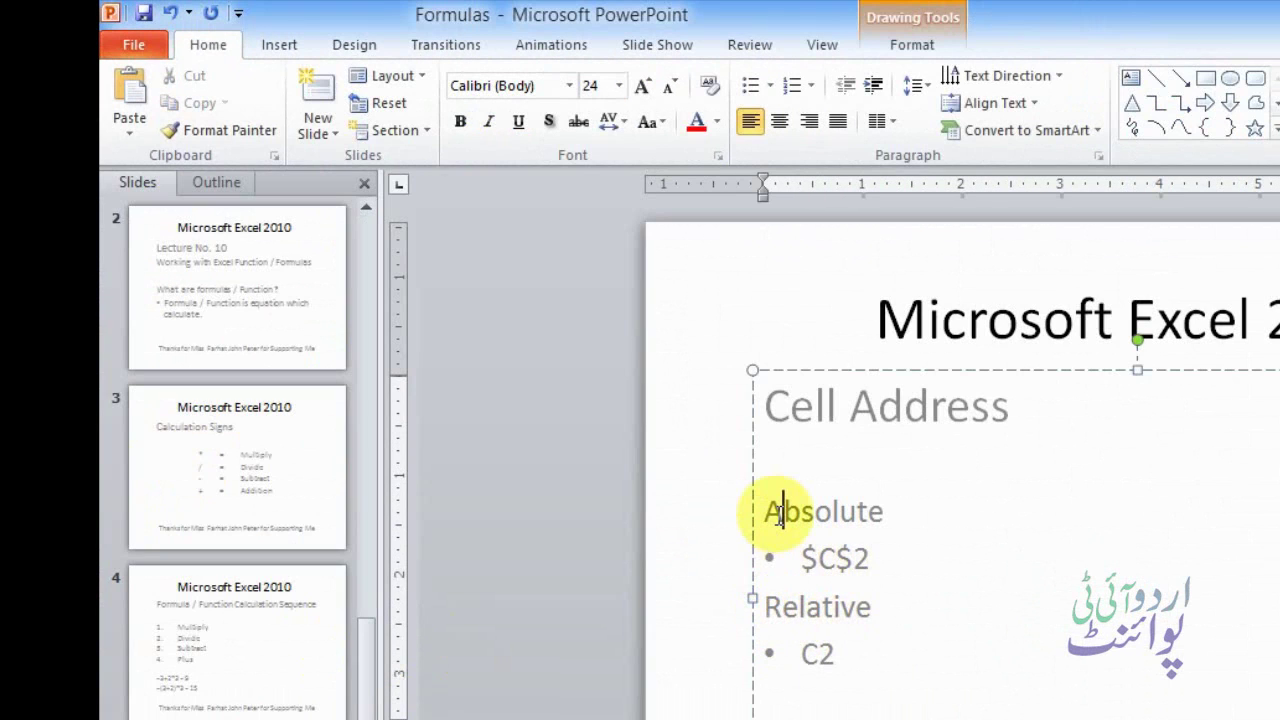
double_click(820, 653)
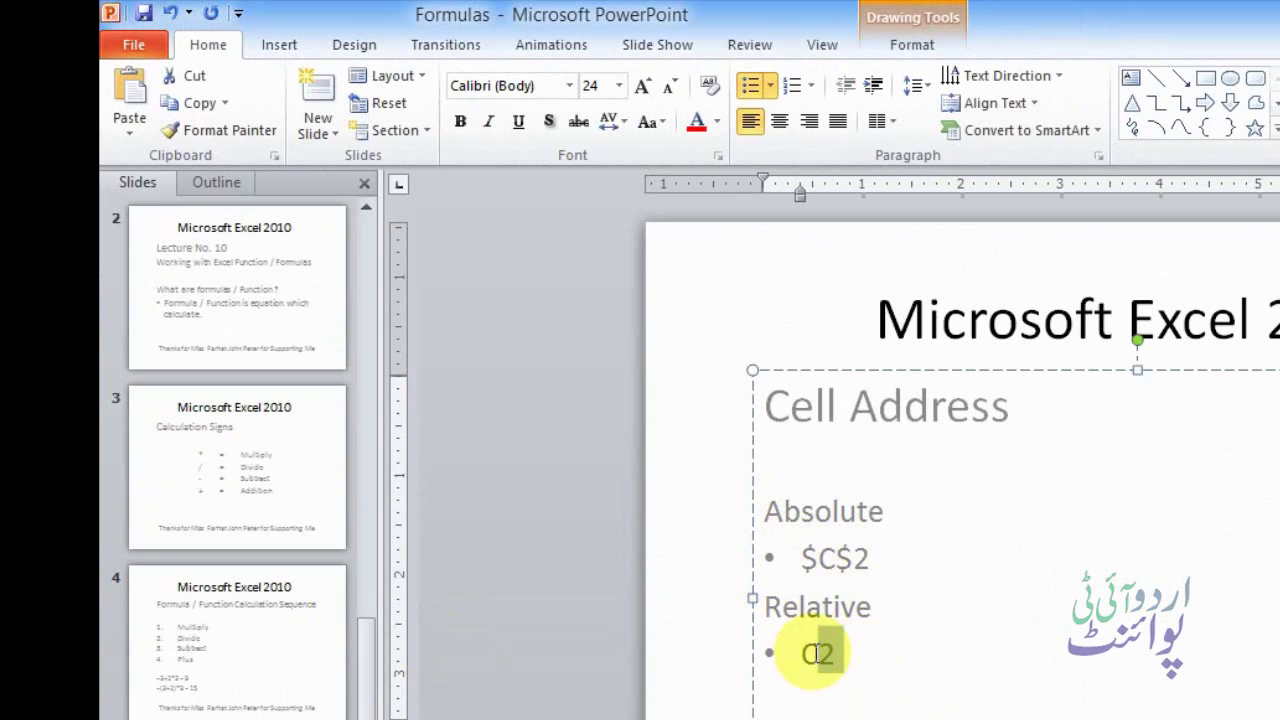
left_click(820, 558)
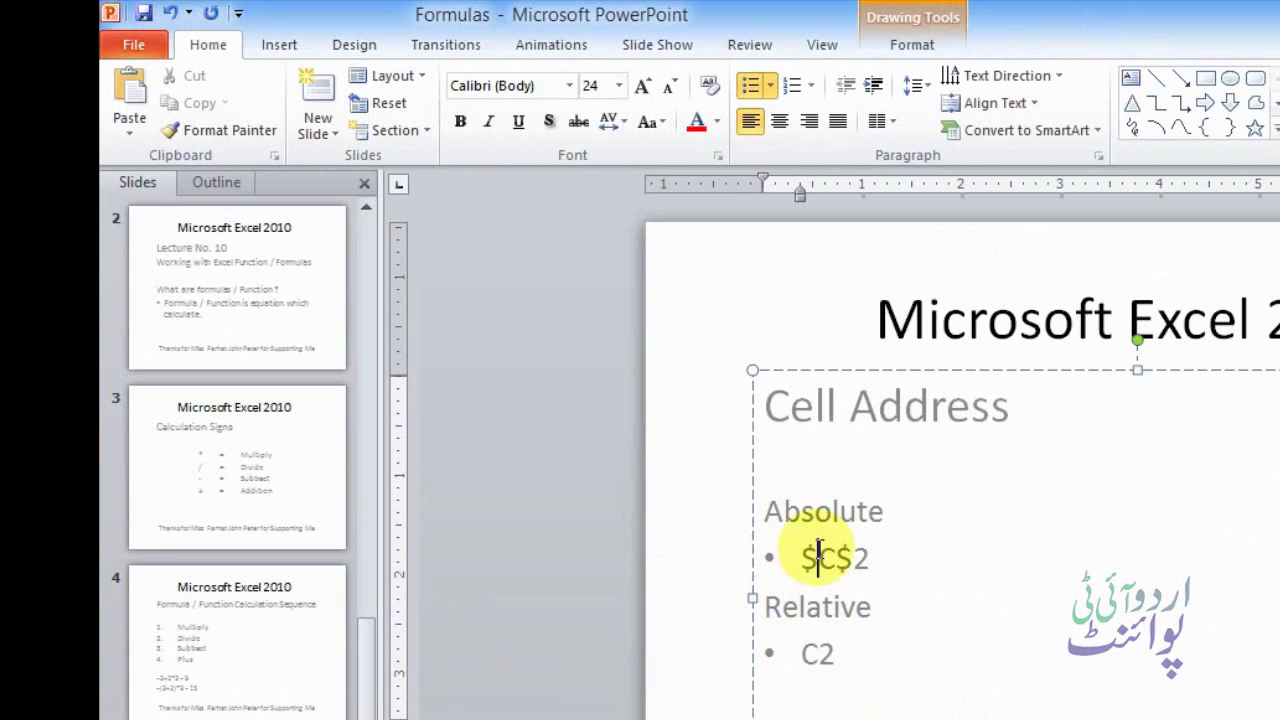
left_click_drag(801, 554, 865, 550)
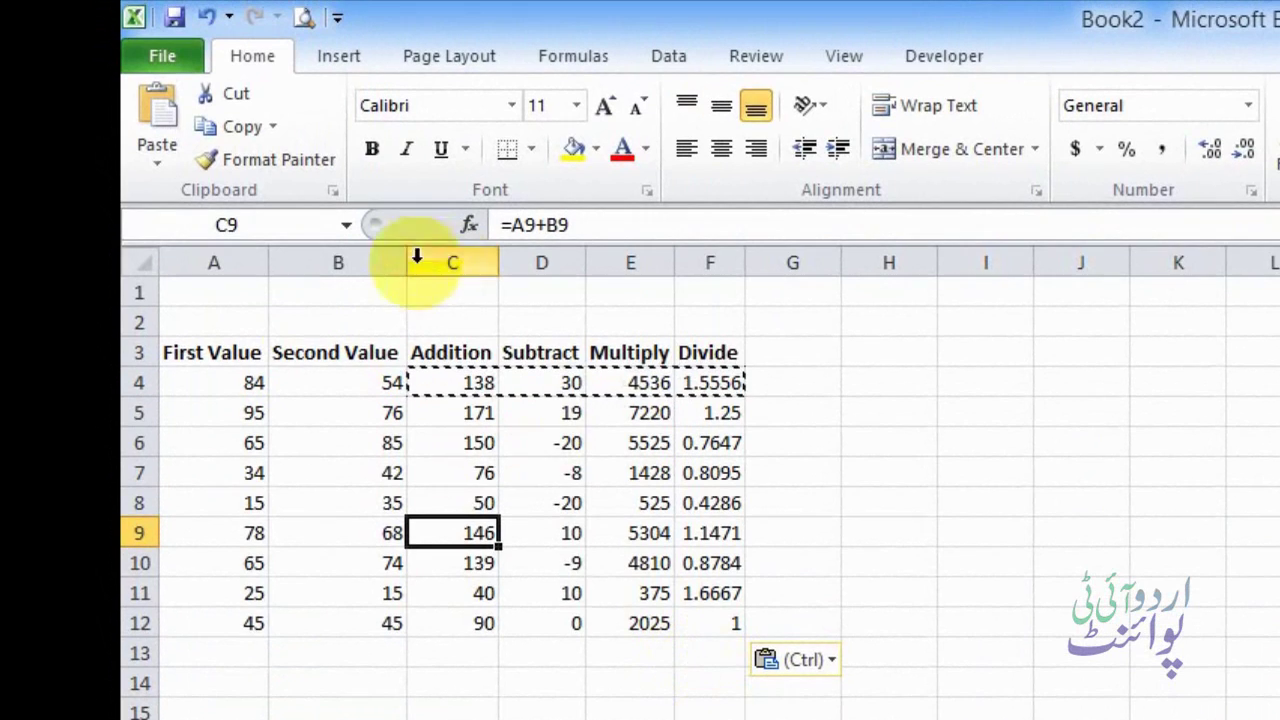
Step: Enter 200 in cell A1 above the First Value column
left_click(252, 292)
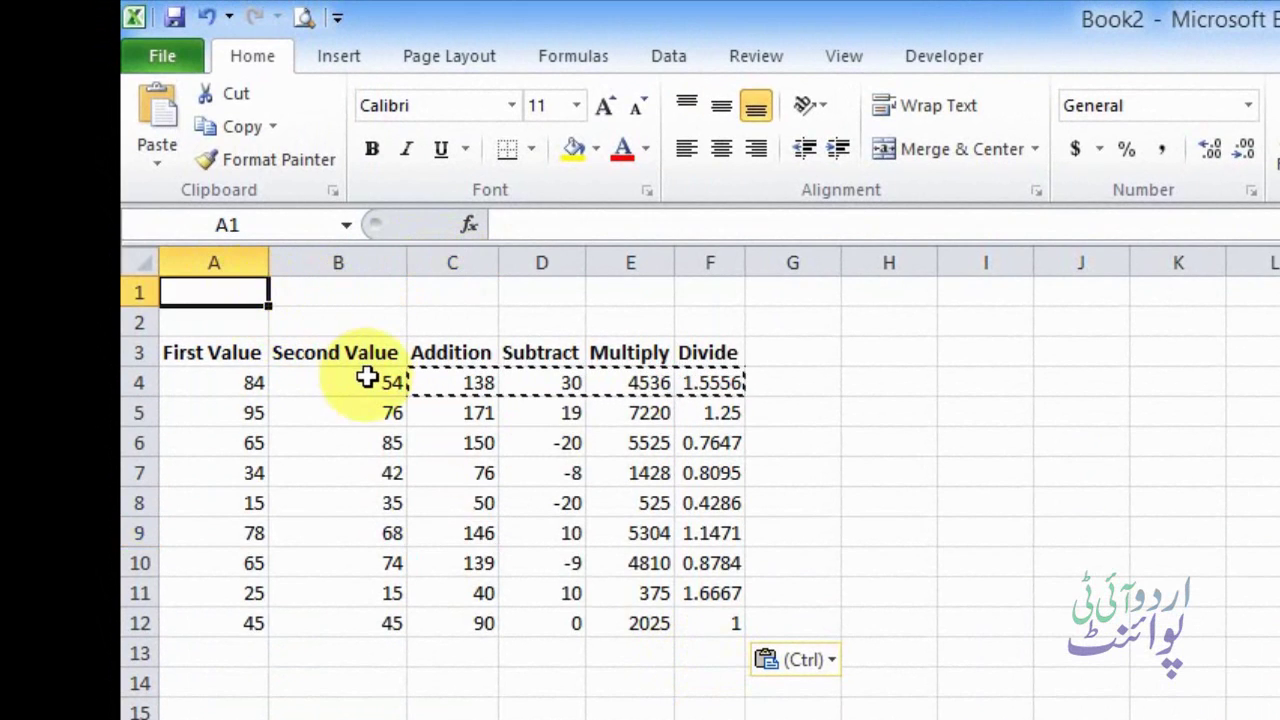
type("2")
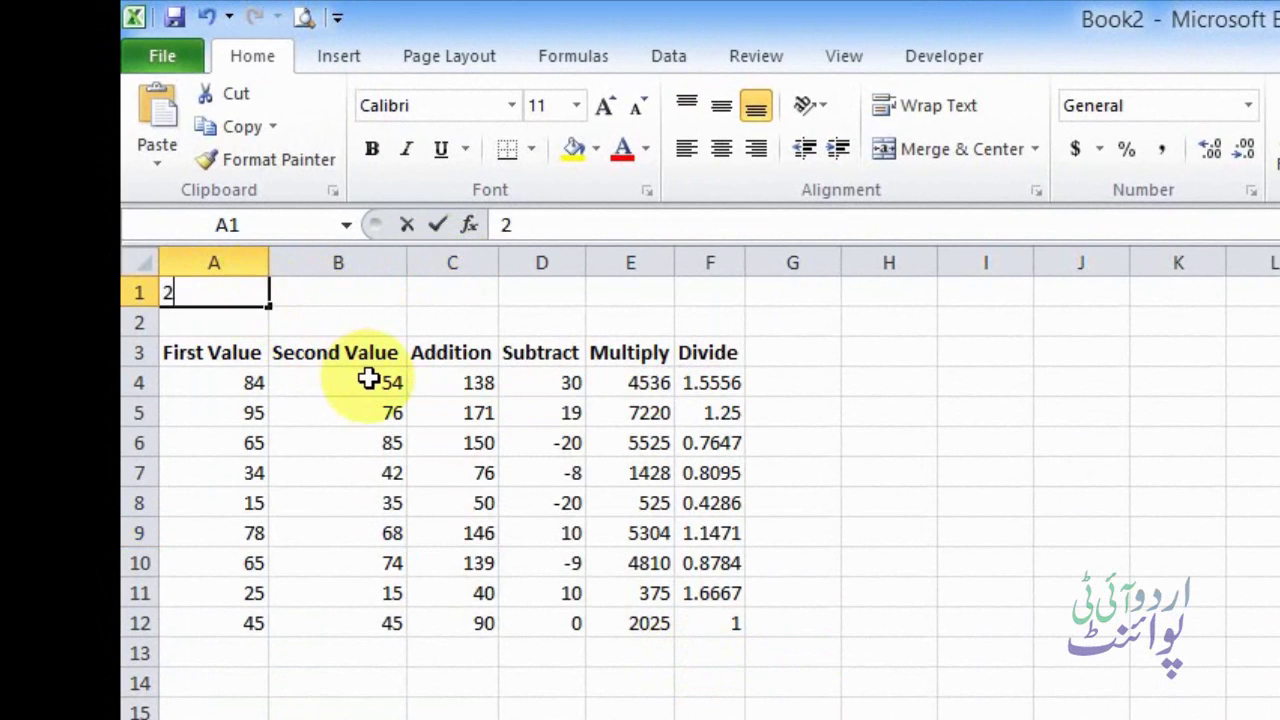
type("00")
key("Return")
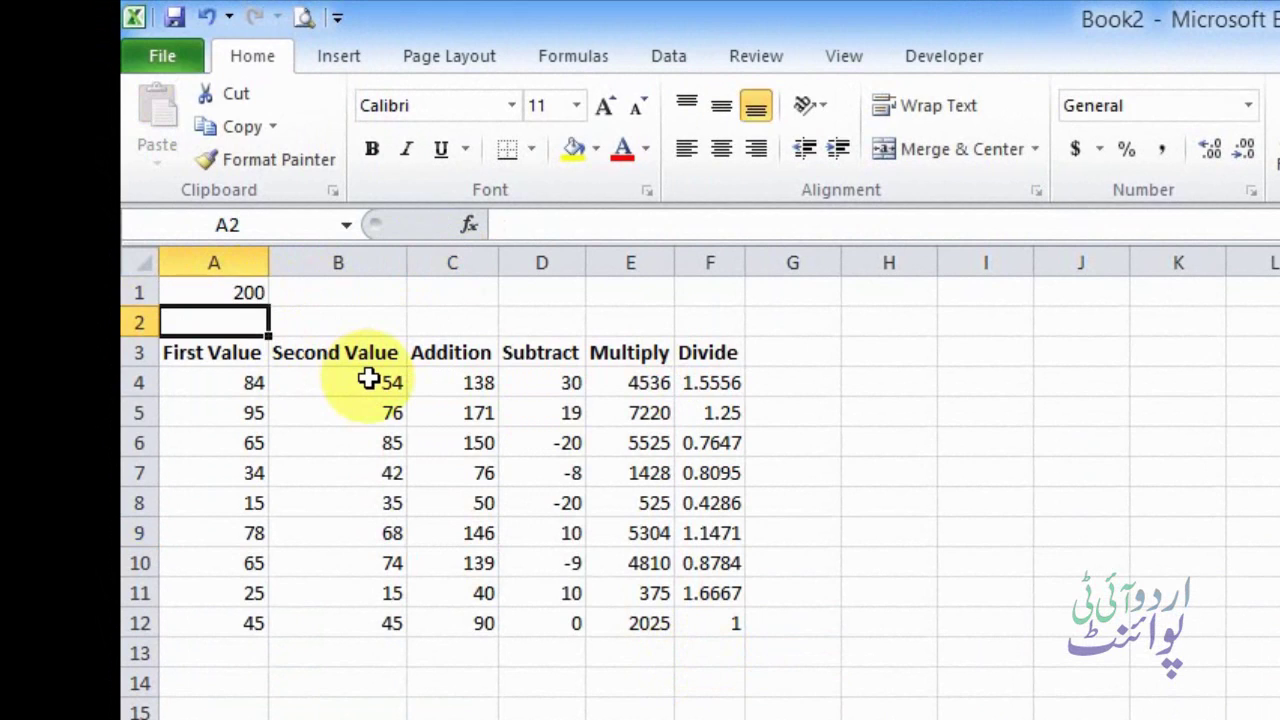
key("Up")
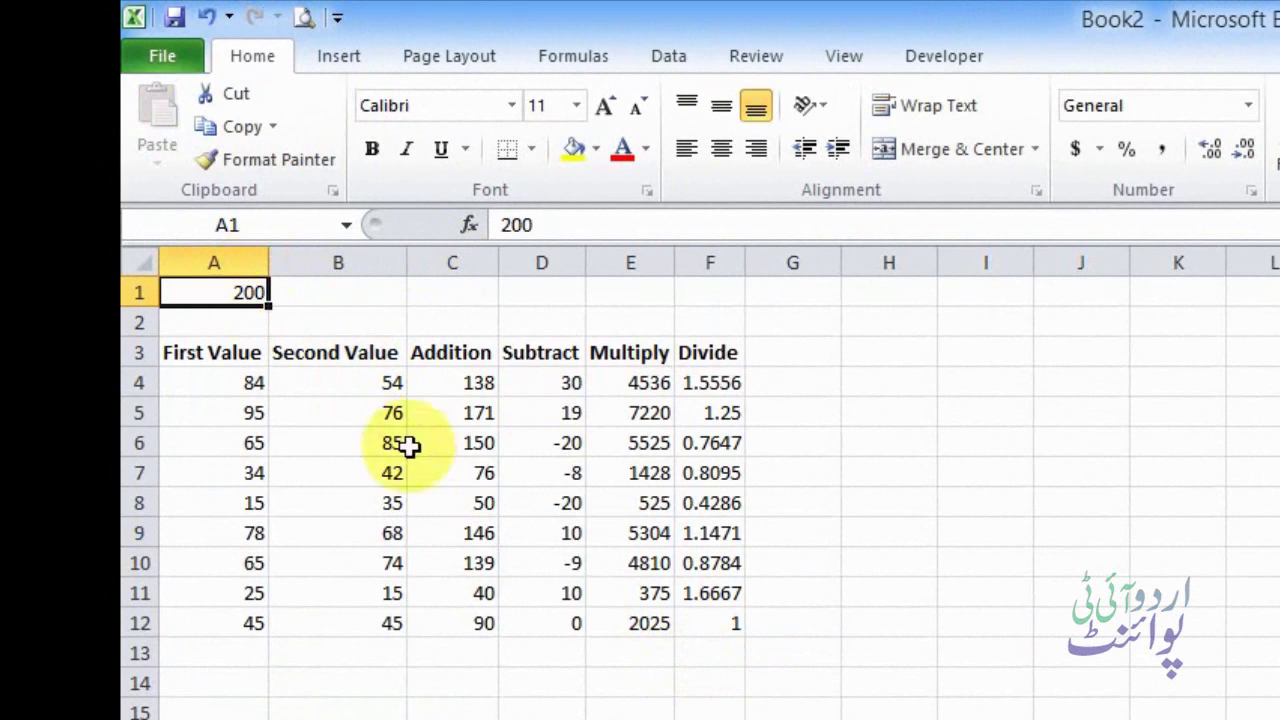
Step: Replace the Addition formula in C4 with =A1+B4 to add the A1 value to the Second Value
left_click(443, 384)
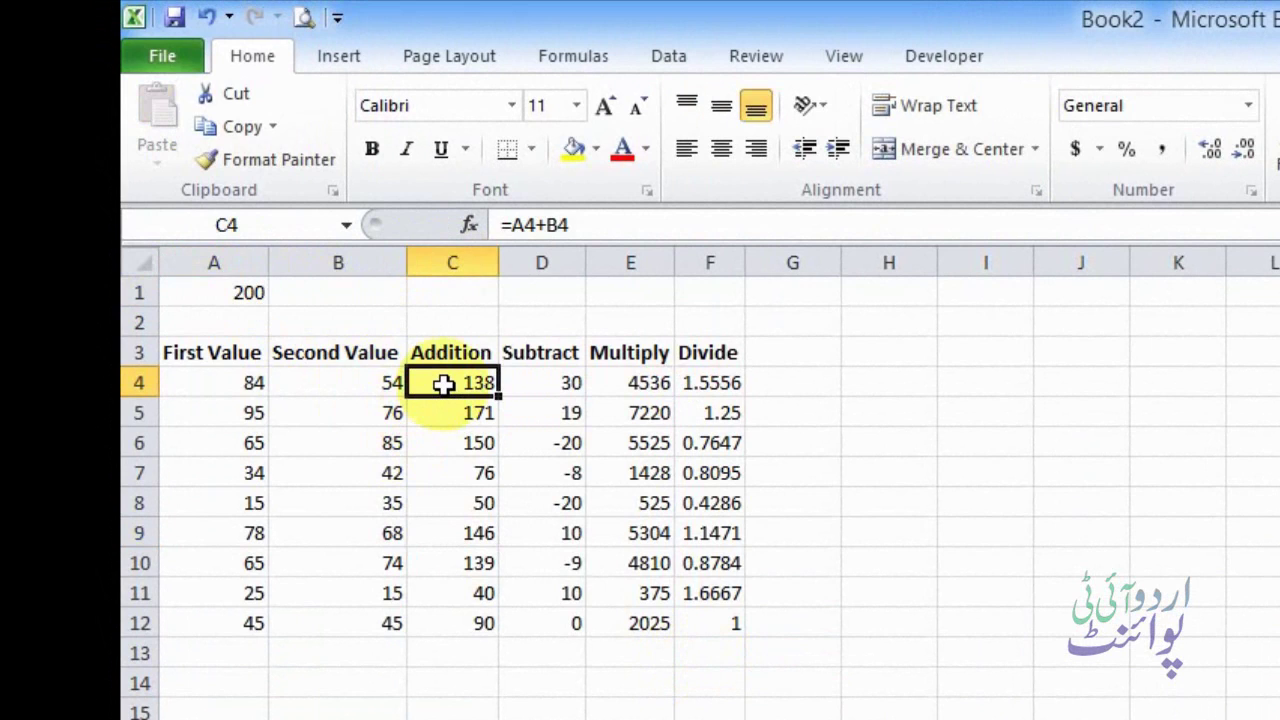
left_click_drag(309, 386, 352, 620)
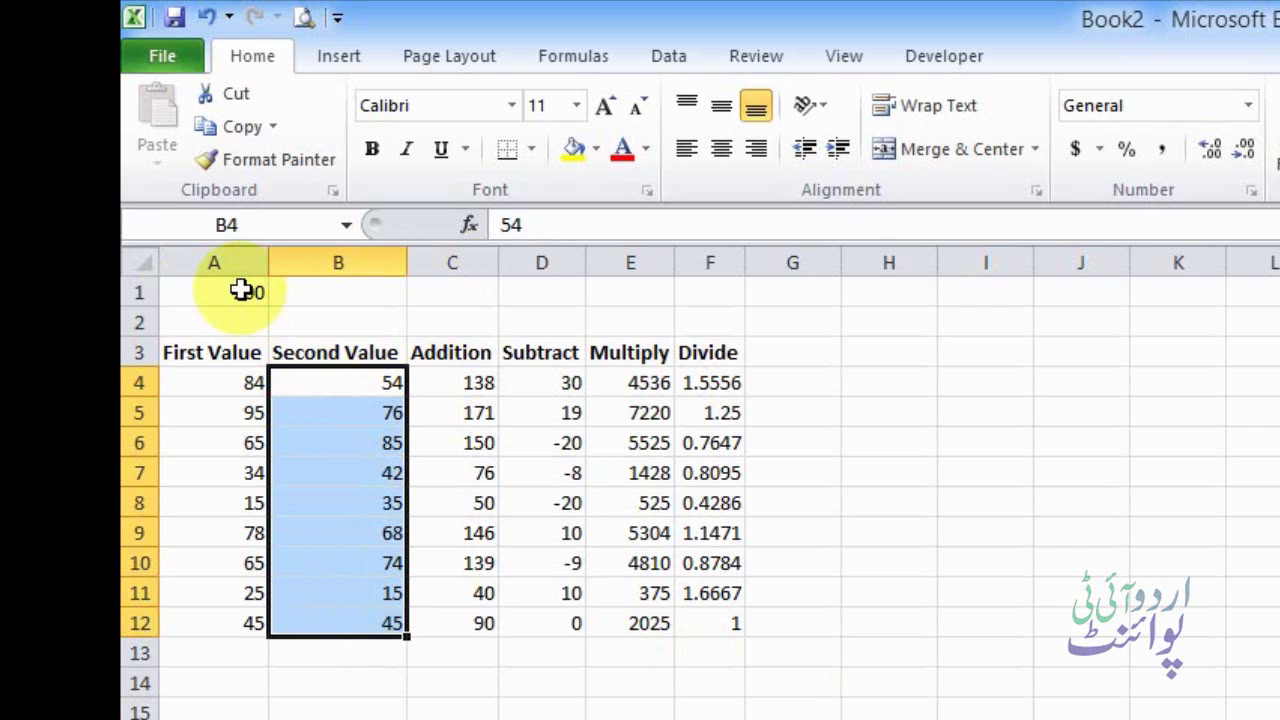
left_click(456, 386)
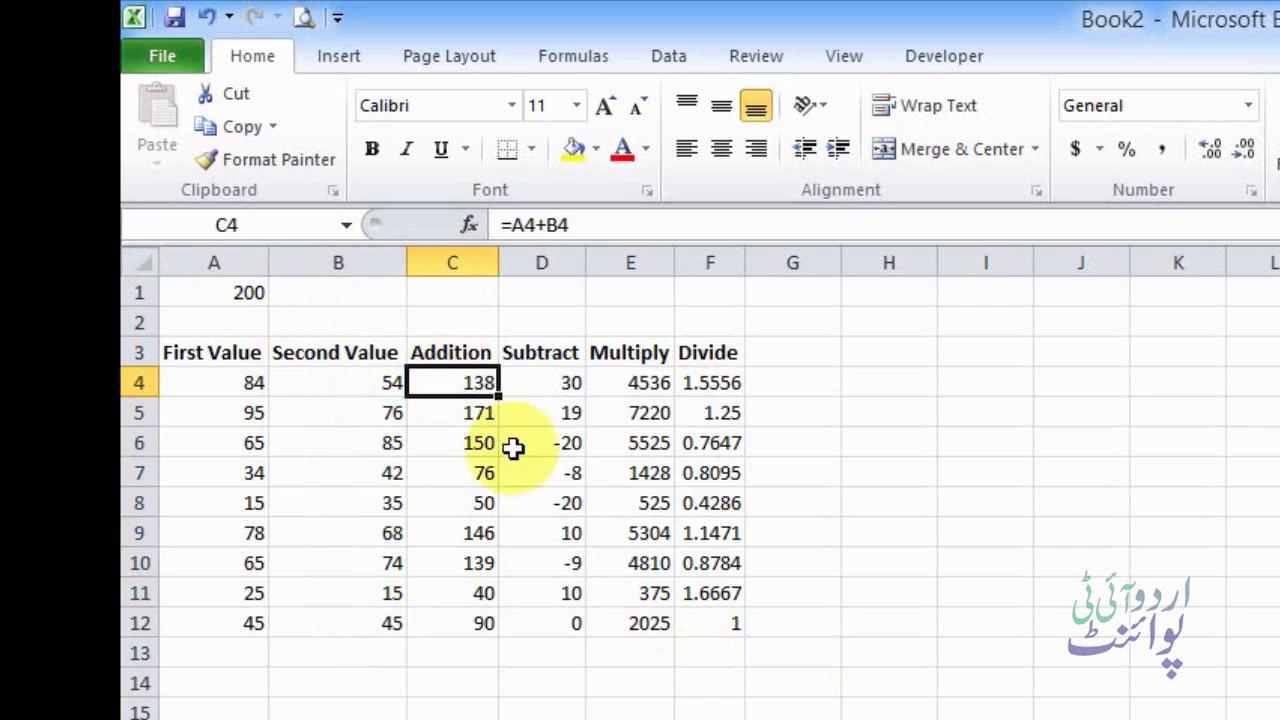
type("=")
key("Up")
key("Up")
key("Up")
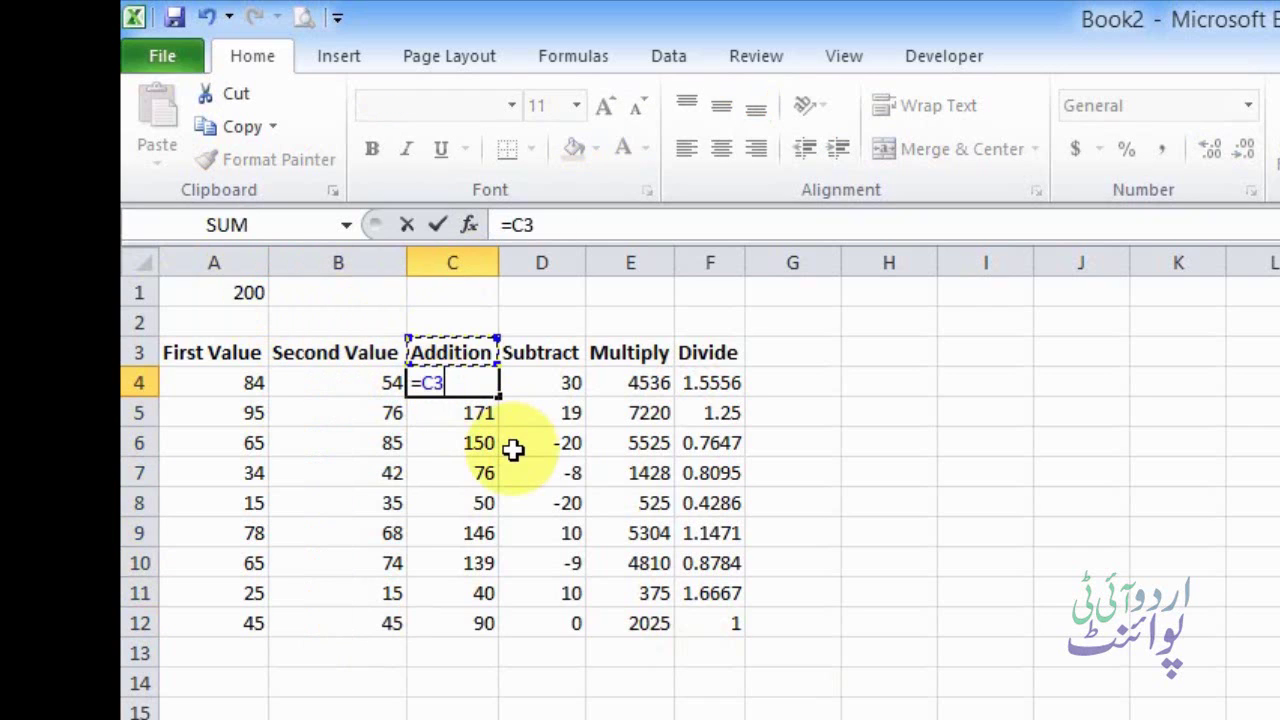
key("Left")
key("Left")
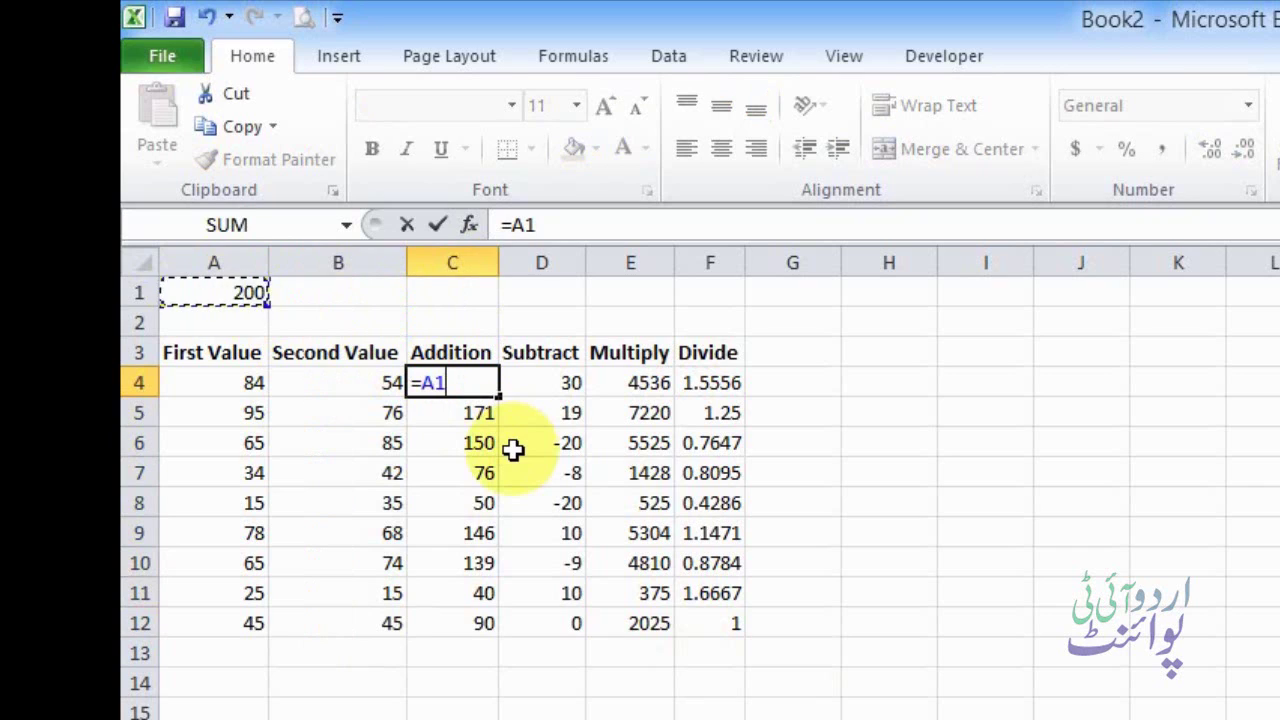
type("+")
left_click(323, 383)
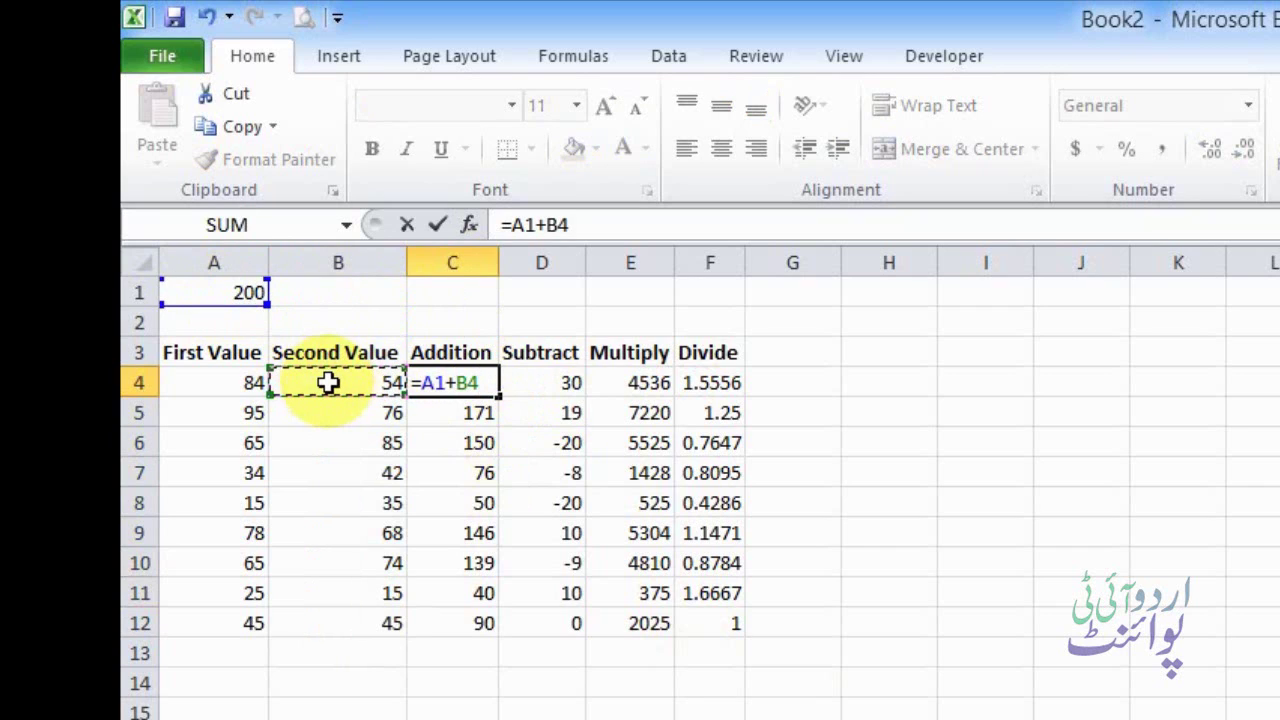
key("Return")
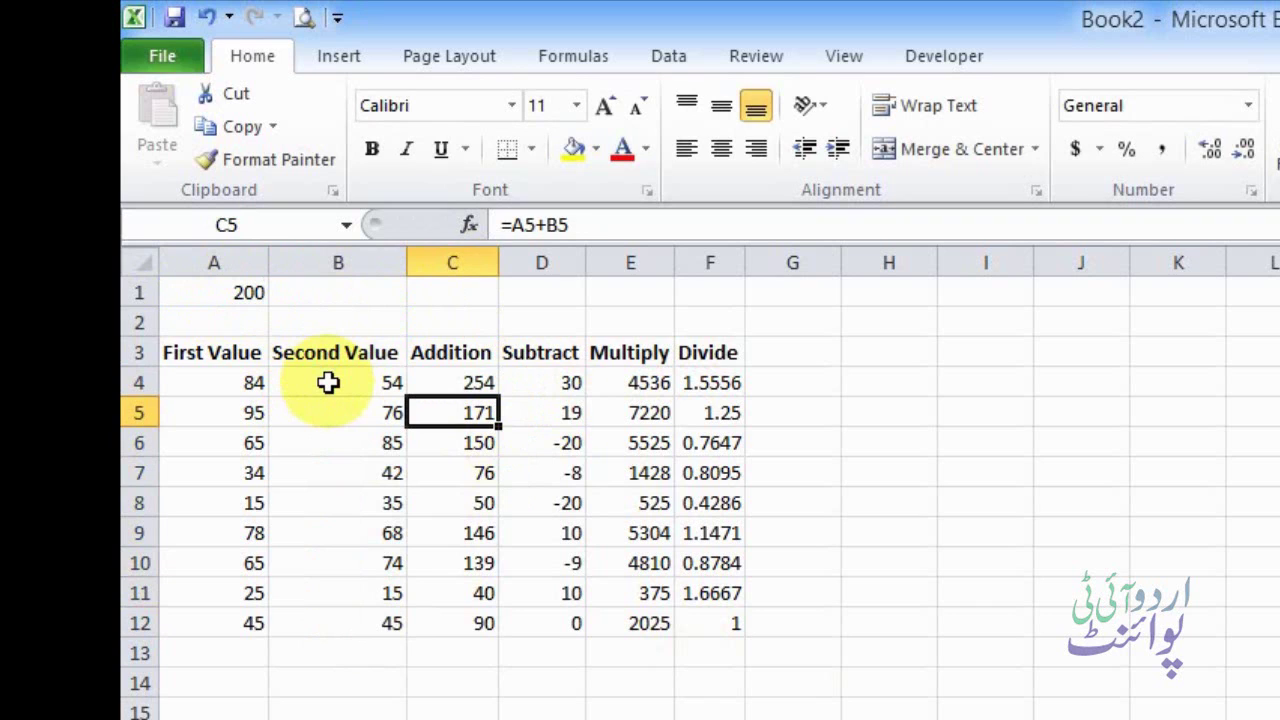
Step: Copy the Addition formula in C4 and paste it into C5:C12
left_click(463, 380)
right_click(466, 382)
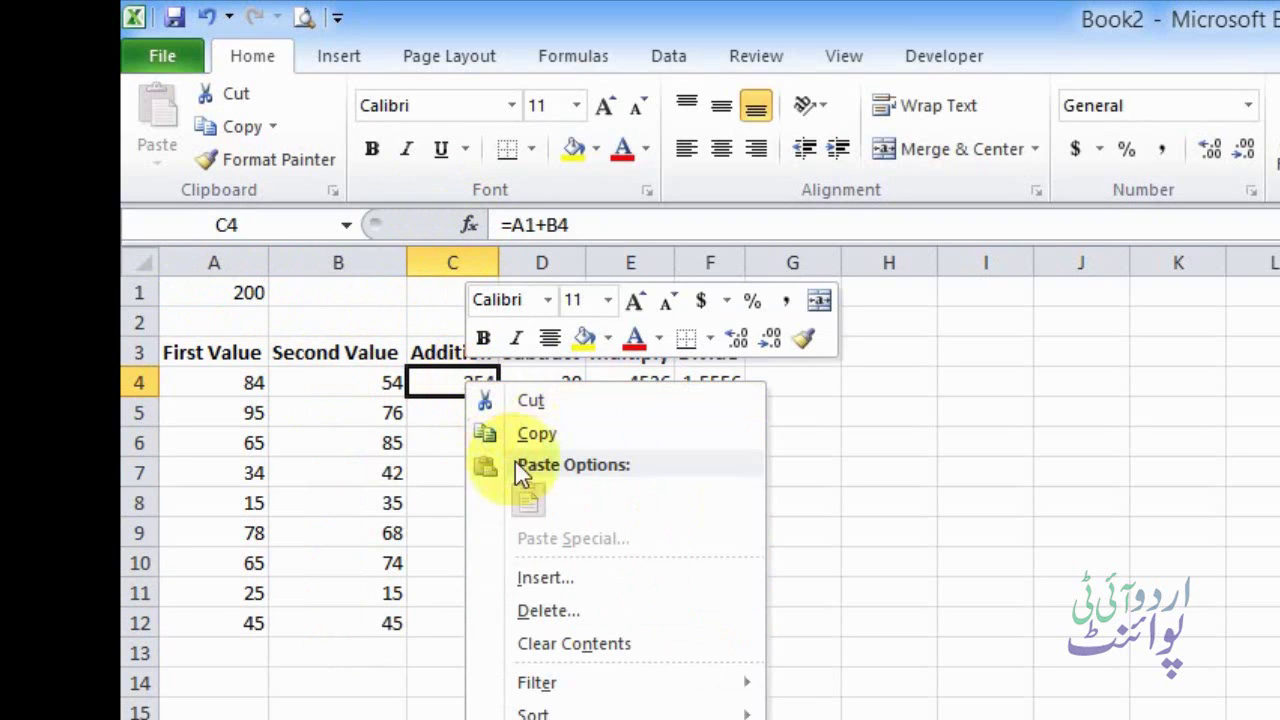
left_click(537, 433)
left_click_drag(460, 408, 466, 625)
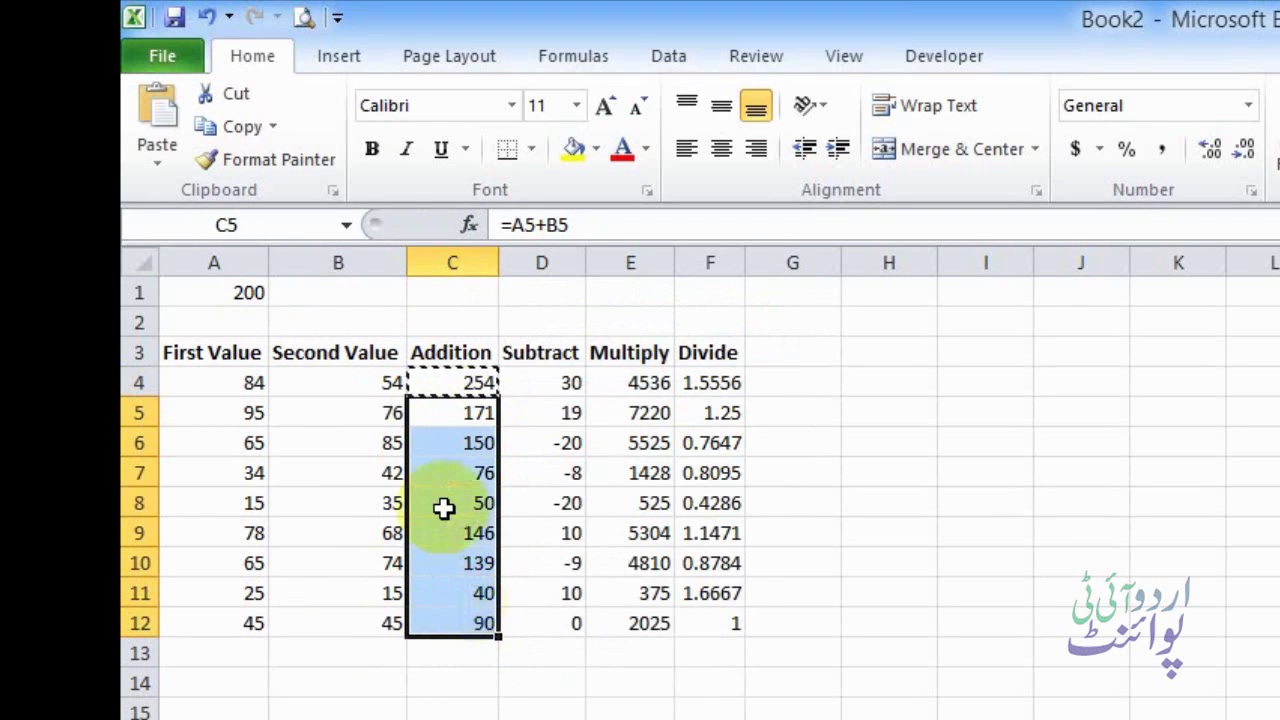
right_click(443, 508)
left_click(507, 627)
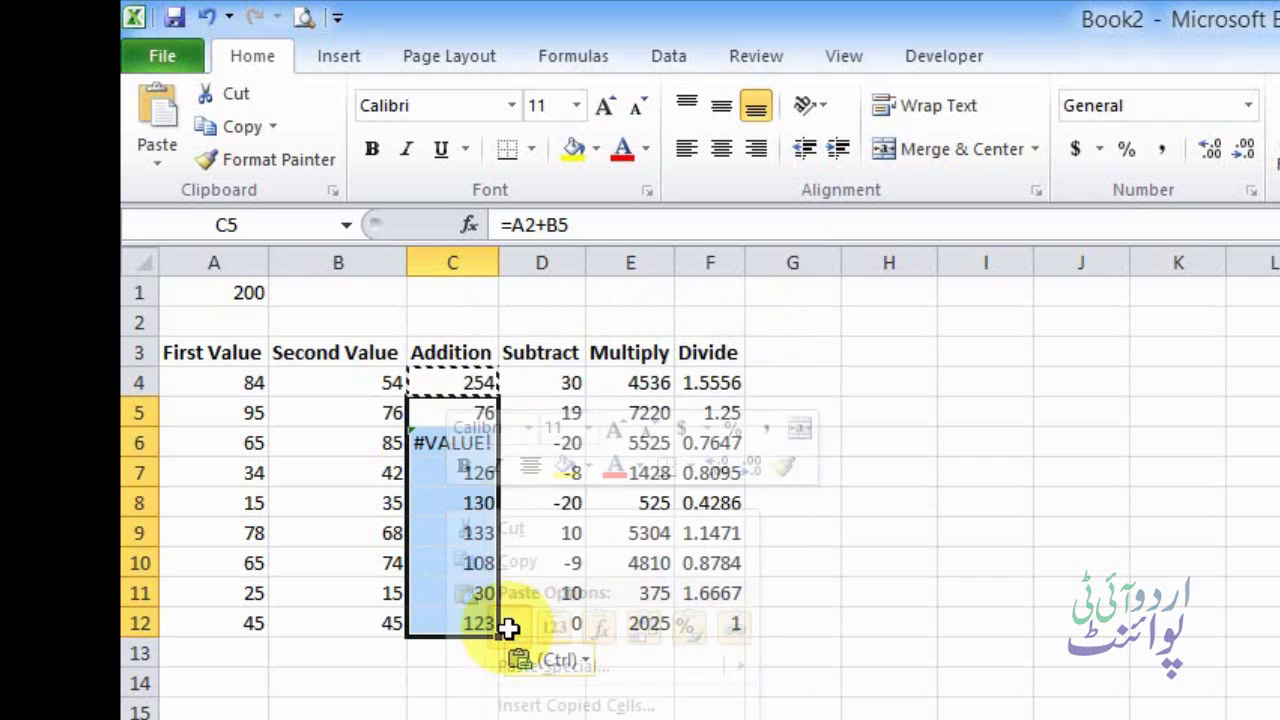
Step: Examine how the pasted Addition formula's reference shifts through A2 to A5, and check the Subtract formula in D4
left_click(452, 411)
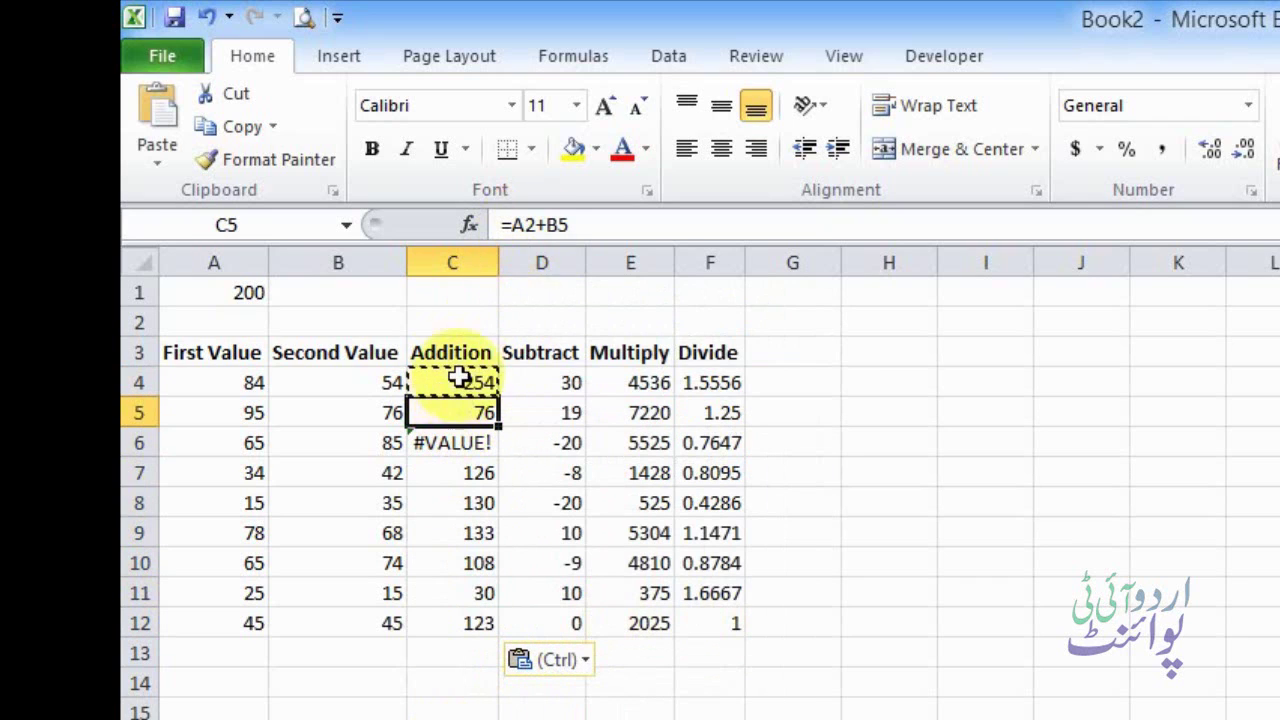
left_click(455, 388)
left_click(220, 322)
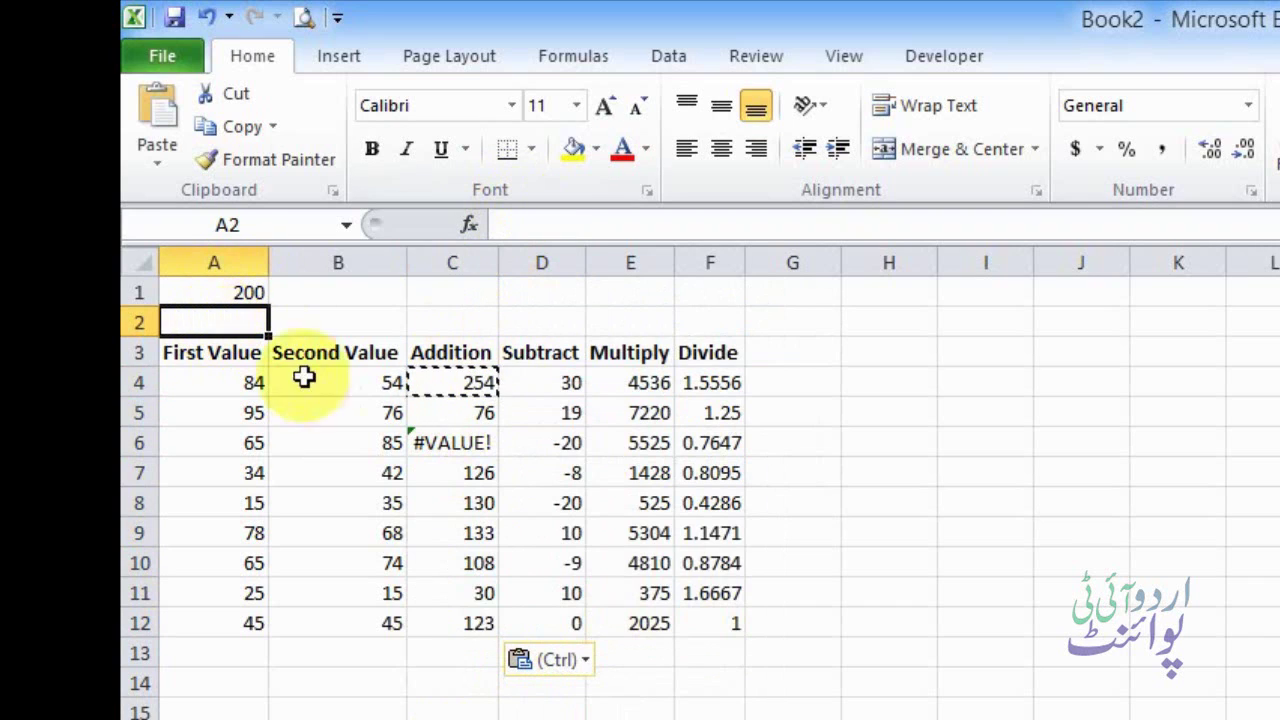
left_click(218, 356)
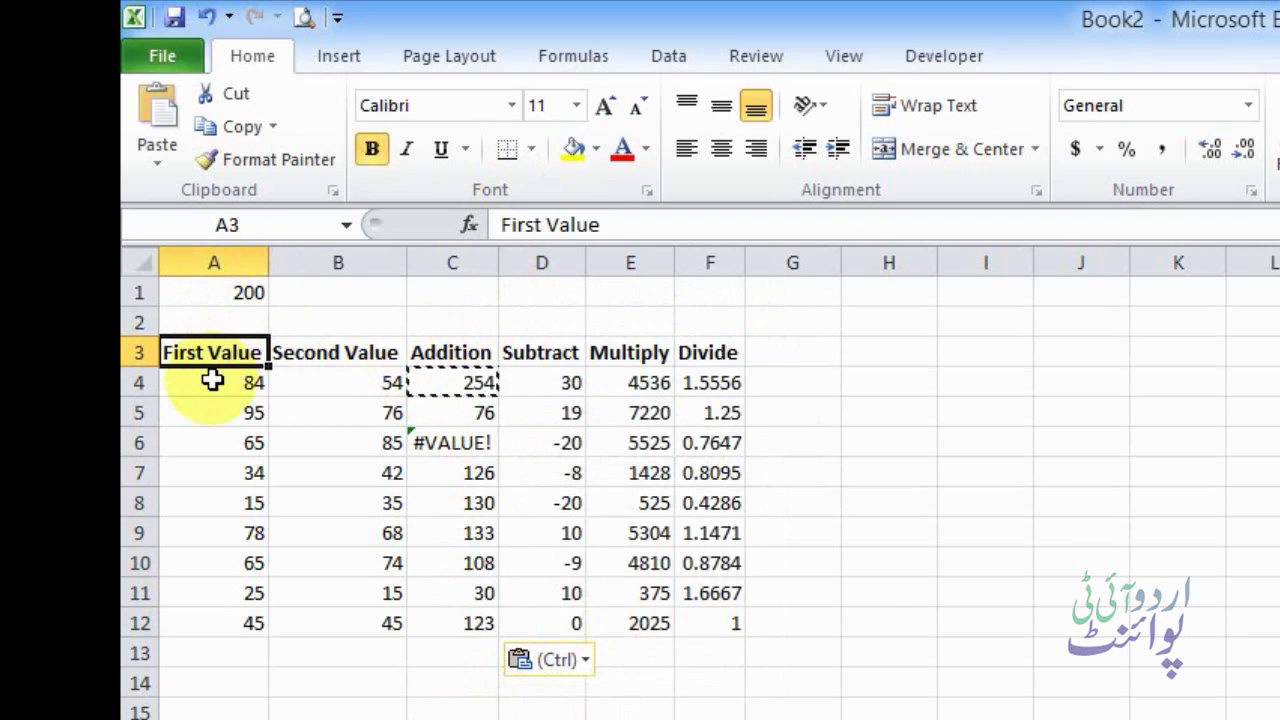
left_click(213, 381)
left_click(212, 410)
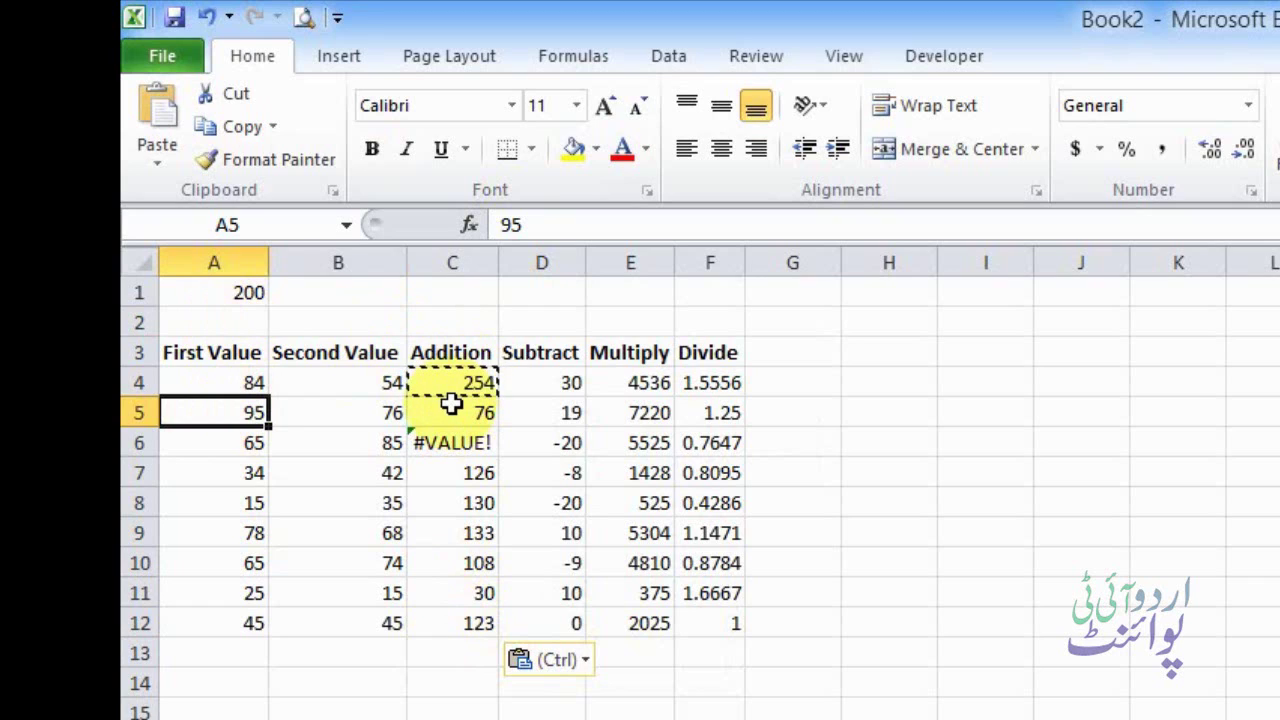
left_click(574, 380)
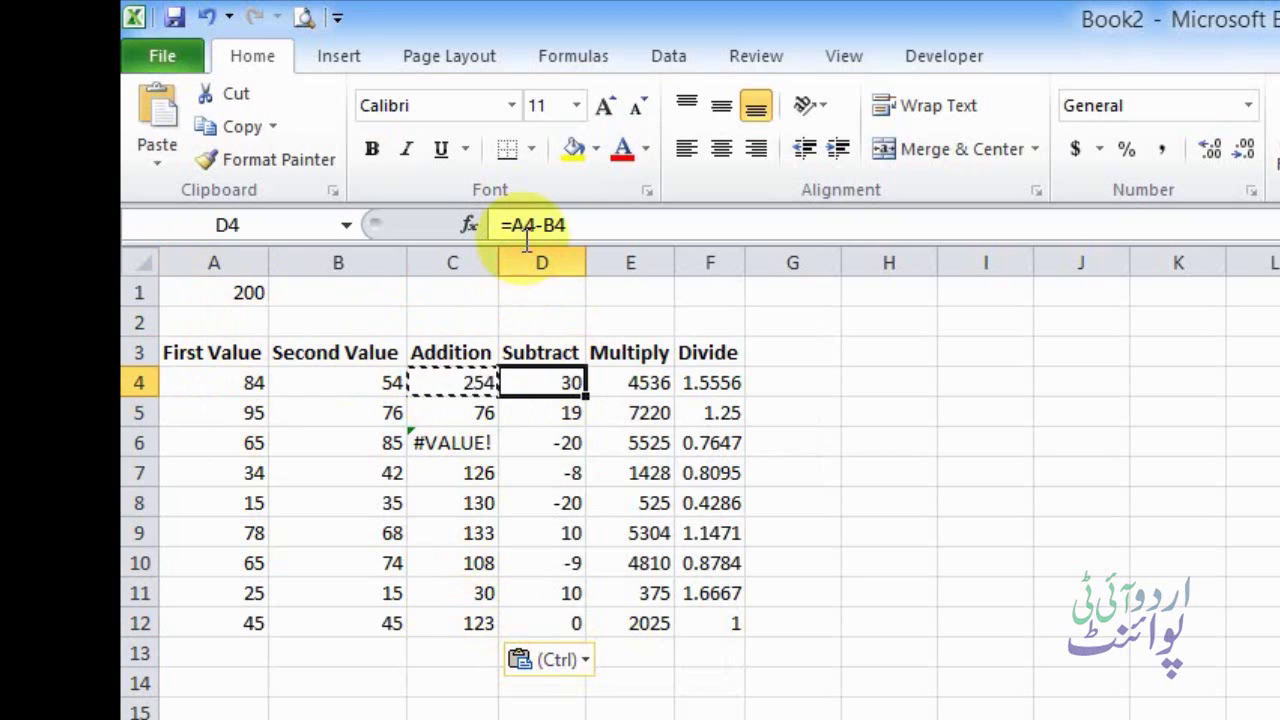
Step: Replace the Addition formula in C4 with =$A$1+B4, making the A1 reference absolute
left_click(556, 412)
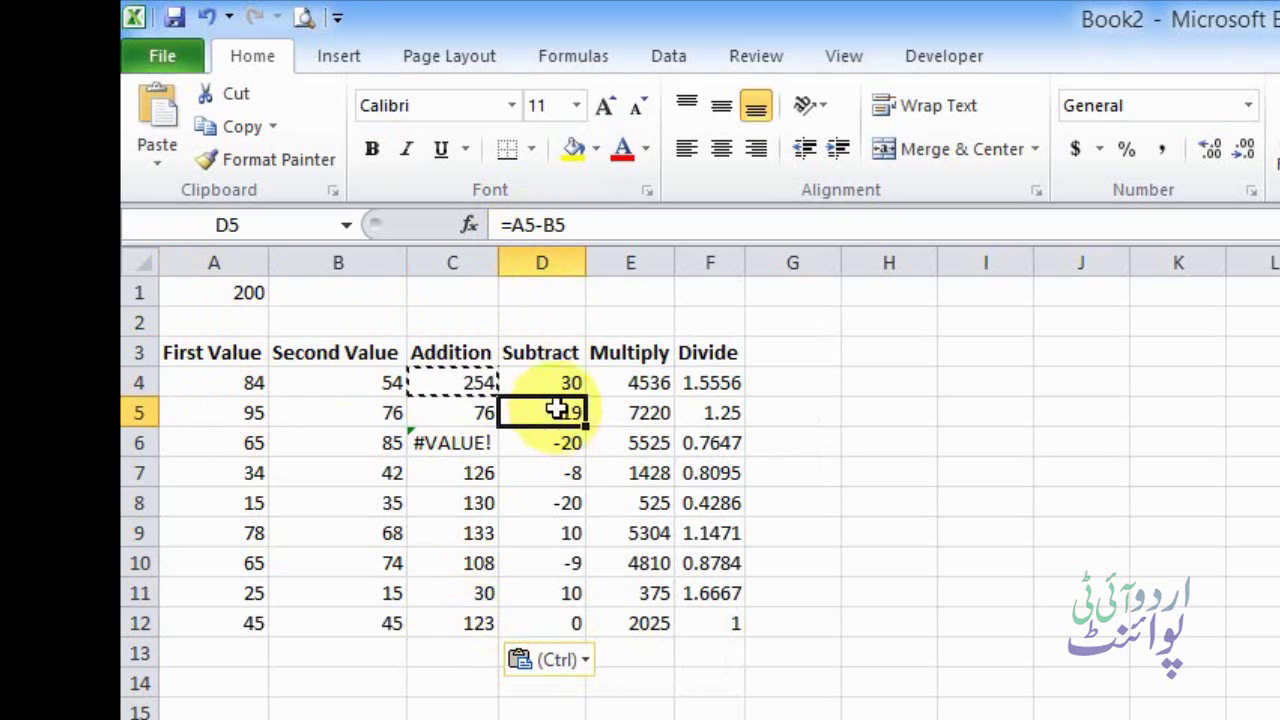
left_click(452, 378)
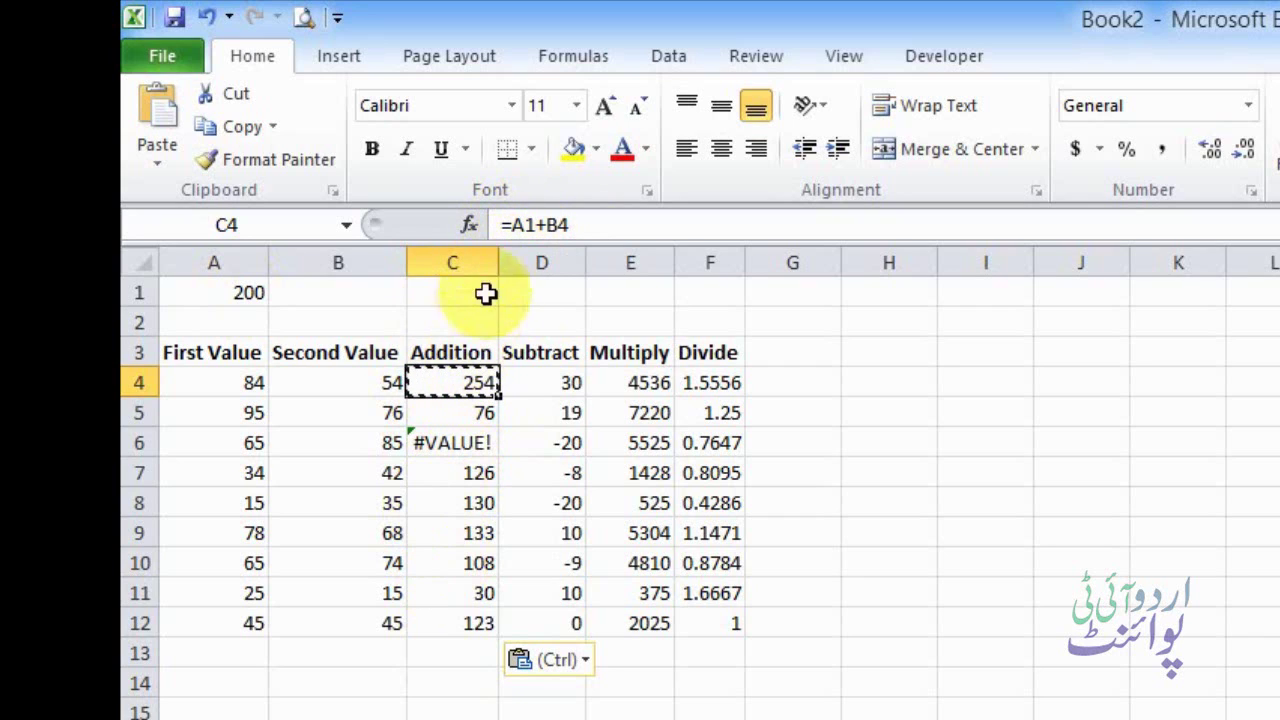
left_click(513, 225)
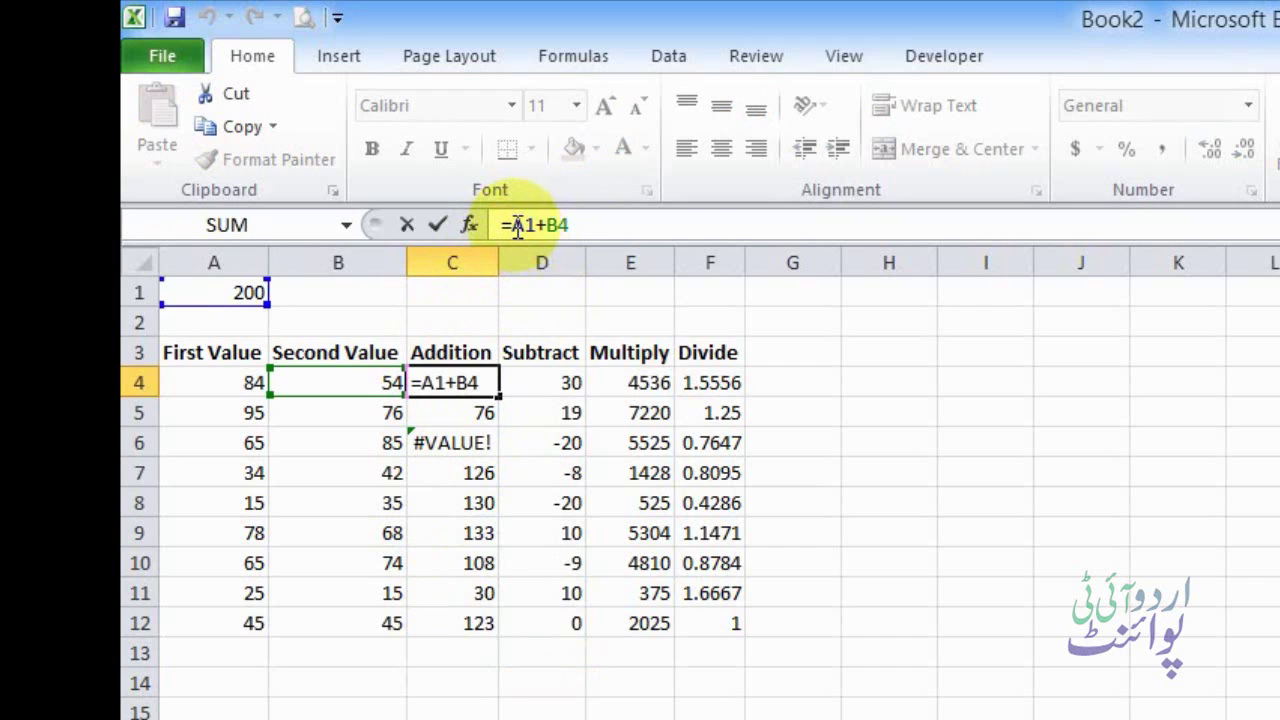
left_click_drag(513, 226, 649, 226)
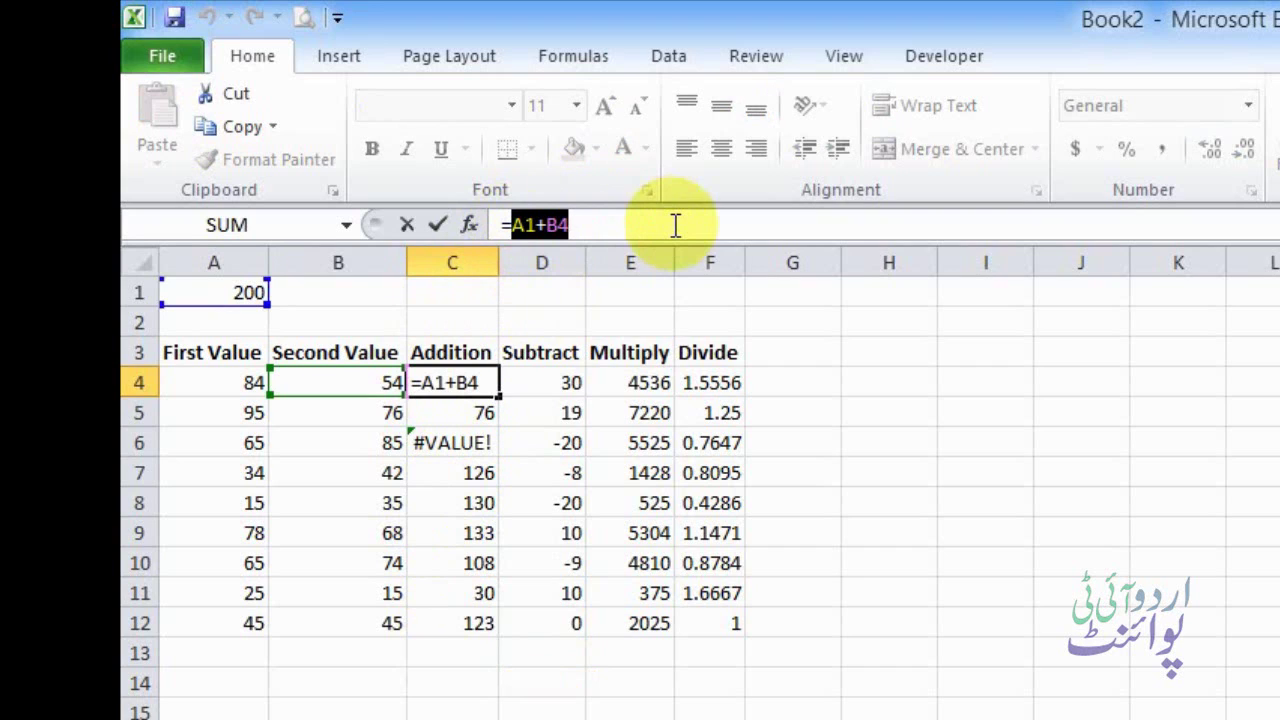
type("$")
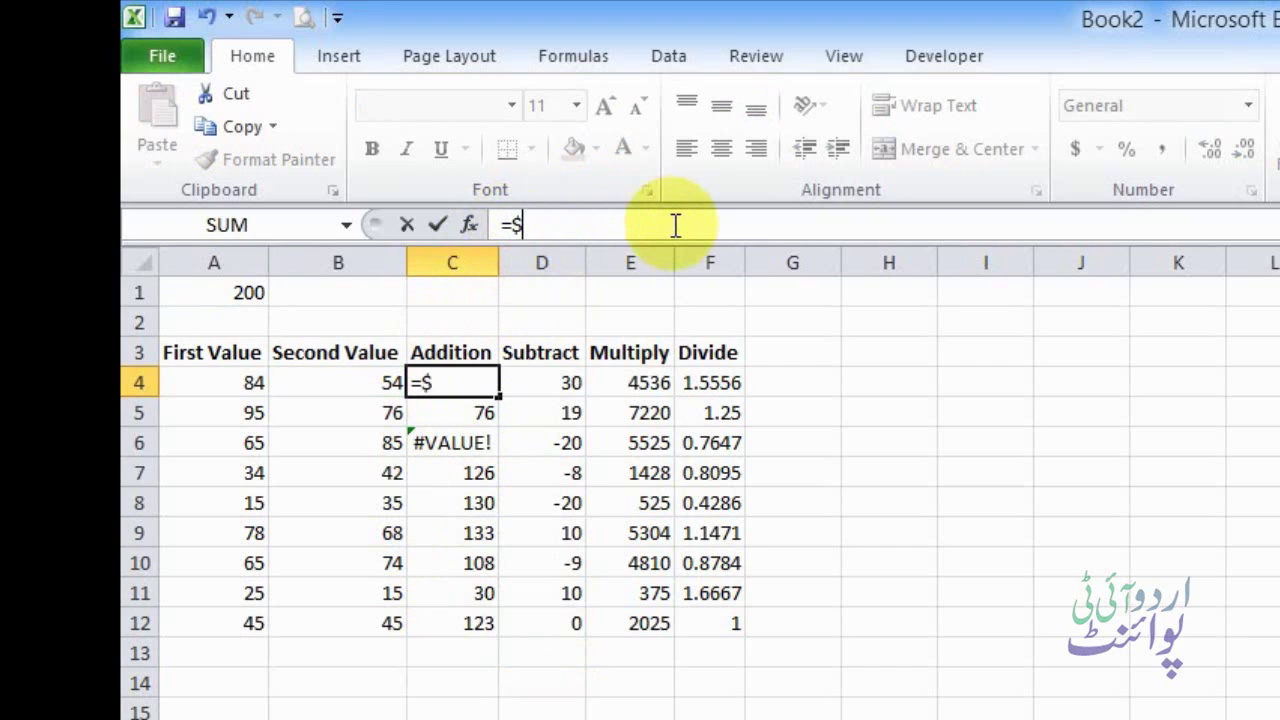
left_click(214, 289)
key("Return")
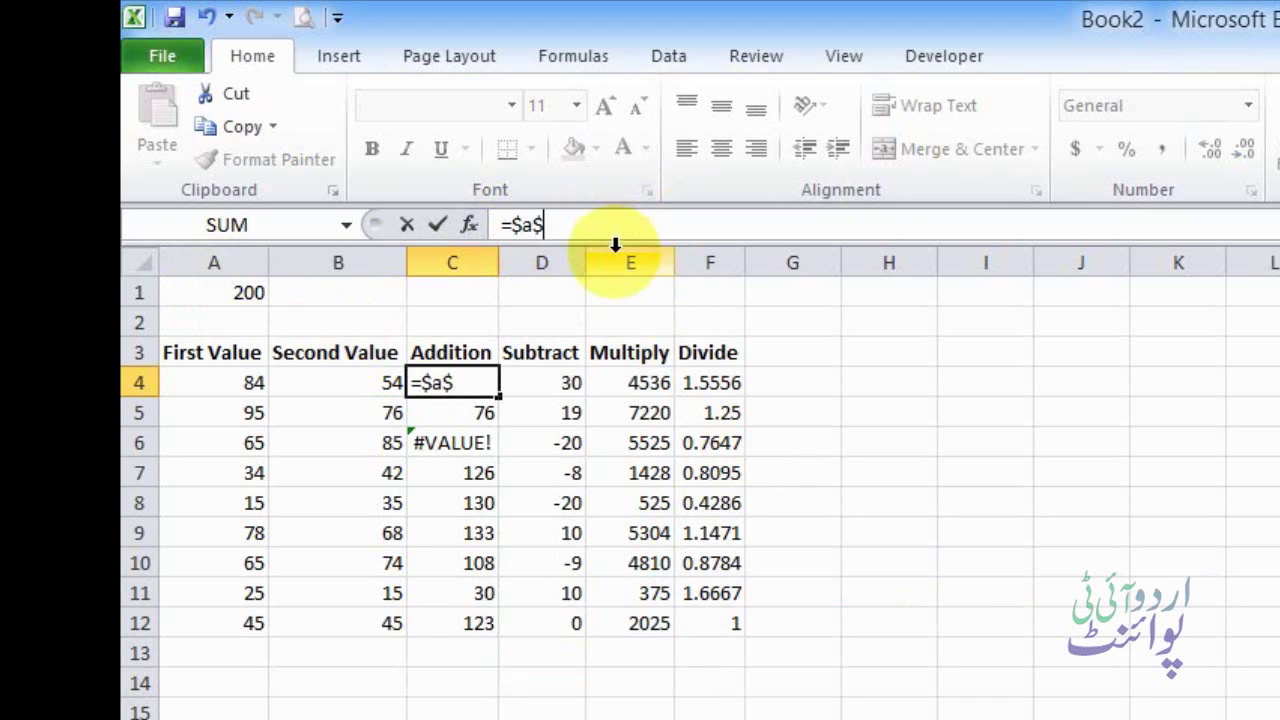
type("1+")
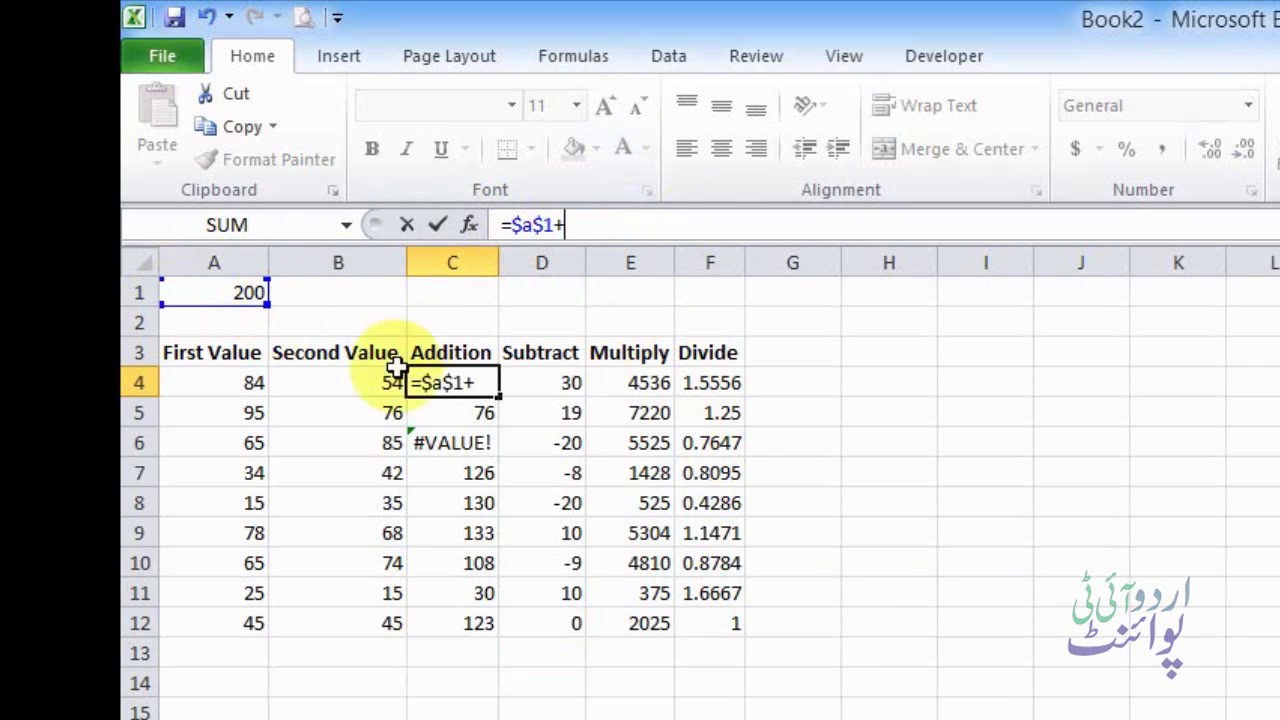
left_click(363, 382)
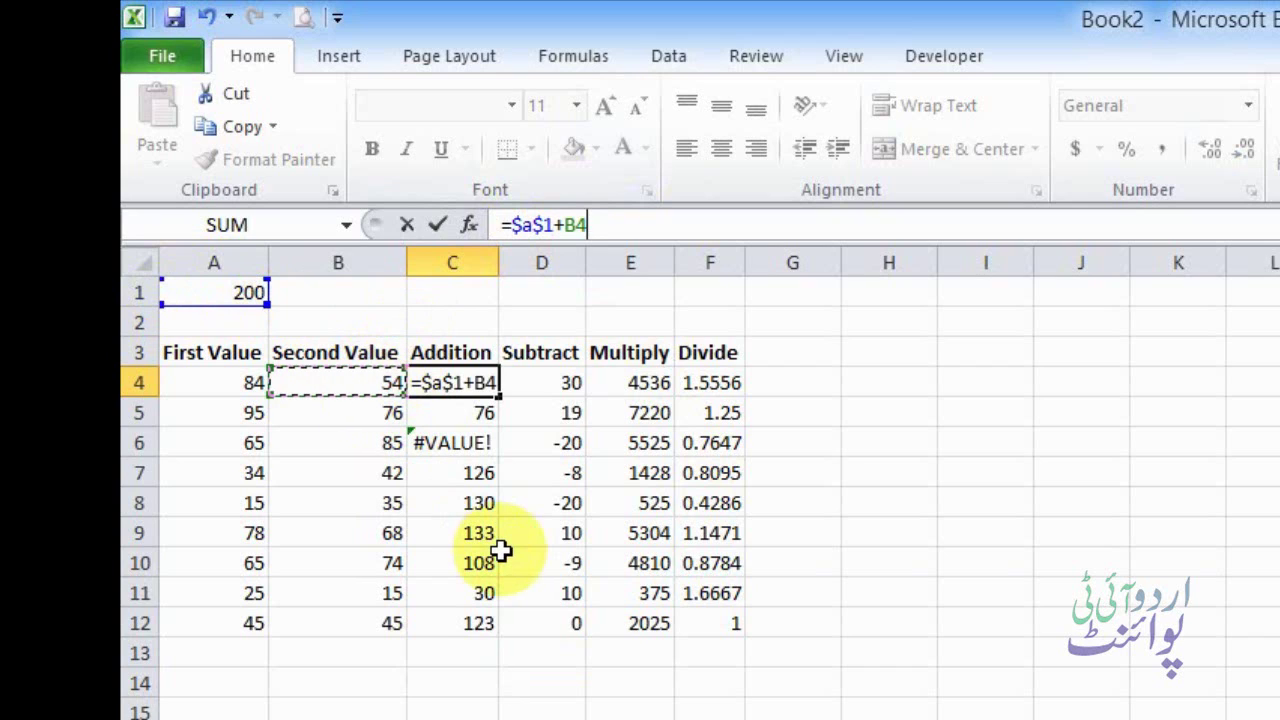
key("Return")
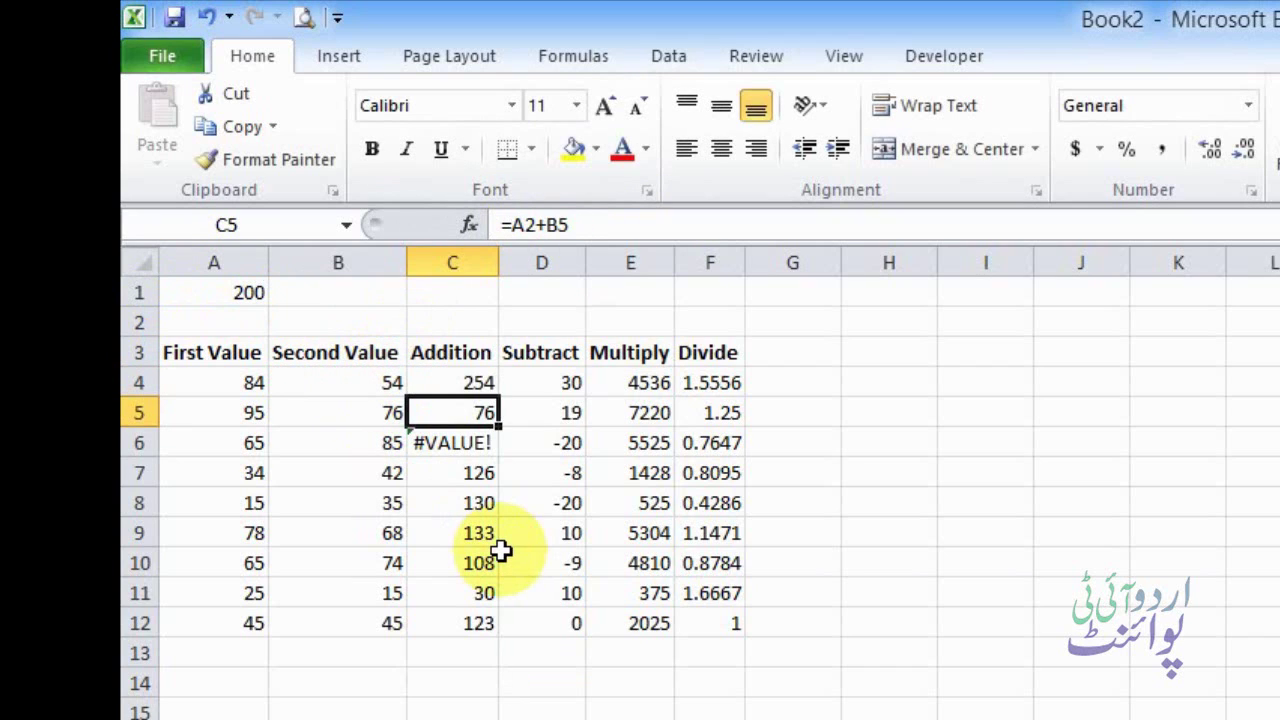
Step: Copy the absolute-reference Addition formula from C4 and paste it into C5:C12
key("Up")
right_click(460, 380)
left_click(480, 425)
left_click_drag(477, 420, 470, 625)
right_click(455, 515)
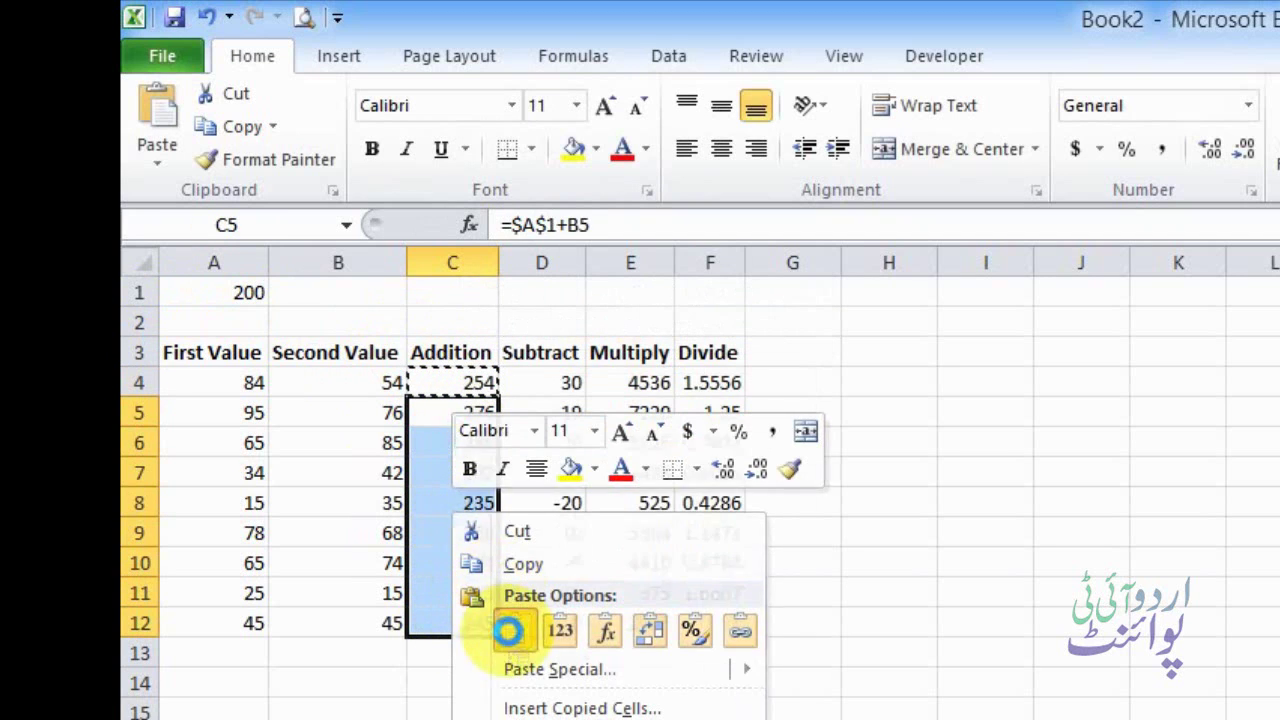
left_click(505, 628)
Step: Check the cell references of the pasted Addition formulas in C5 and C6 against the Second Value in B5
left_click(458, 416)
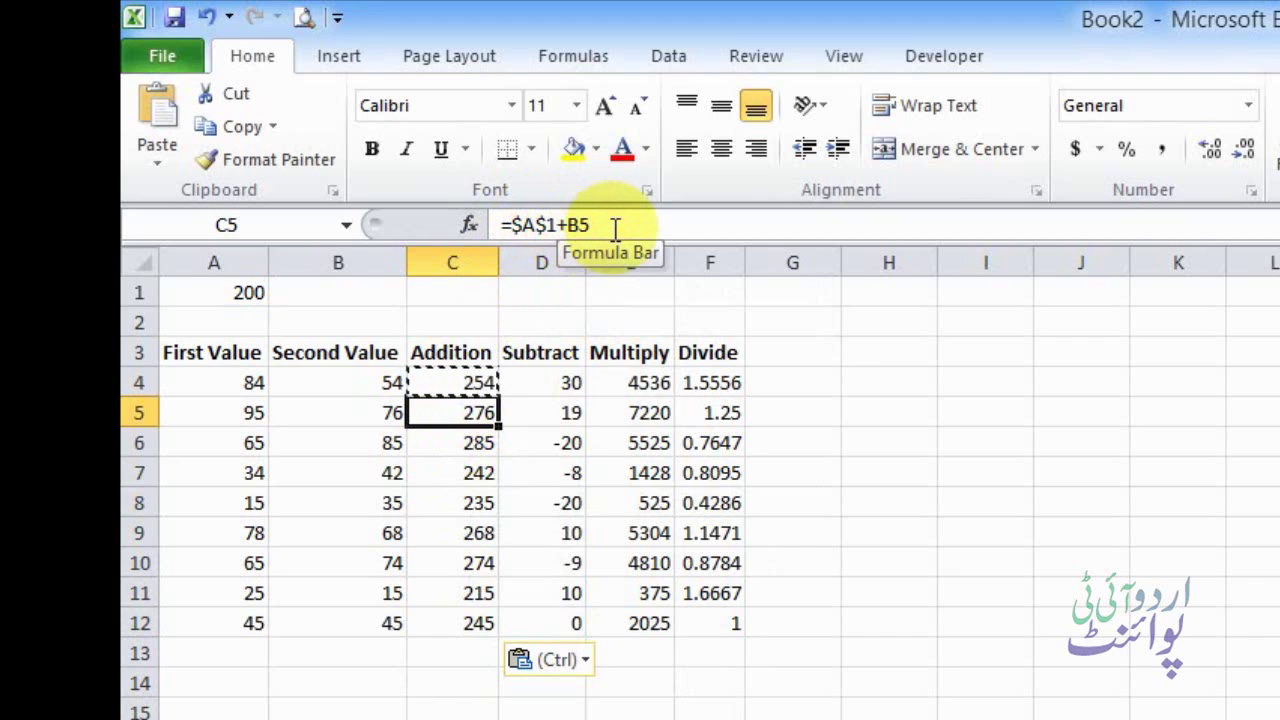
left_click(398, 415)
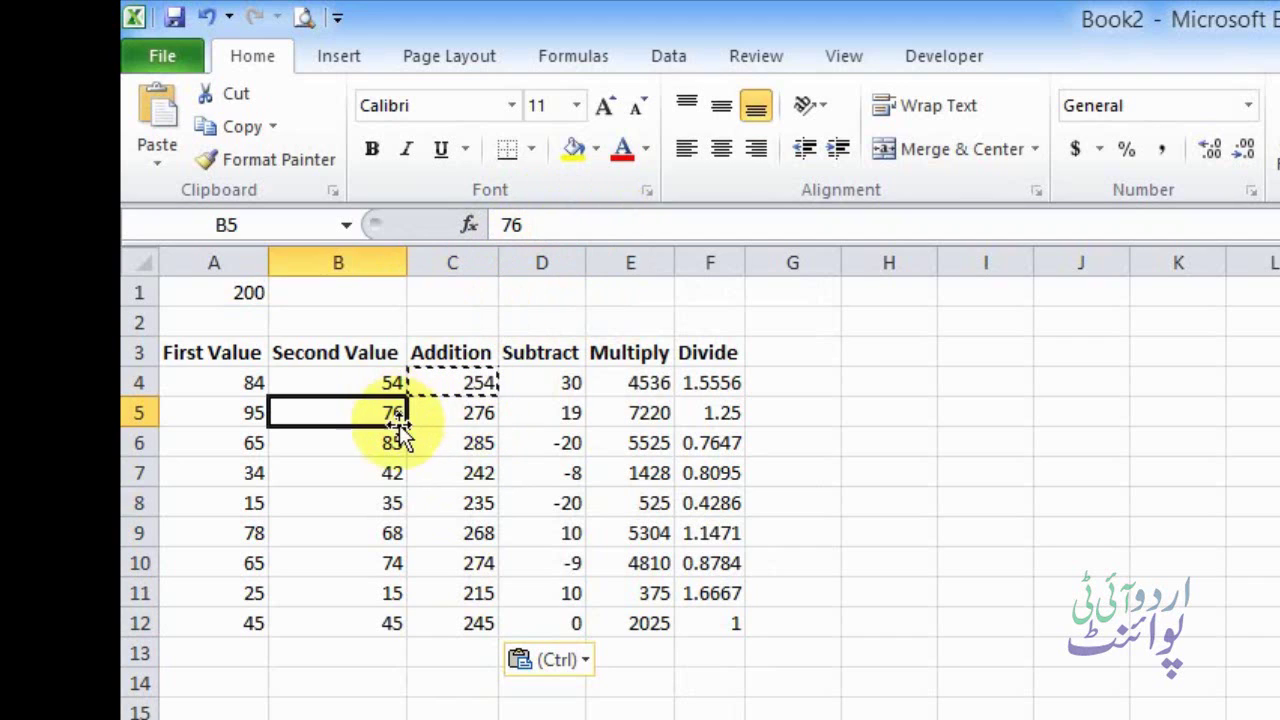
left_click(469, 444)
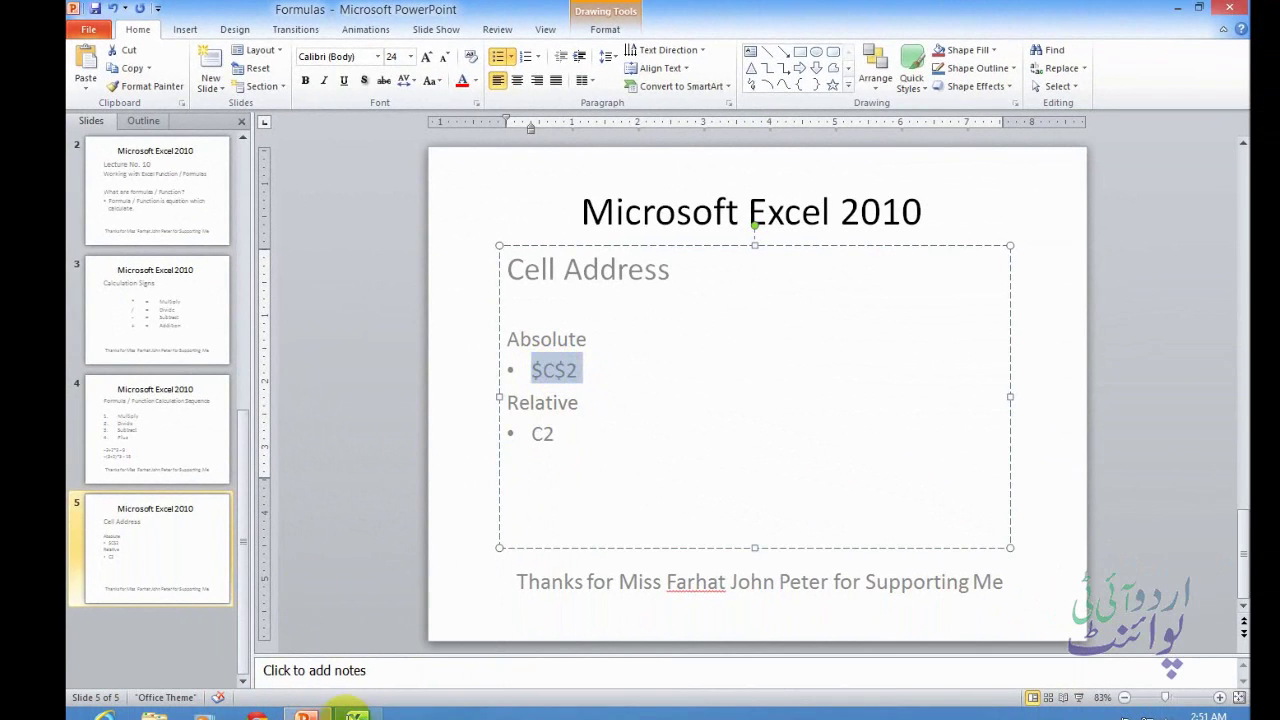
Step: Switch back to the Excel workbook, open Sheet2 and review the student names, the five paper marks, and the empty Mark Obtained and Percentage columns
left_click(355, 715)
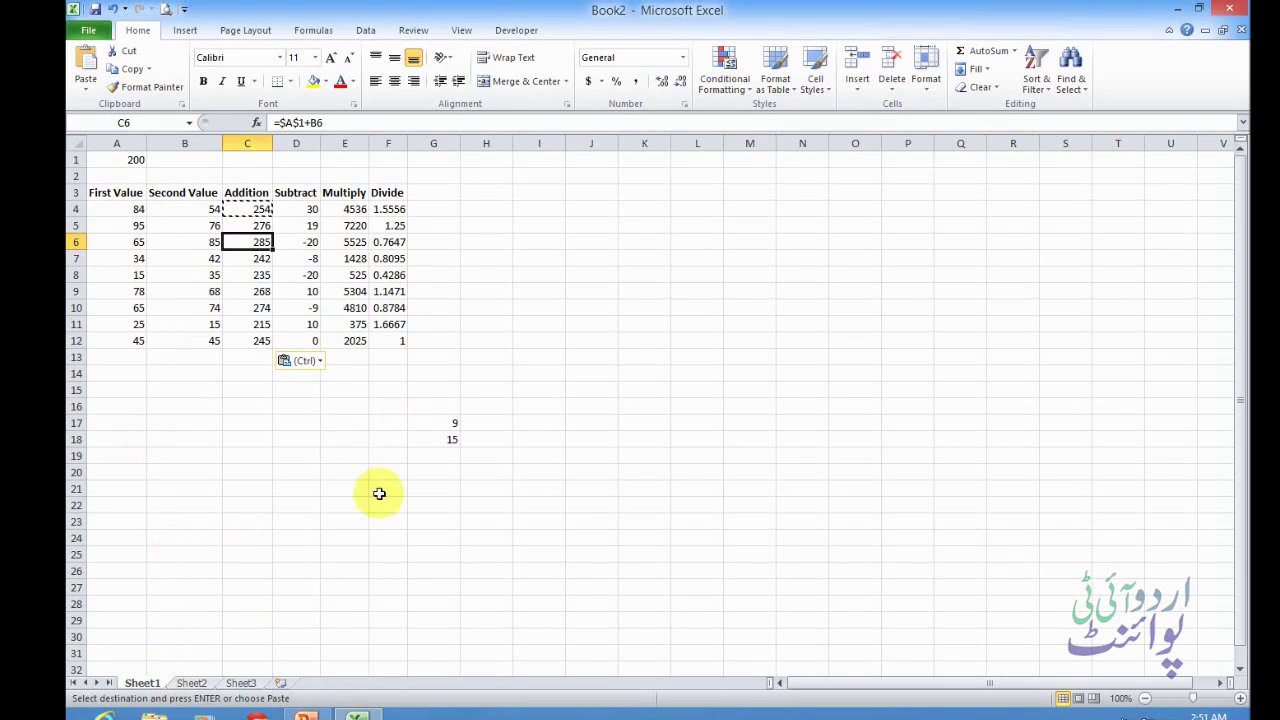
left_click(192, 683)
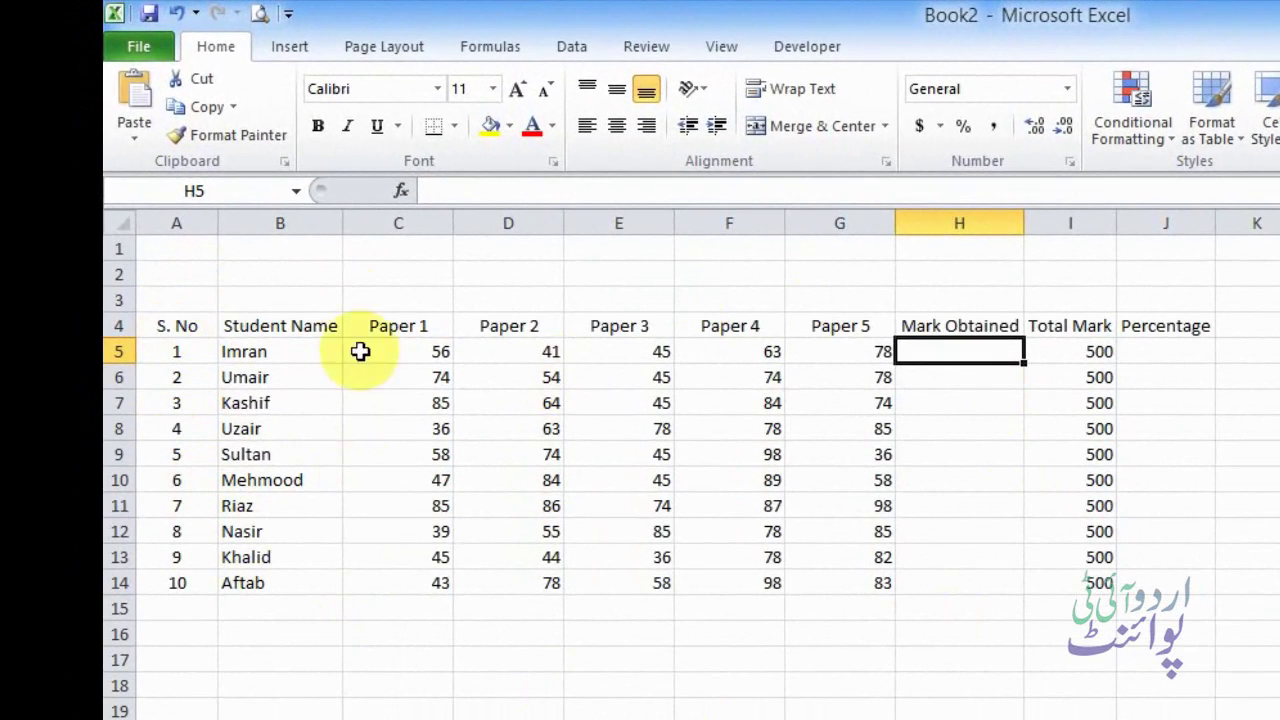
left_click_drag(244, 350, 270, 606)
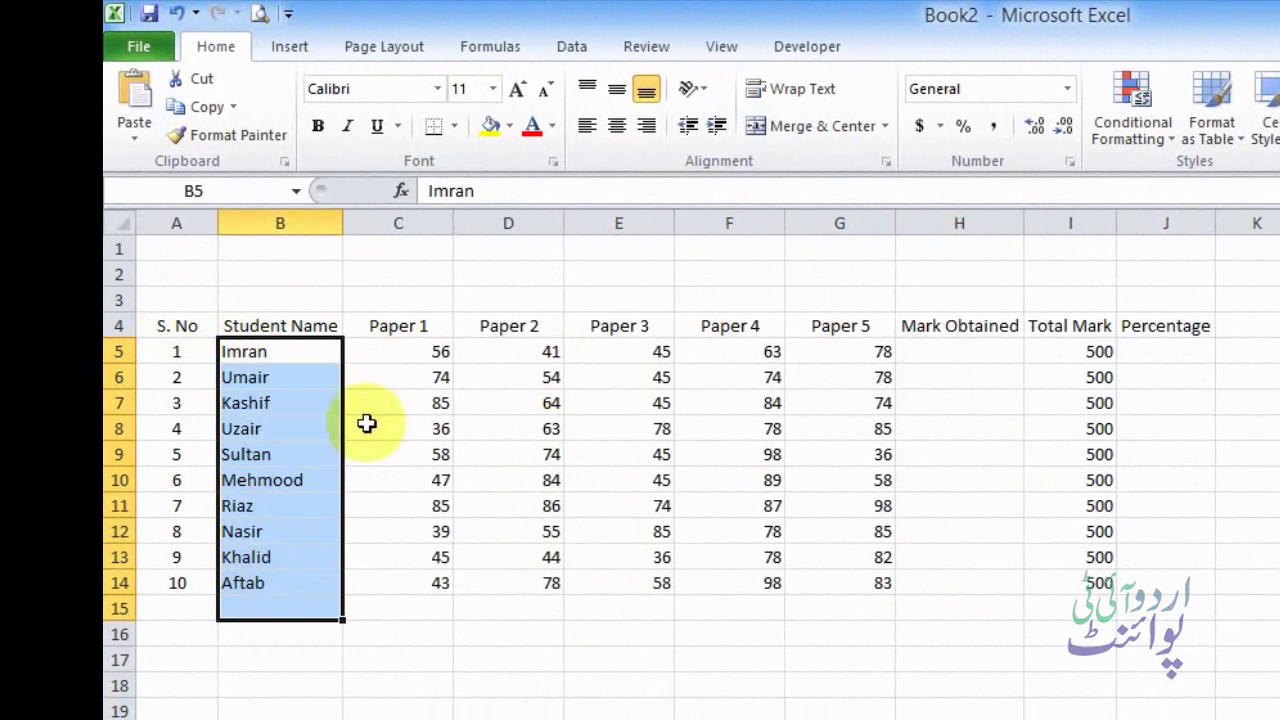
left_click_drag(452, 316, 840, 325)
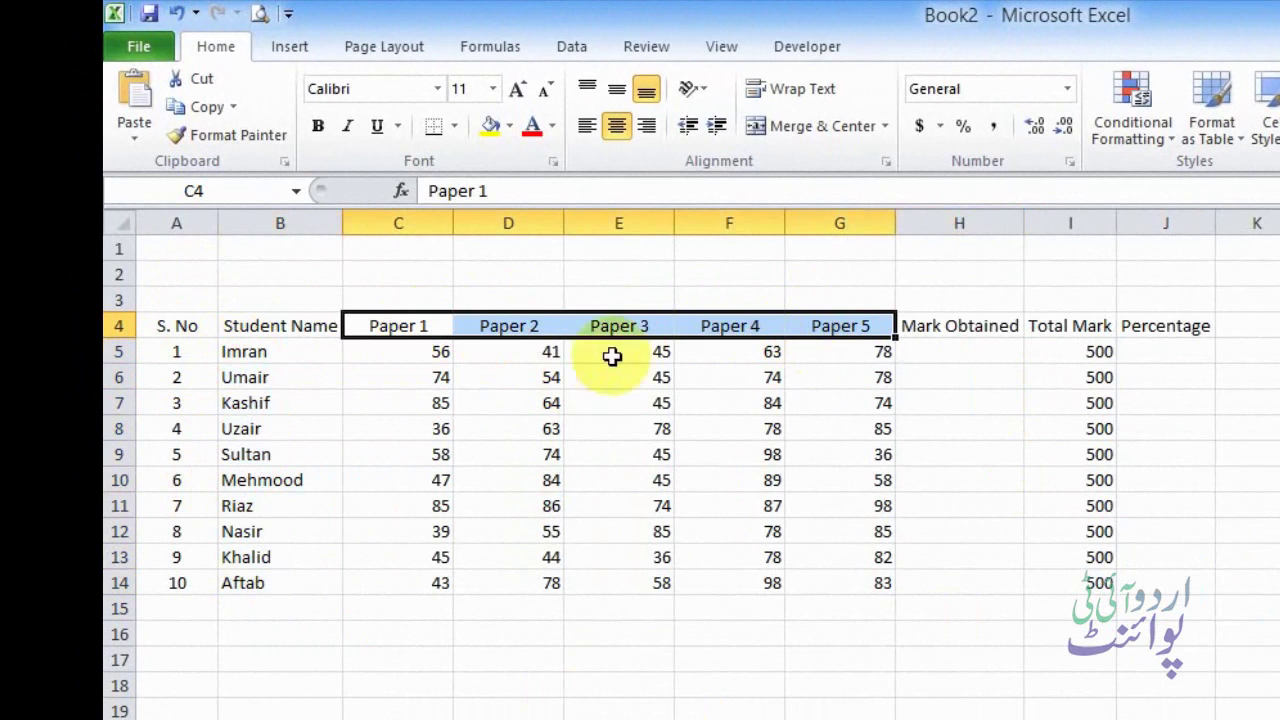
left_click_drag(437, 354, 858, 585)
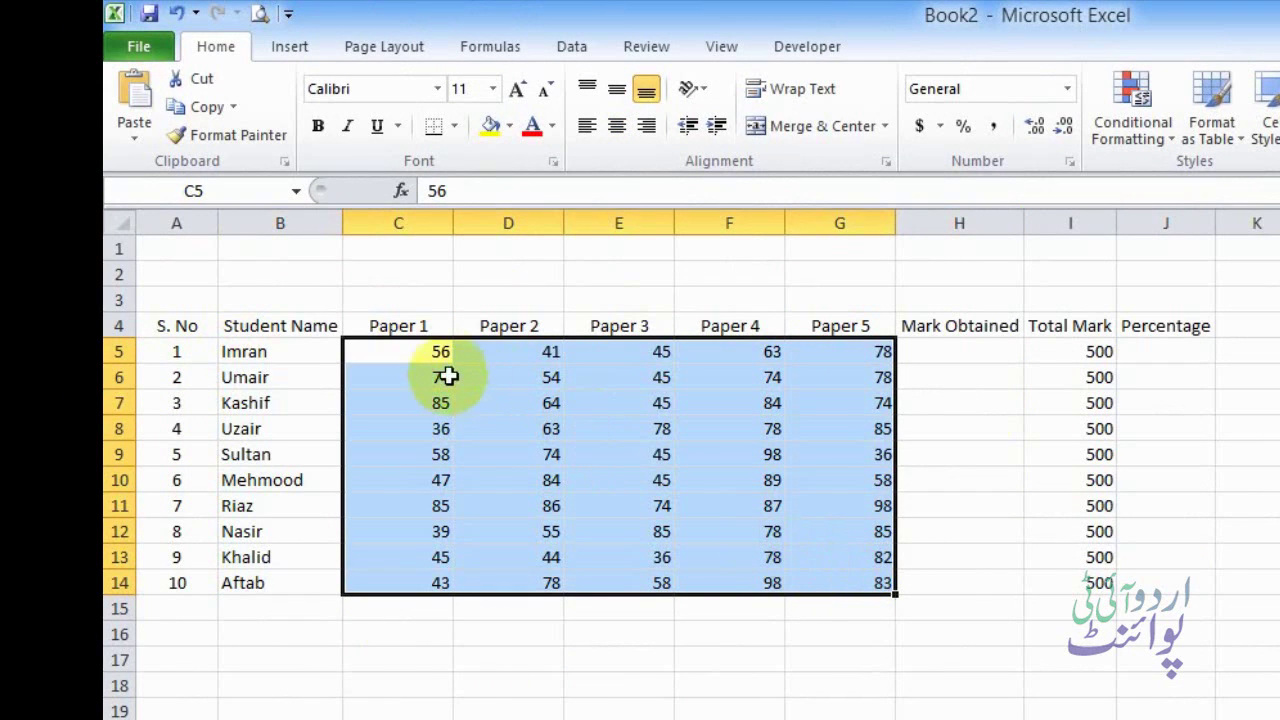
left_click(968, 354)
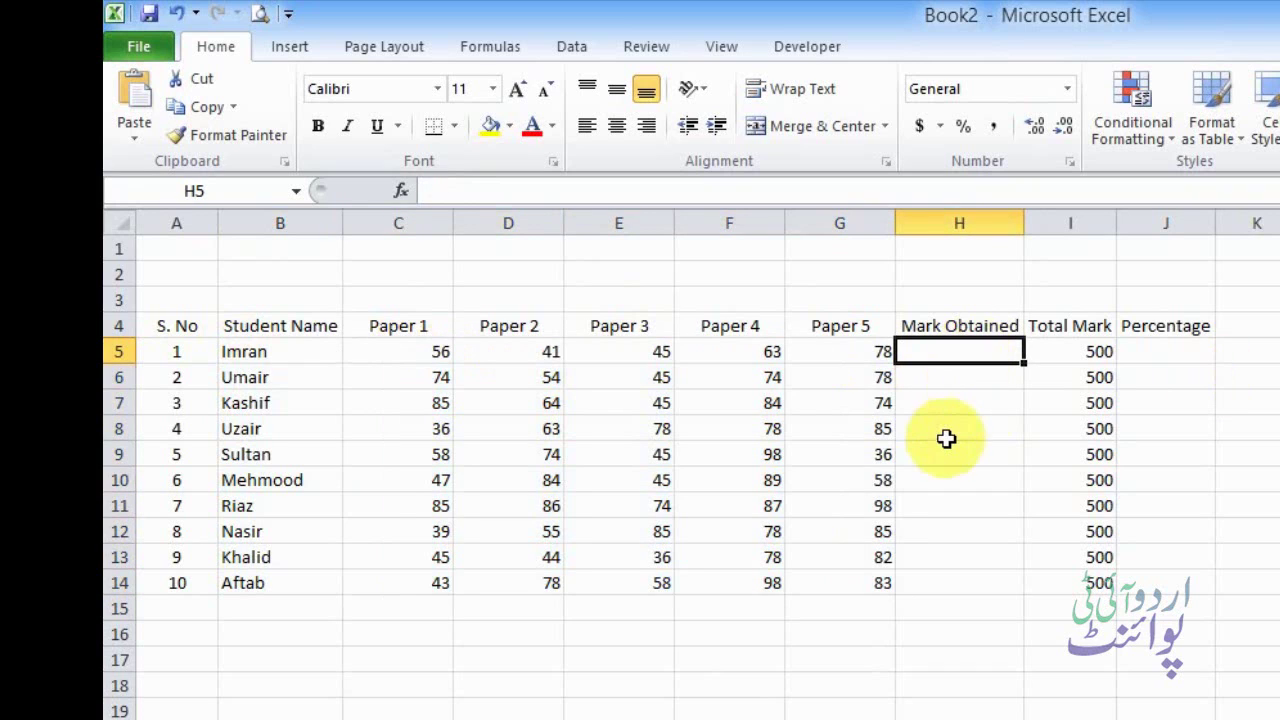
left_click_drag(406, 351, 880, 360)
left_click(987, 353)
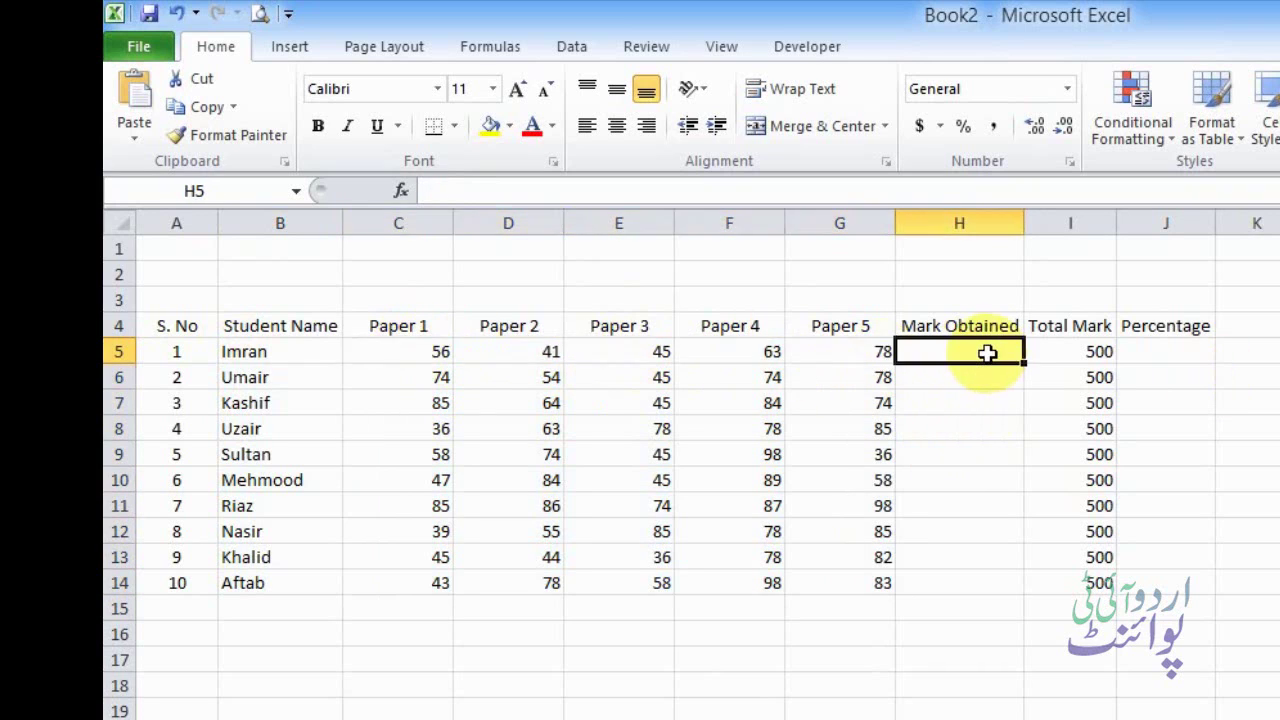
left_click(1176, 349)
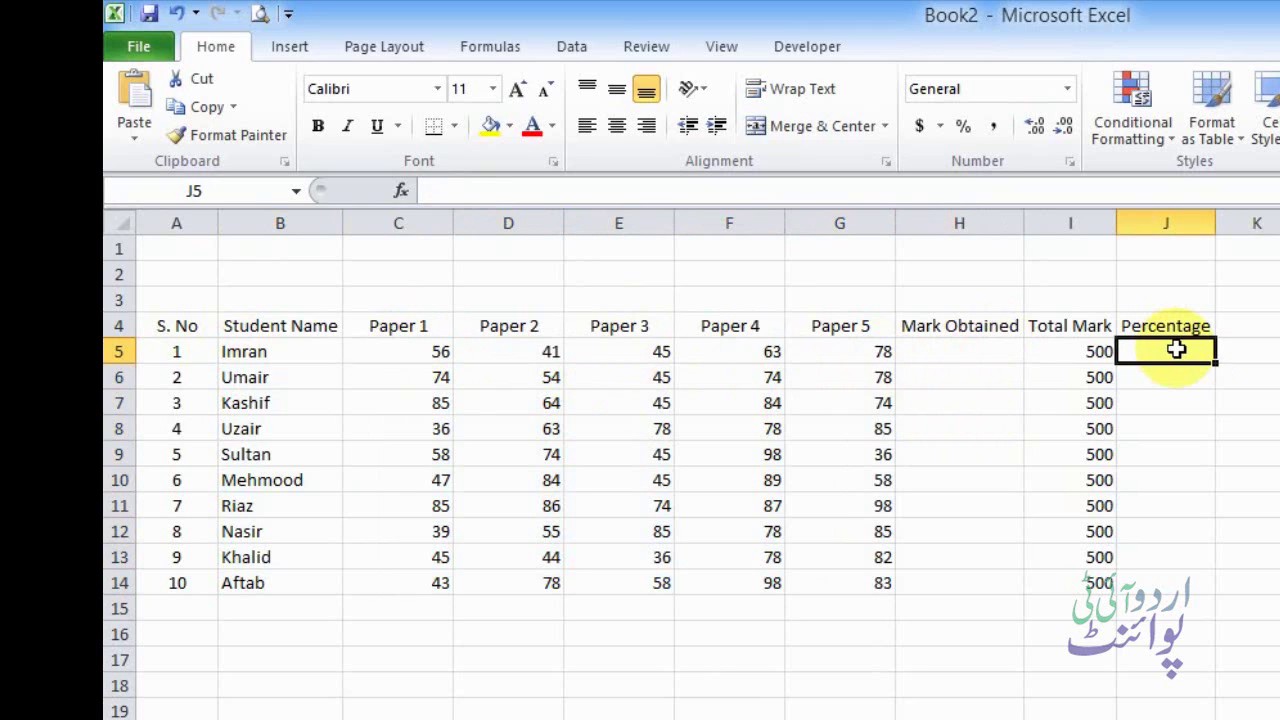
Step: Enter =C5+D5+E5+F5+G5 in H5 to calculate the first student's Mark Obtained from the five papers
left_click(954, 351)
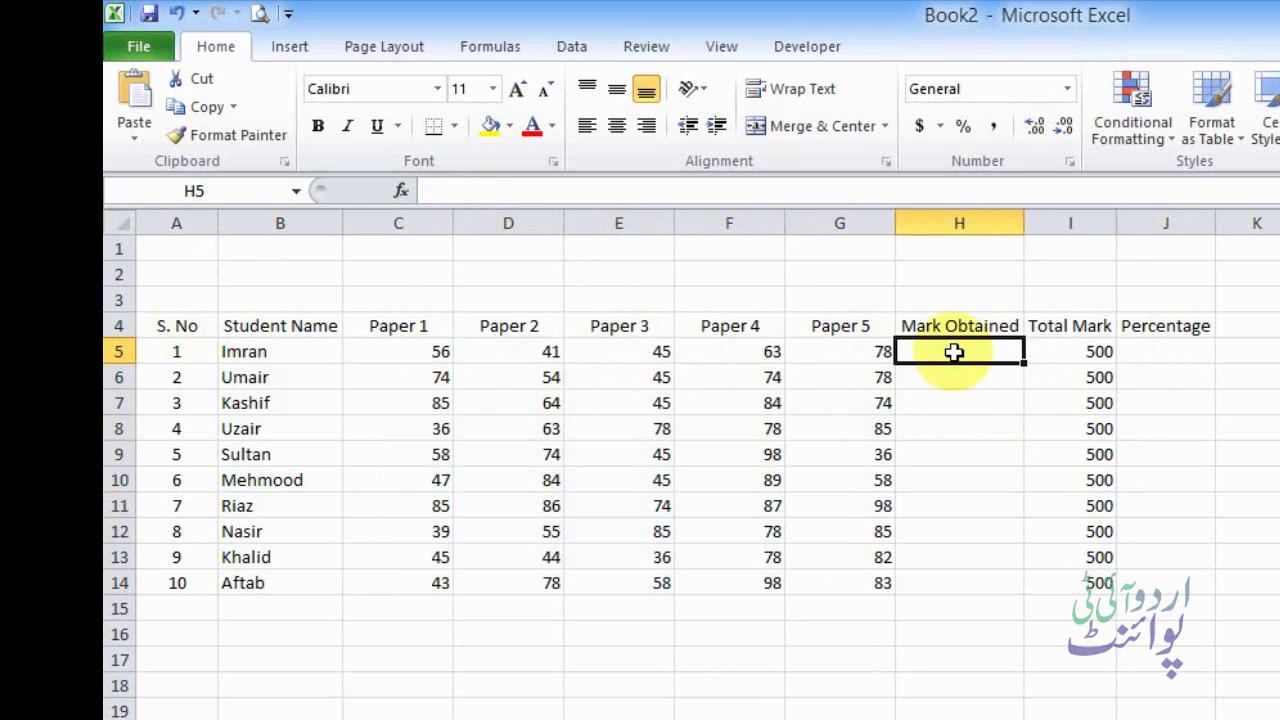
type("=")
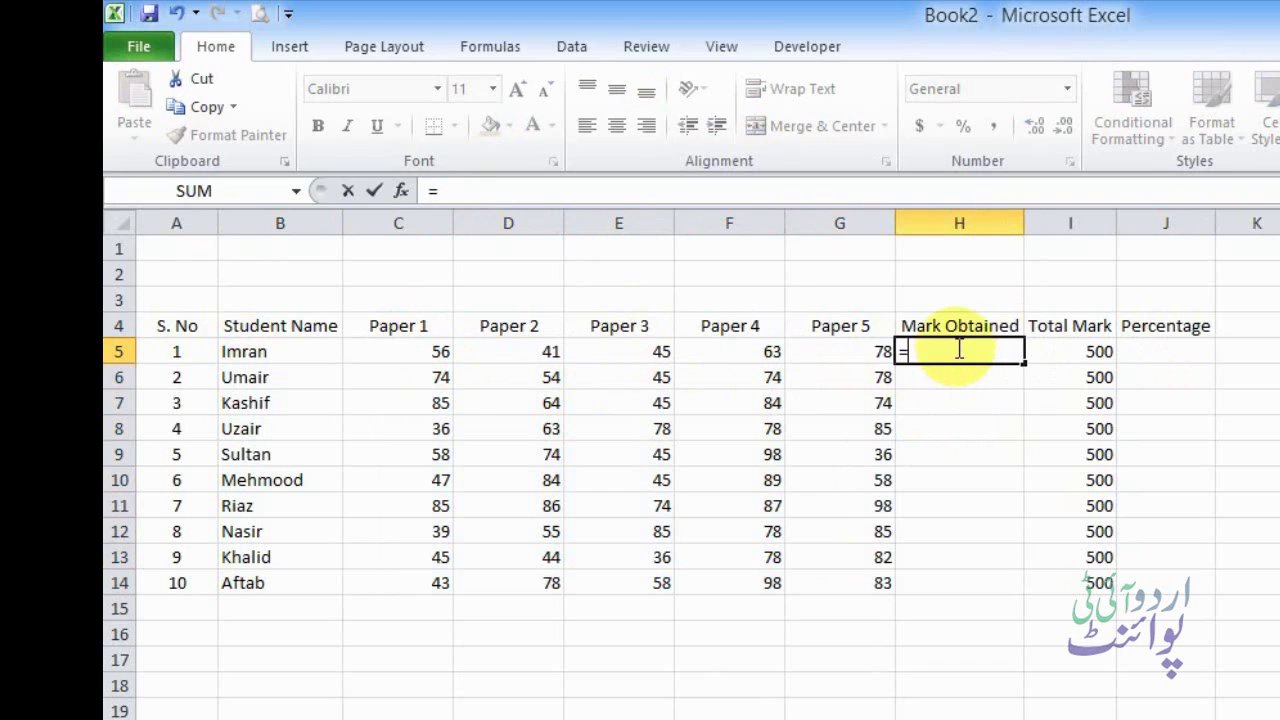
left_click(405, 351)
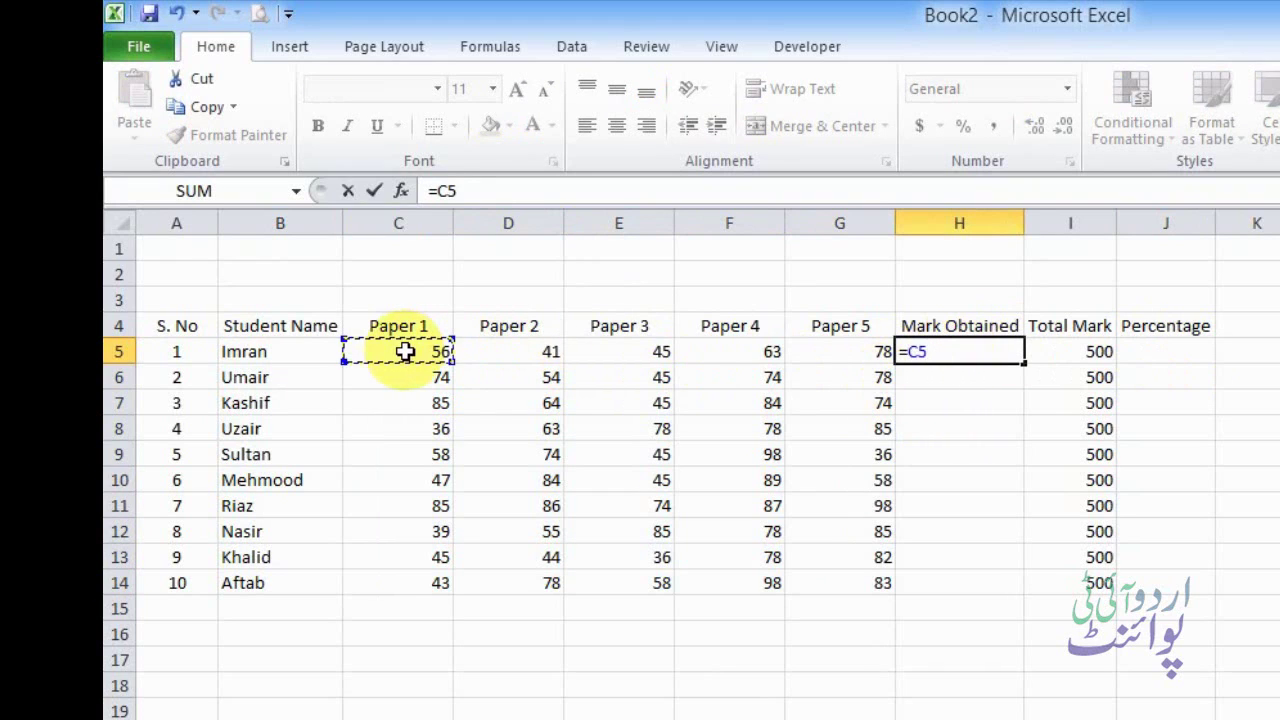
type("+")
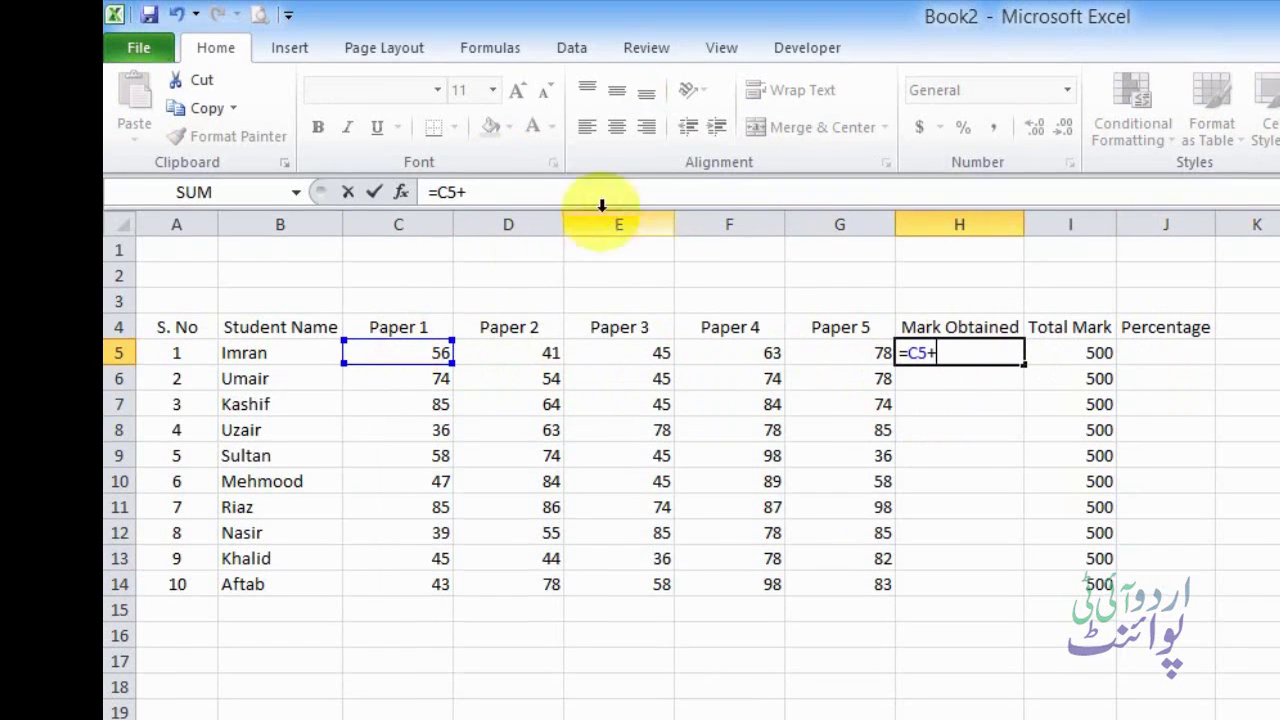
left_click(525, 352)
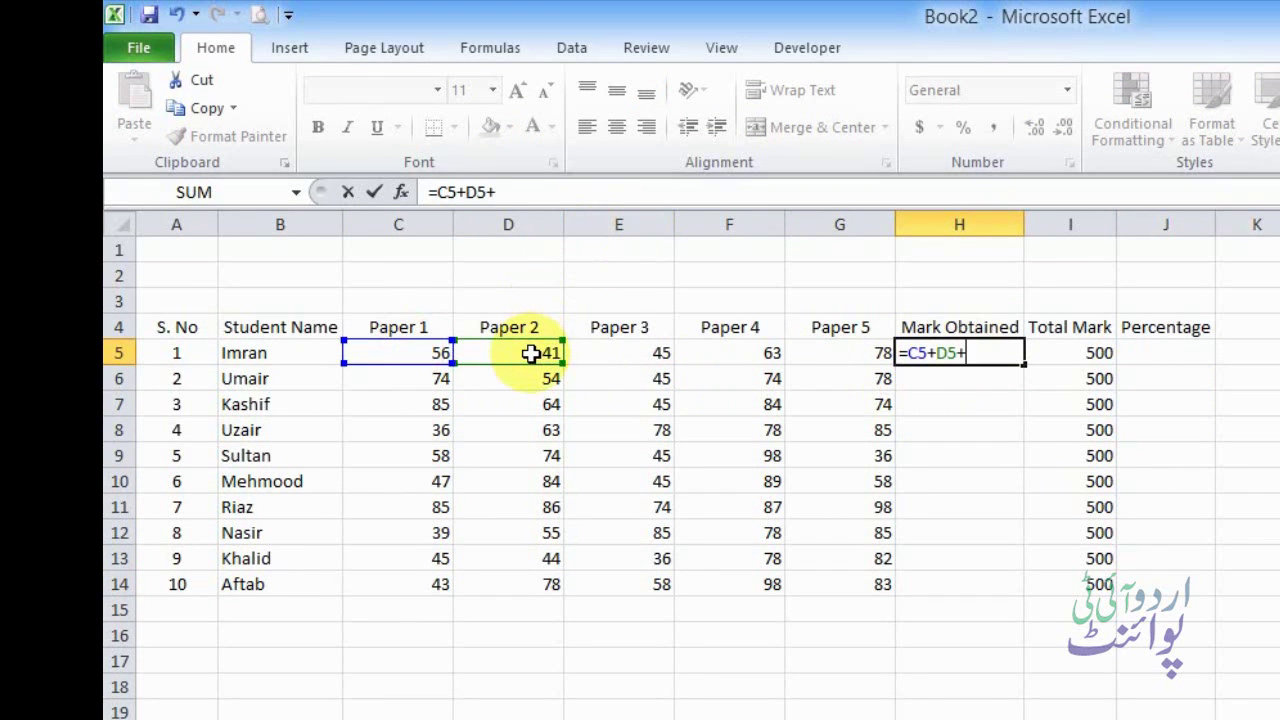
left_click(591, 352)
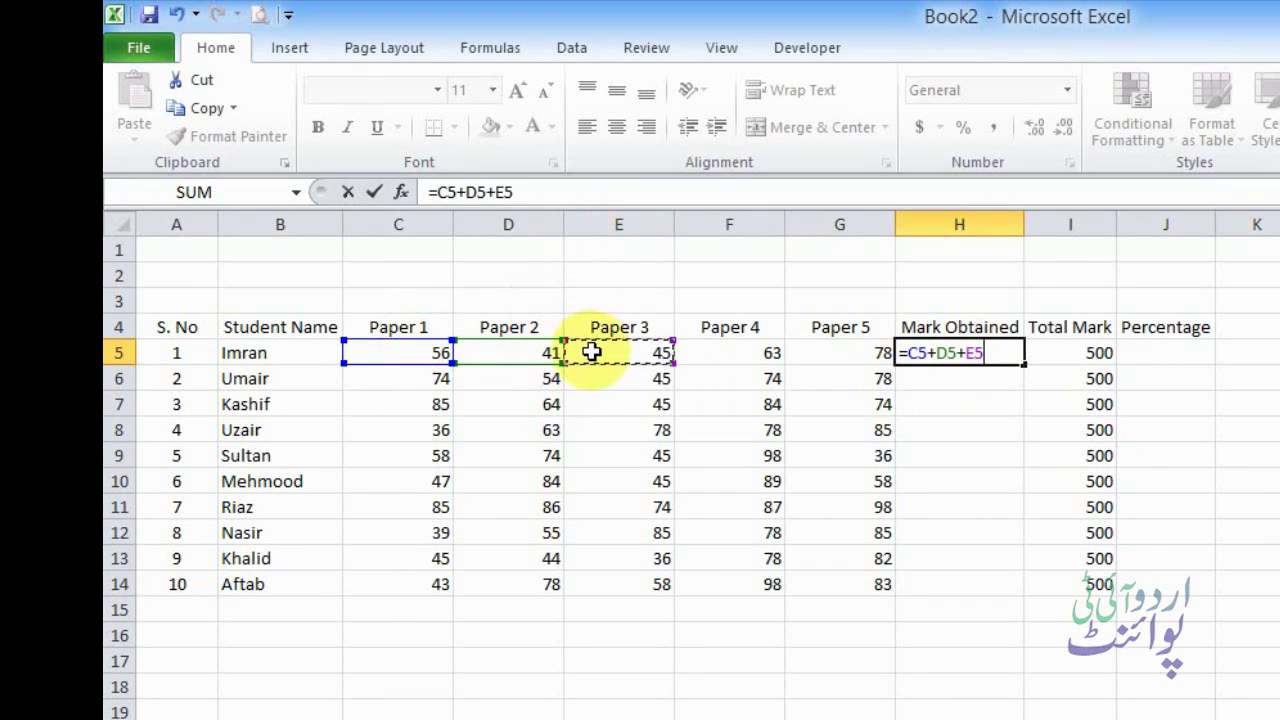
type("+")
left_click(697, 348)
type("+")
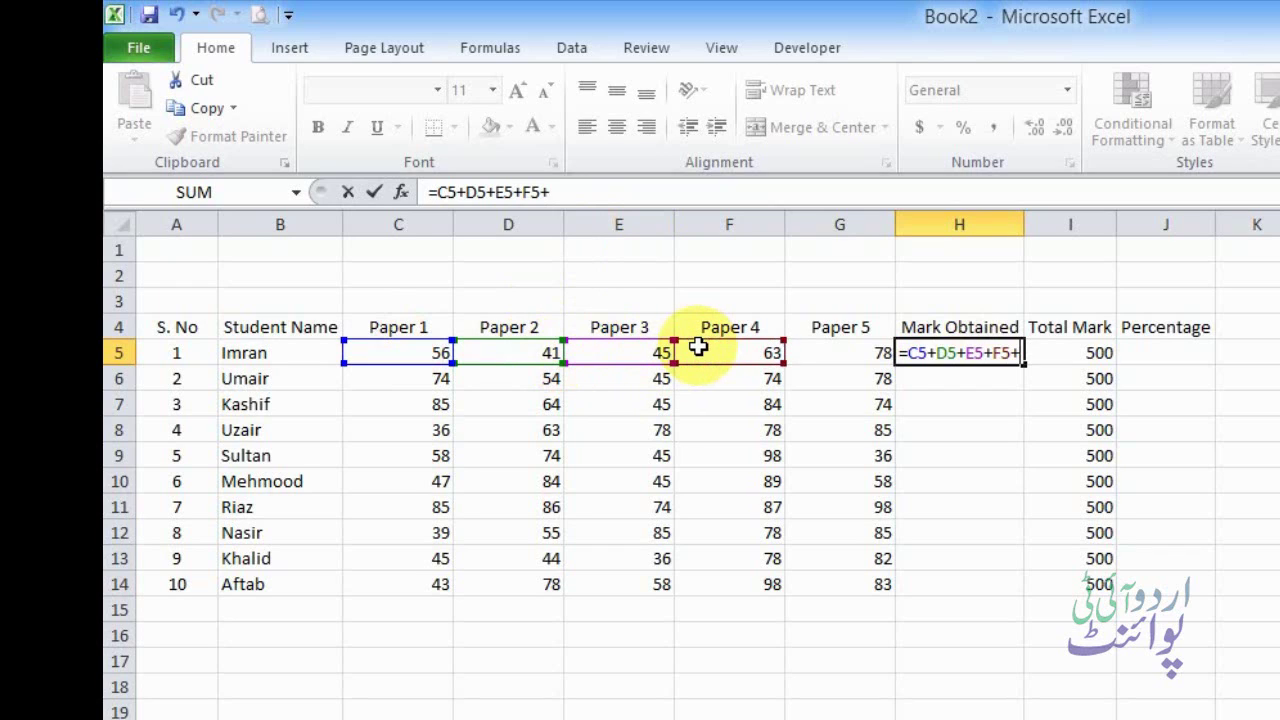
left_click(848, 354)
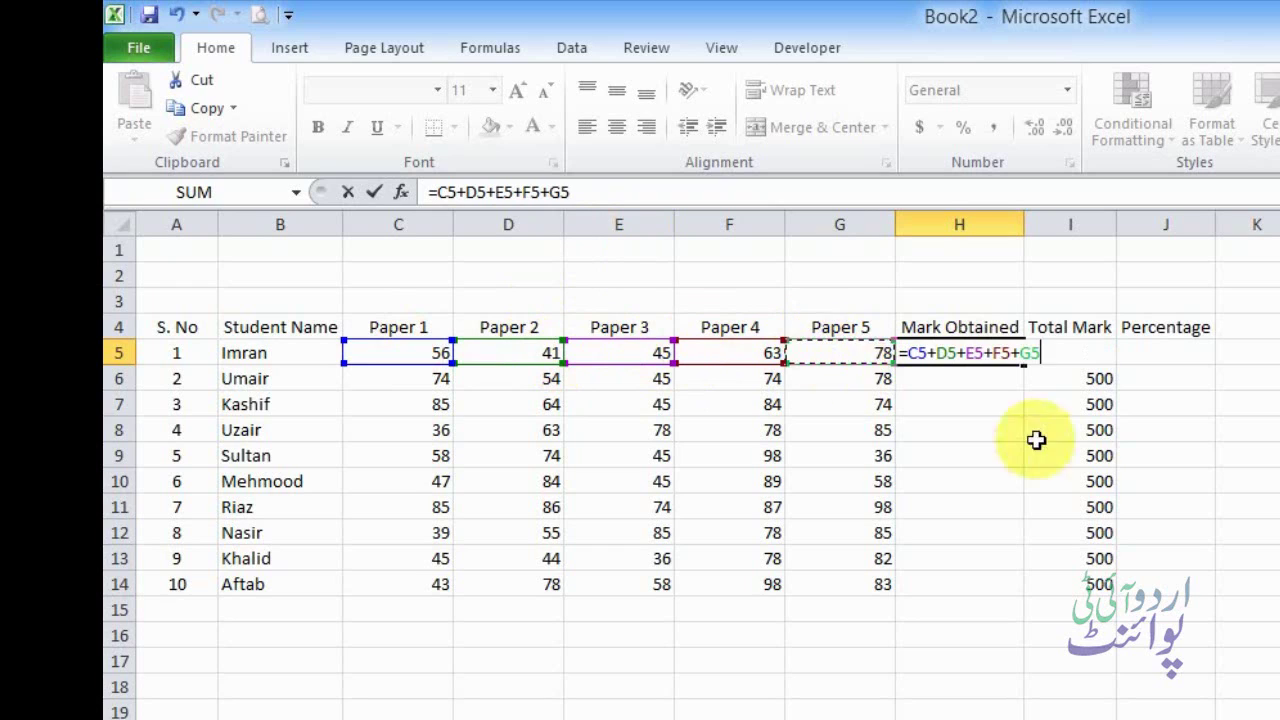
key("Return")
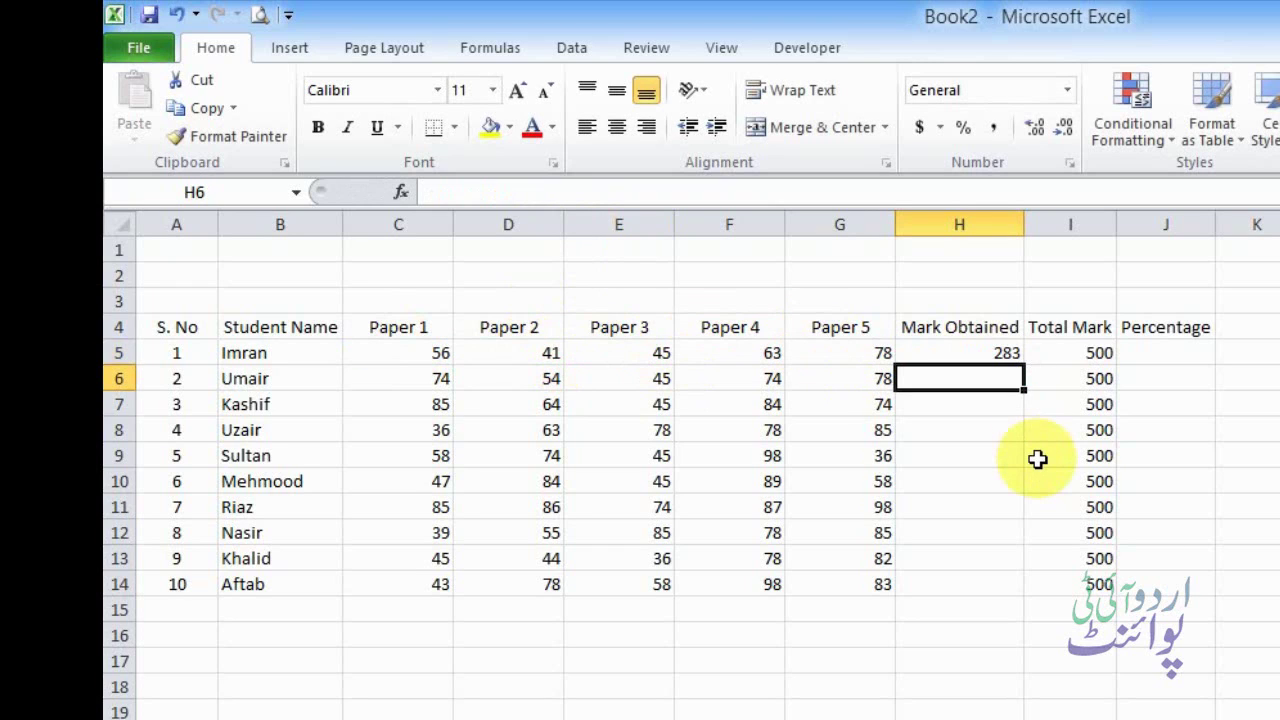
key("Up")
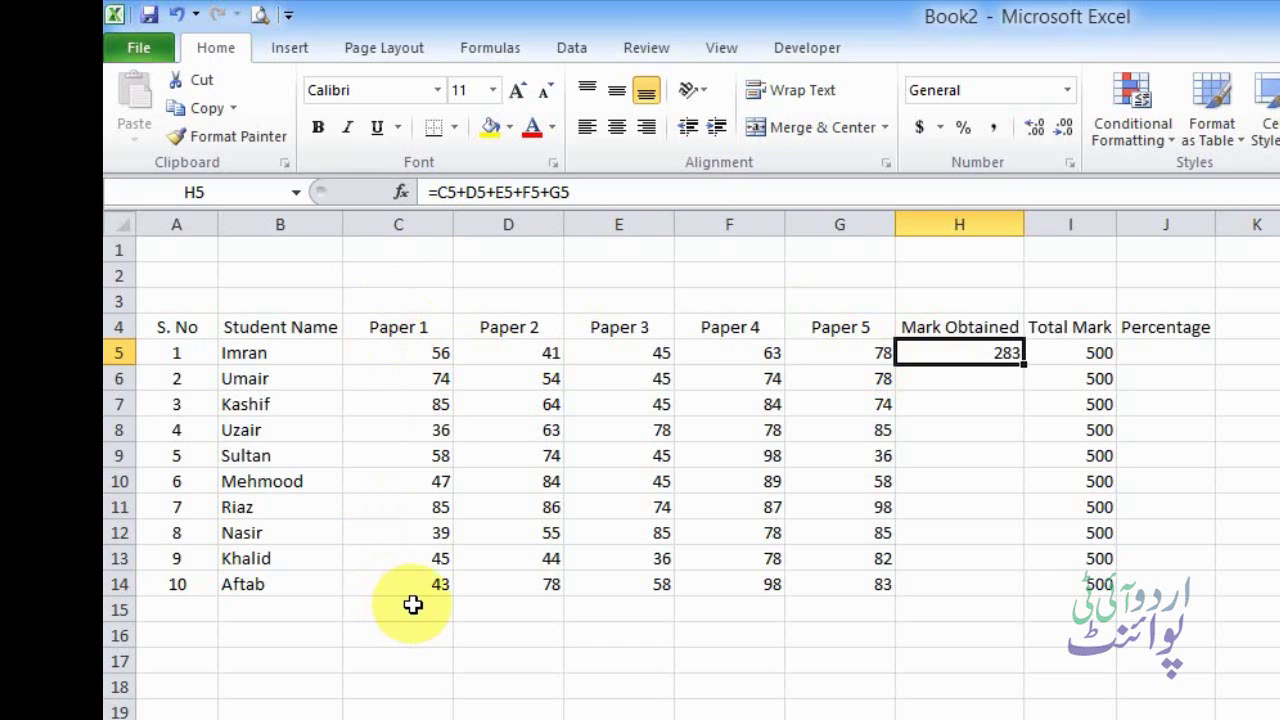
Step: Enter the label Total in B15 below the student names and right-align it
left_click(330, 610)
left_click(424, 612)
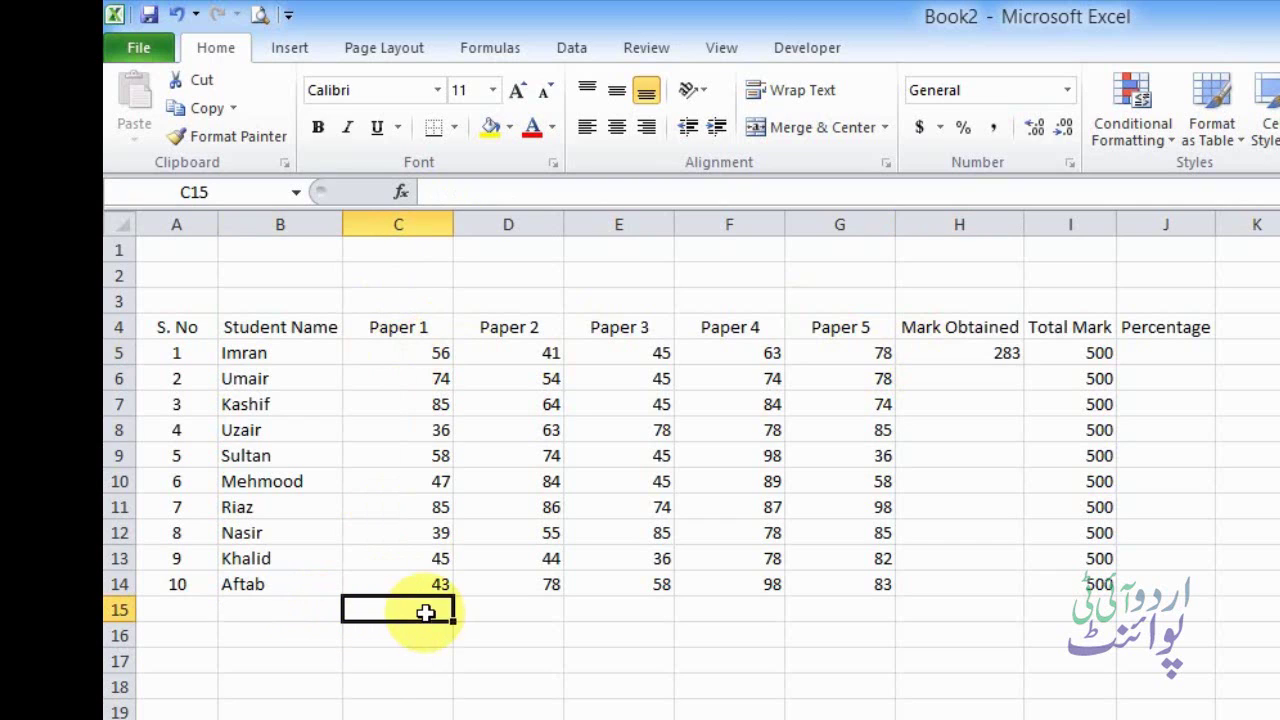
left_click(266, 612)
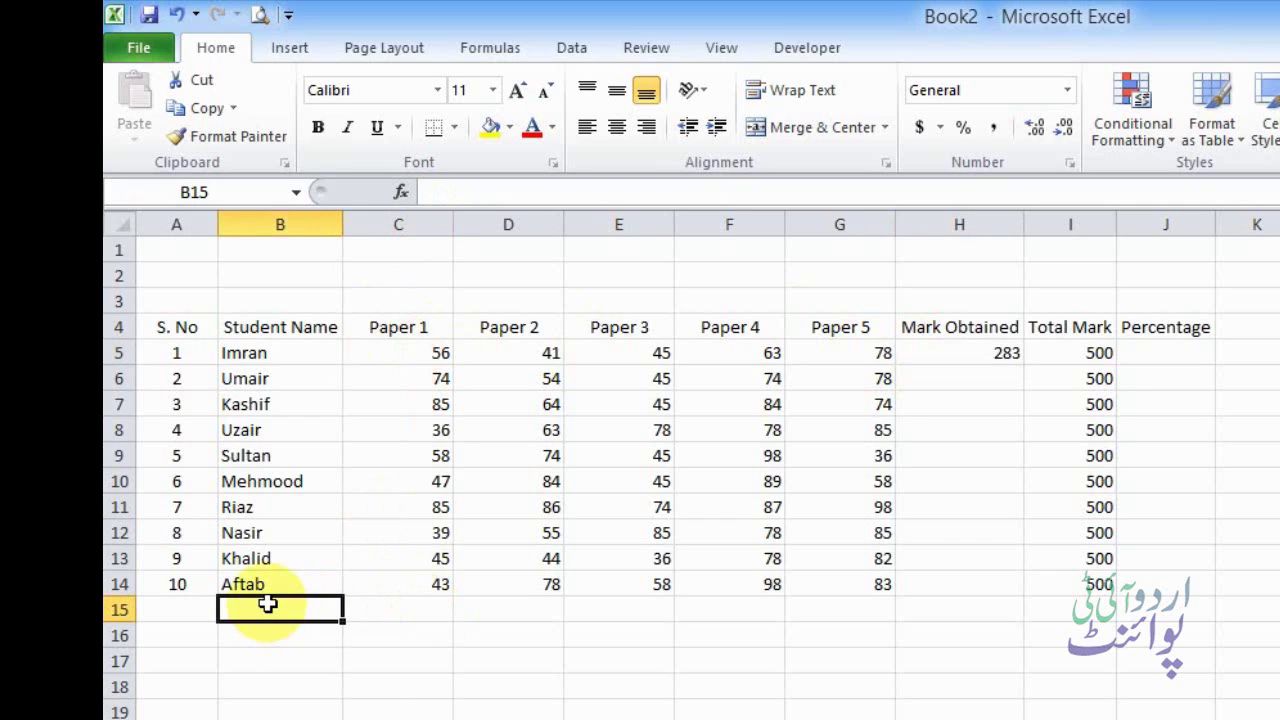
type("Total")
key("Tab")
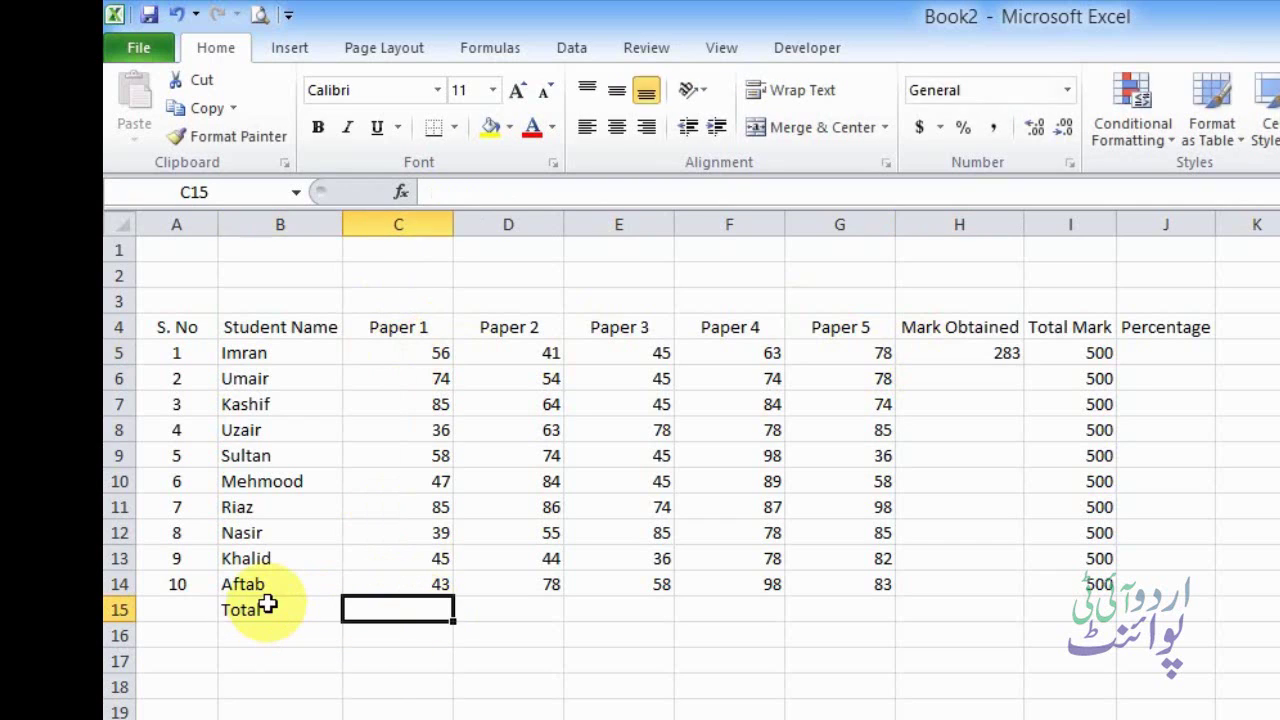
left_click(274, 611)
left_click(646, 127)
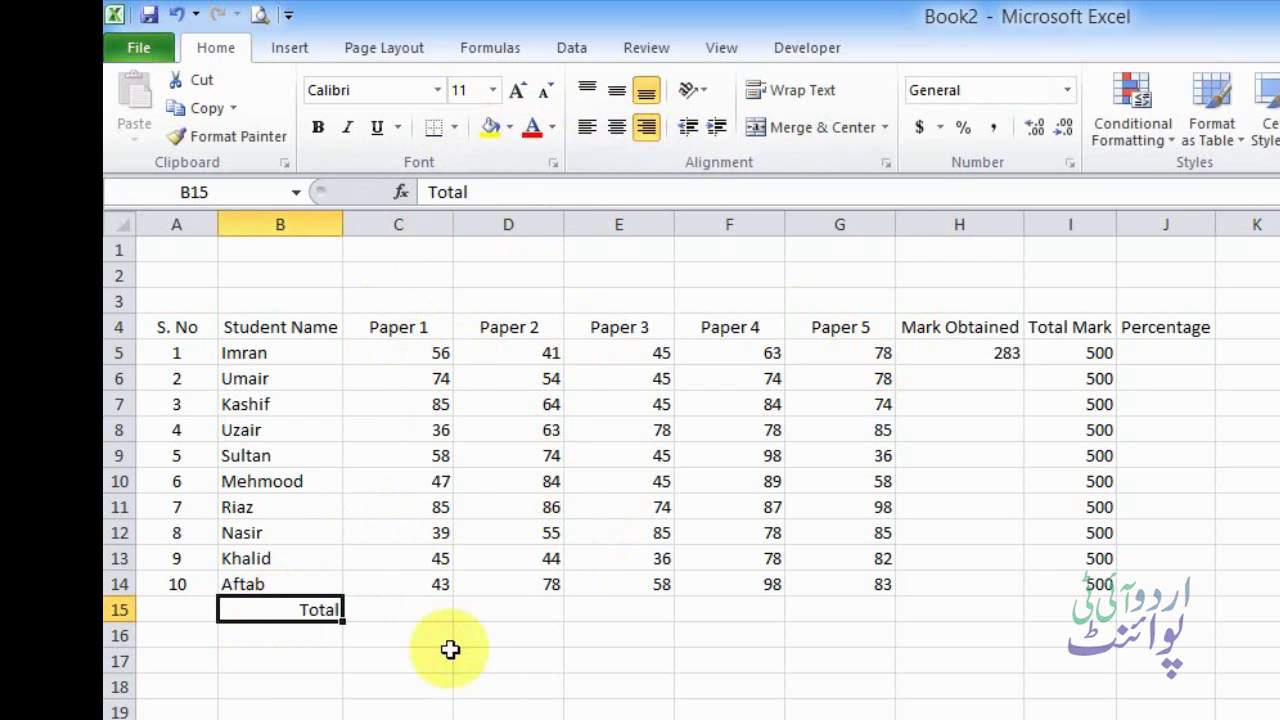
Step: Examine the empty Total cells C15:G15, the Paper 1 marks in column C and the first student's marks in C5:G5
left_click(420, 608)
left_click_drag(420, 608, 832, 594)
left_click(832, 611)
left_click(395, 610)
left_click(421, 330)
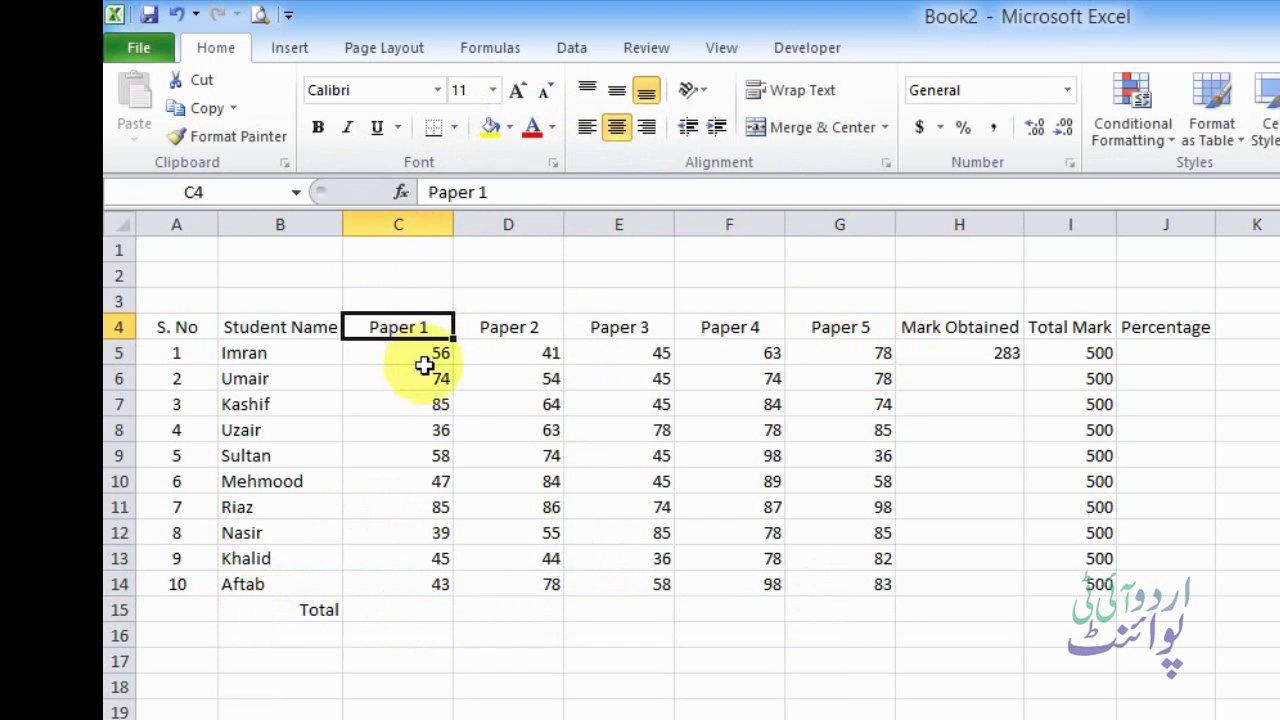
left_click_drag(420, 356, 420, 595)
left_click(420, 610)
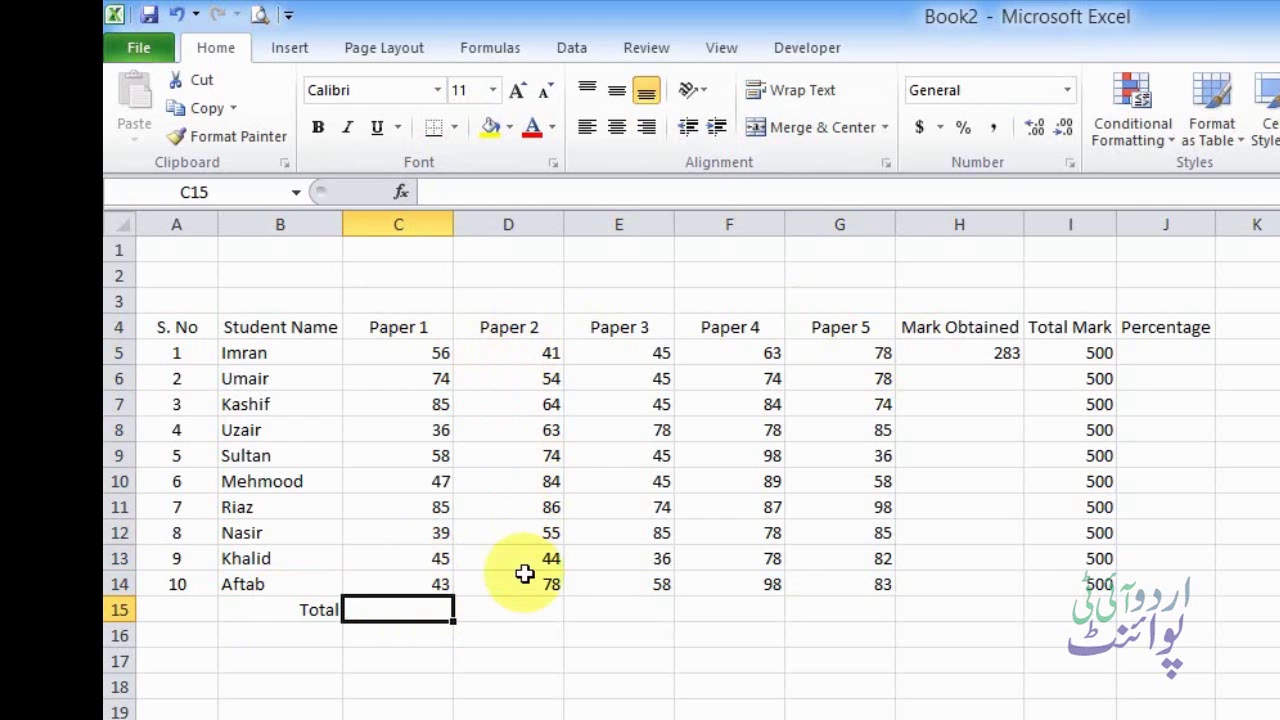
left_click(277, 352)
left_click(448, 353)
left_click_drag(460, 353, 860, 355)
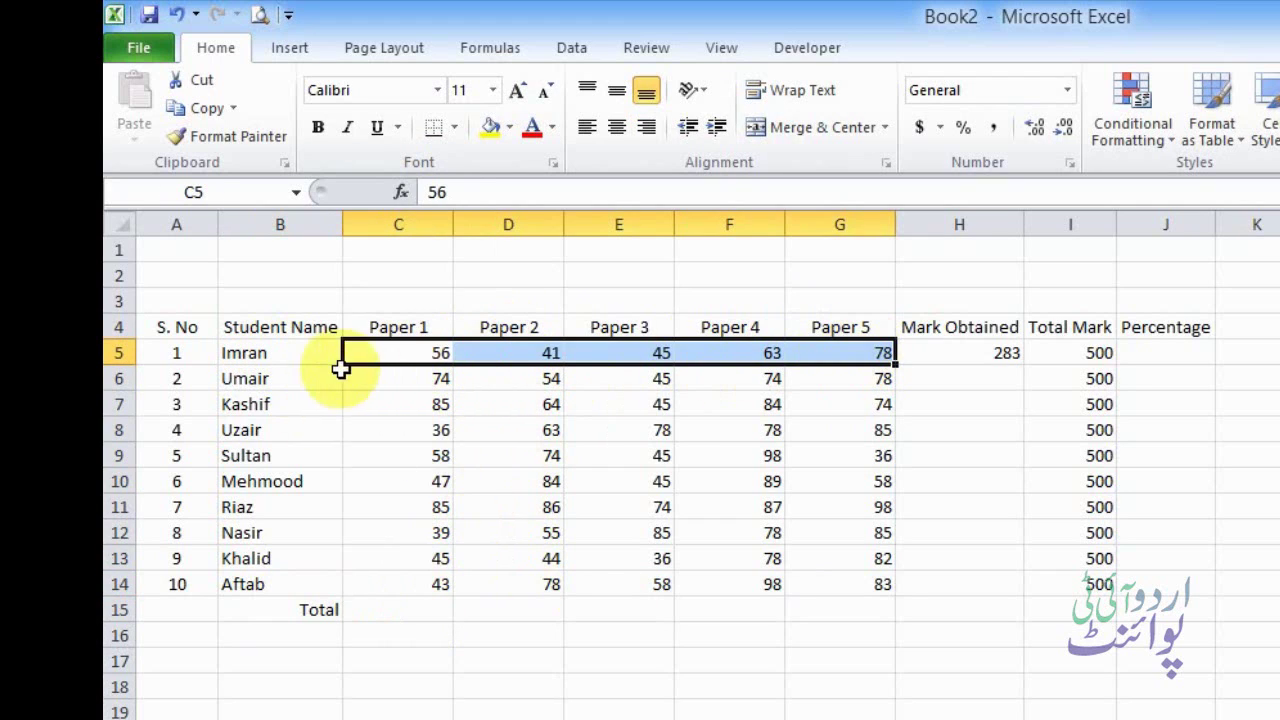
Step: Replace the Mark Obtained formula in H5 with an AutoSum of the first student's five papers, =SUM(C5:G5)
left_click(960, 353)
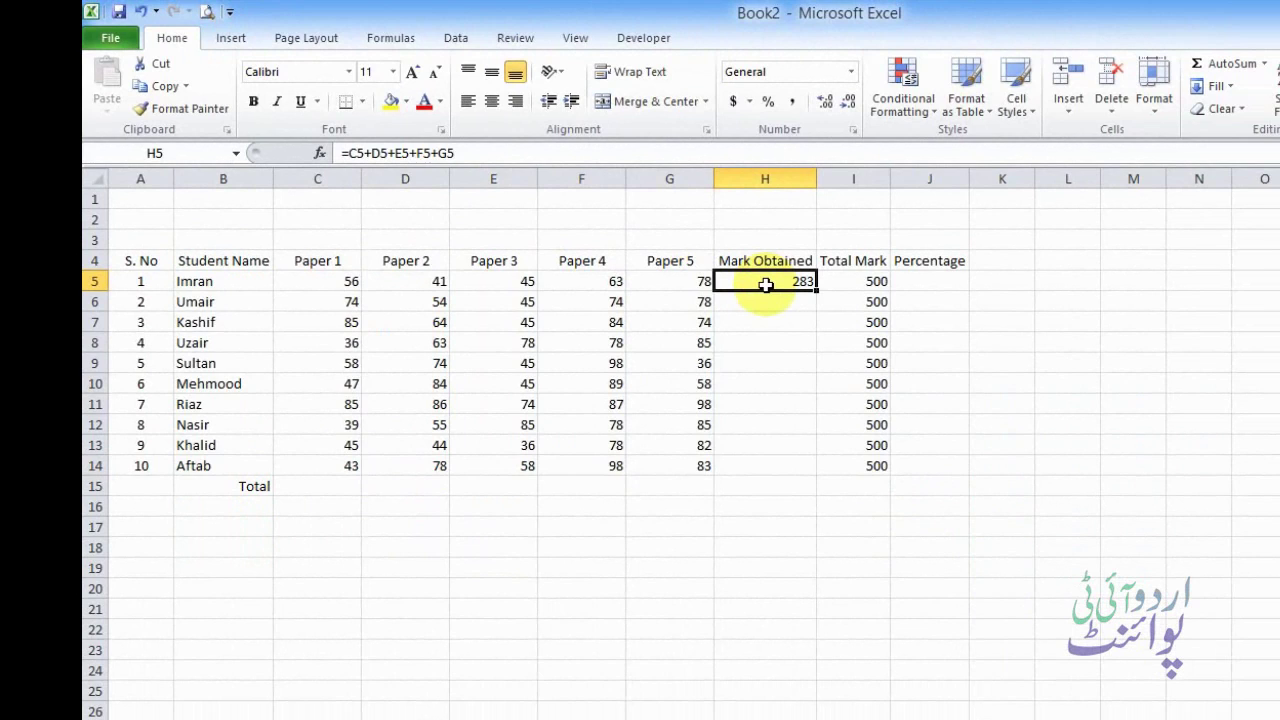
left_click(1230, 64)
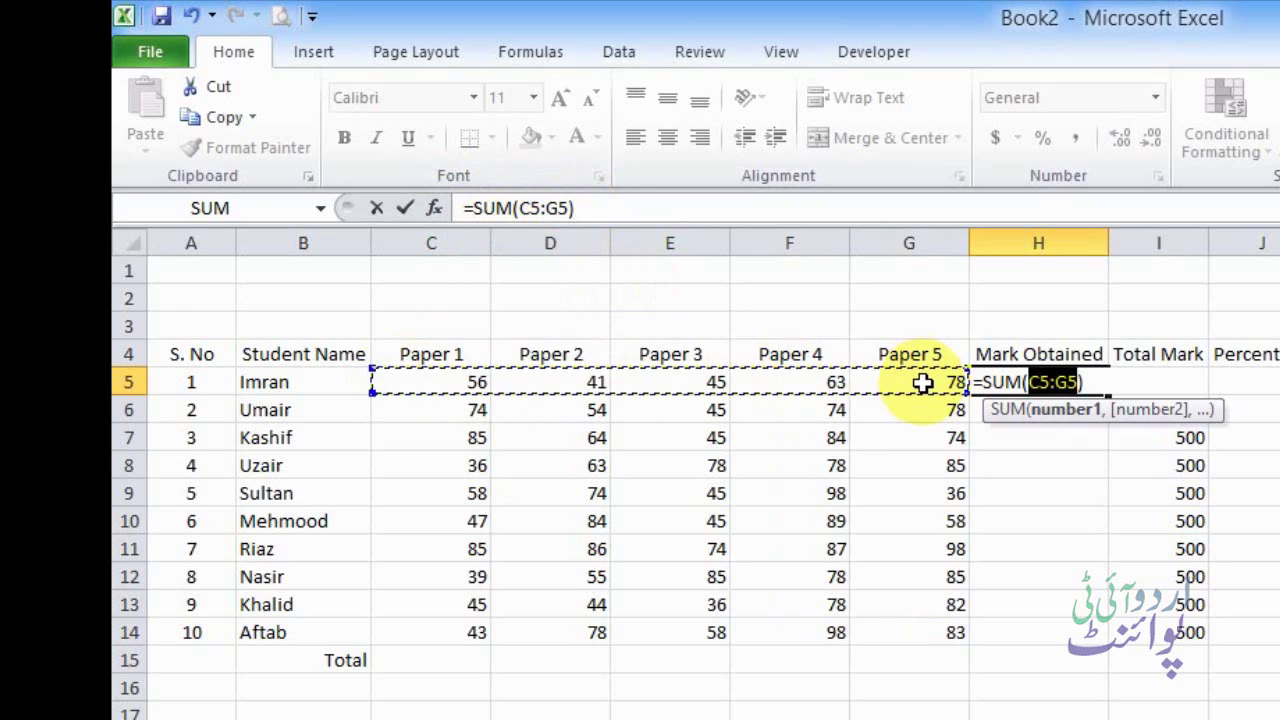
key("Return")
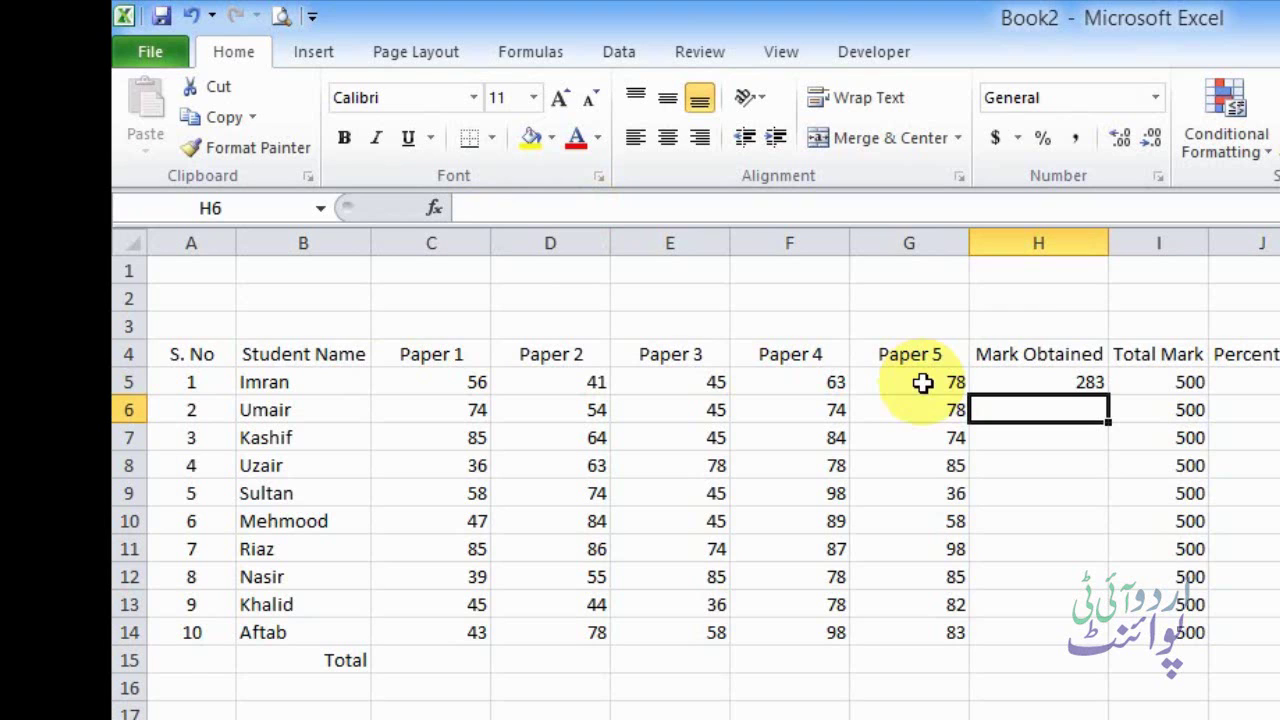
Step: Copy the Mark Obtained formula from H5 and paste it into H6:H14 for the remaining students
left_click(1046, 381)
right_click(1050, 390)
left_click(1100, 431)
left_click_drag(1011, 417, 1034, 632)
right_click(1021, 512)
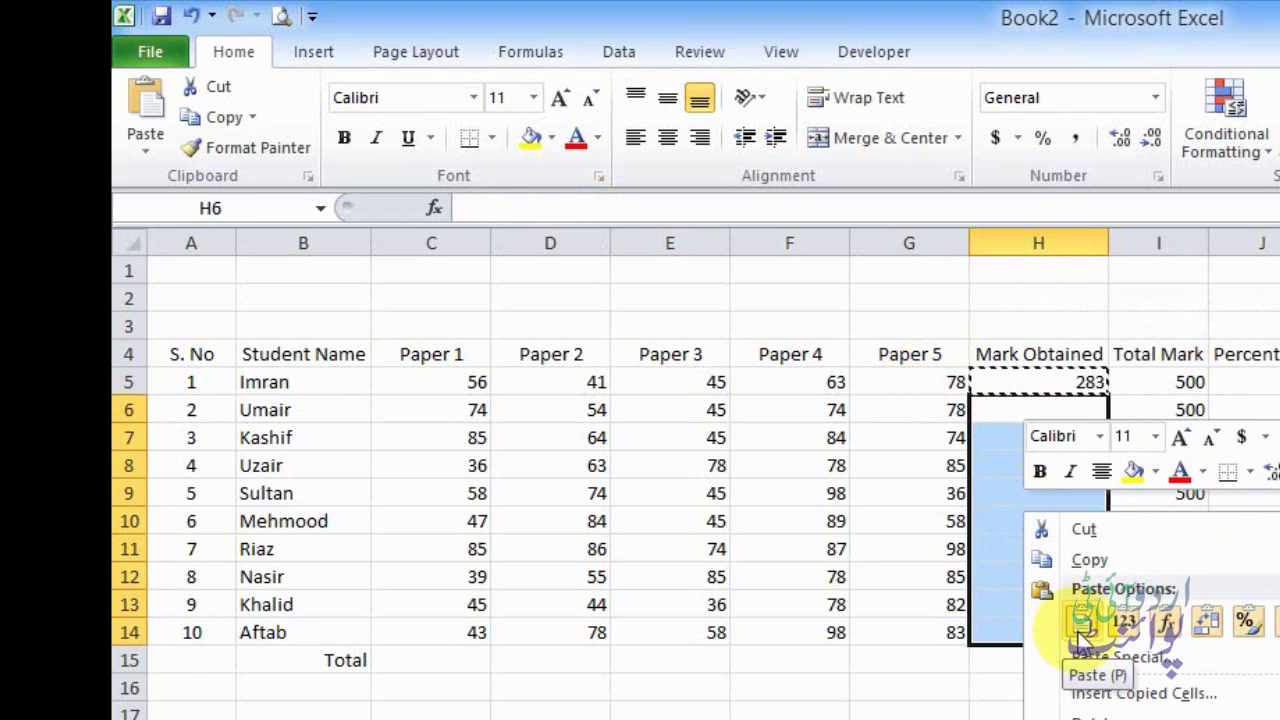
left_click(1063, 617)
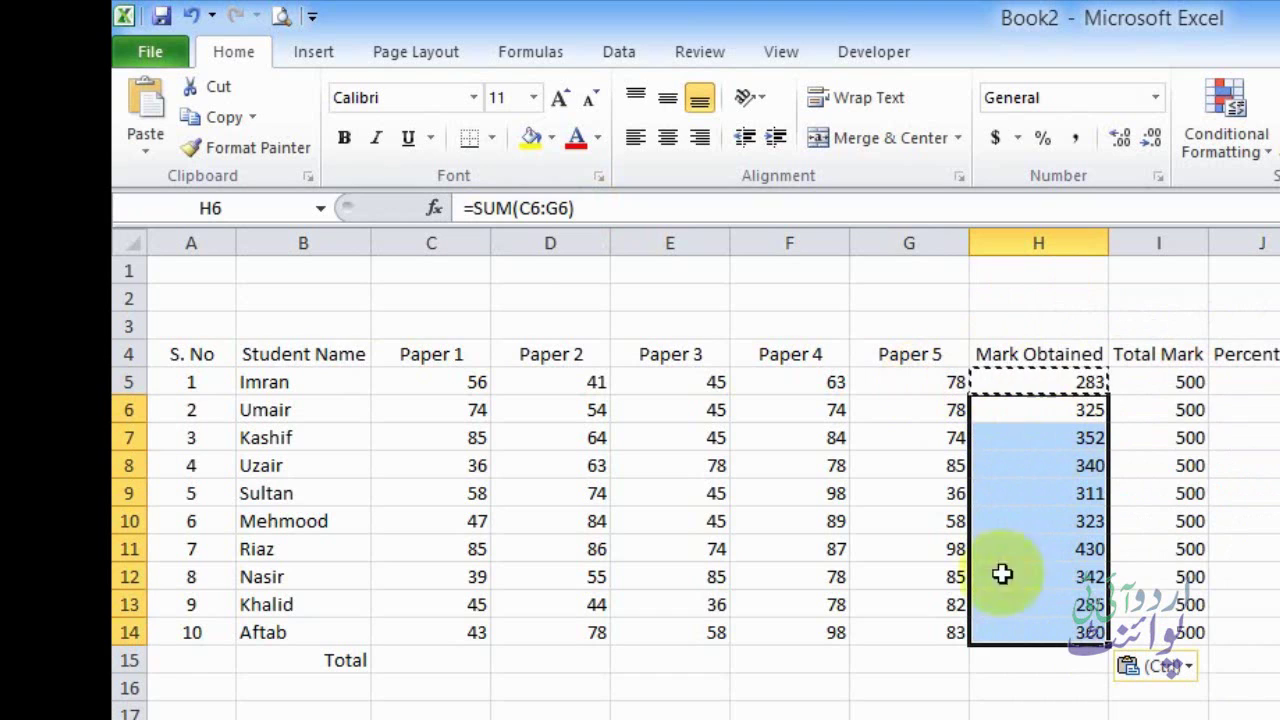
Step: Enter =SUM(C5:C14) in C15 to total the Paper 1 marks of all students
left_click(468, 655)
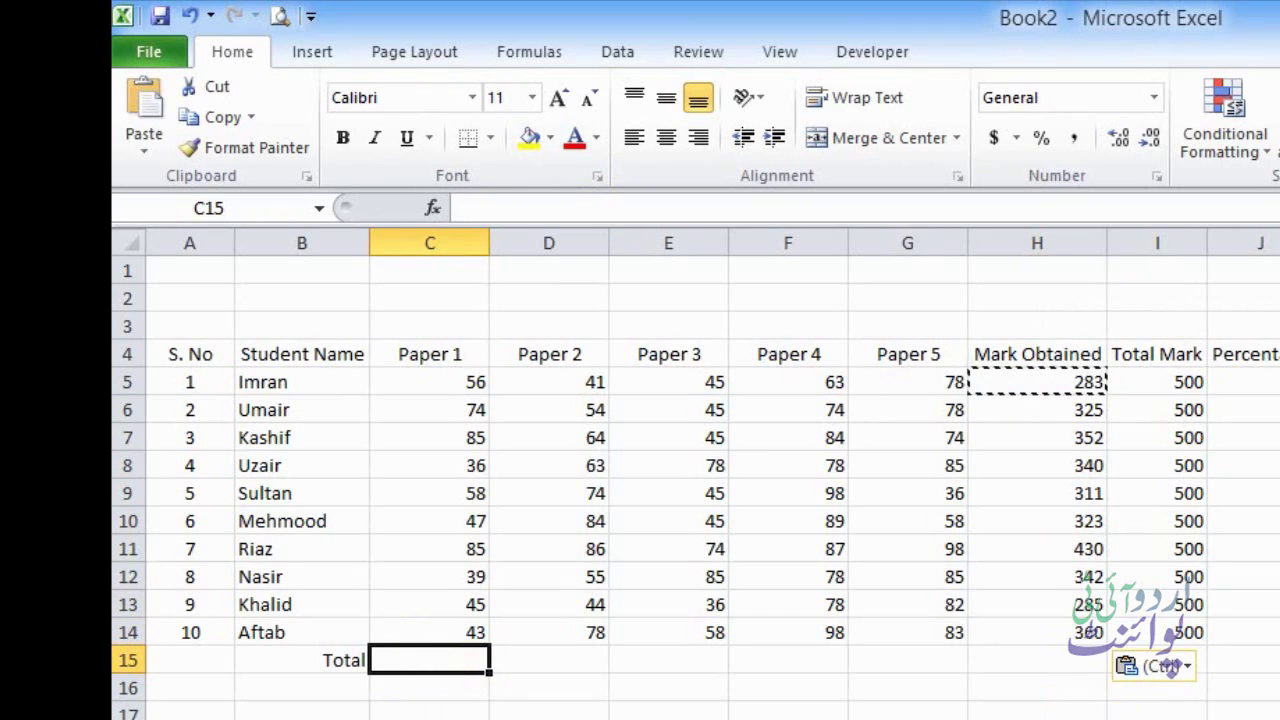
type("=sum")
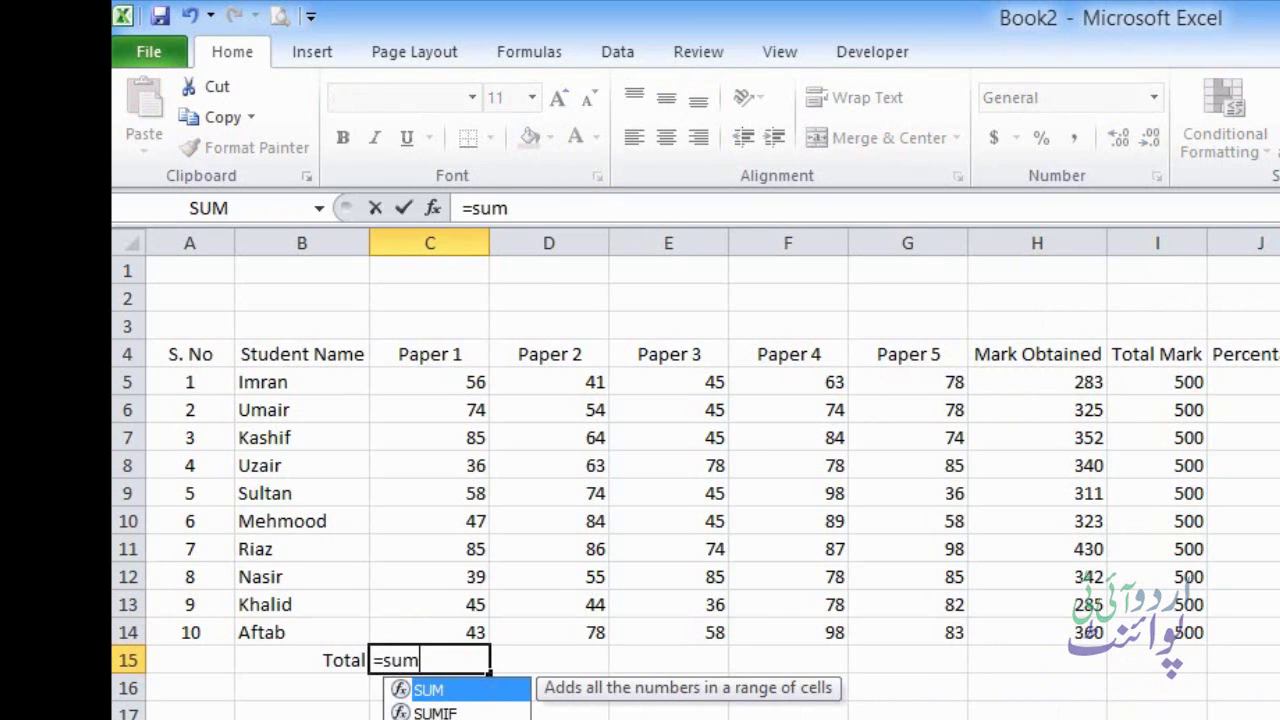
type("(")
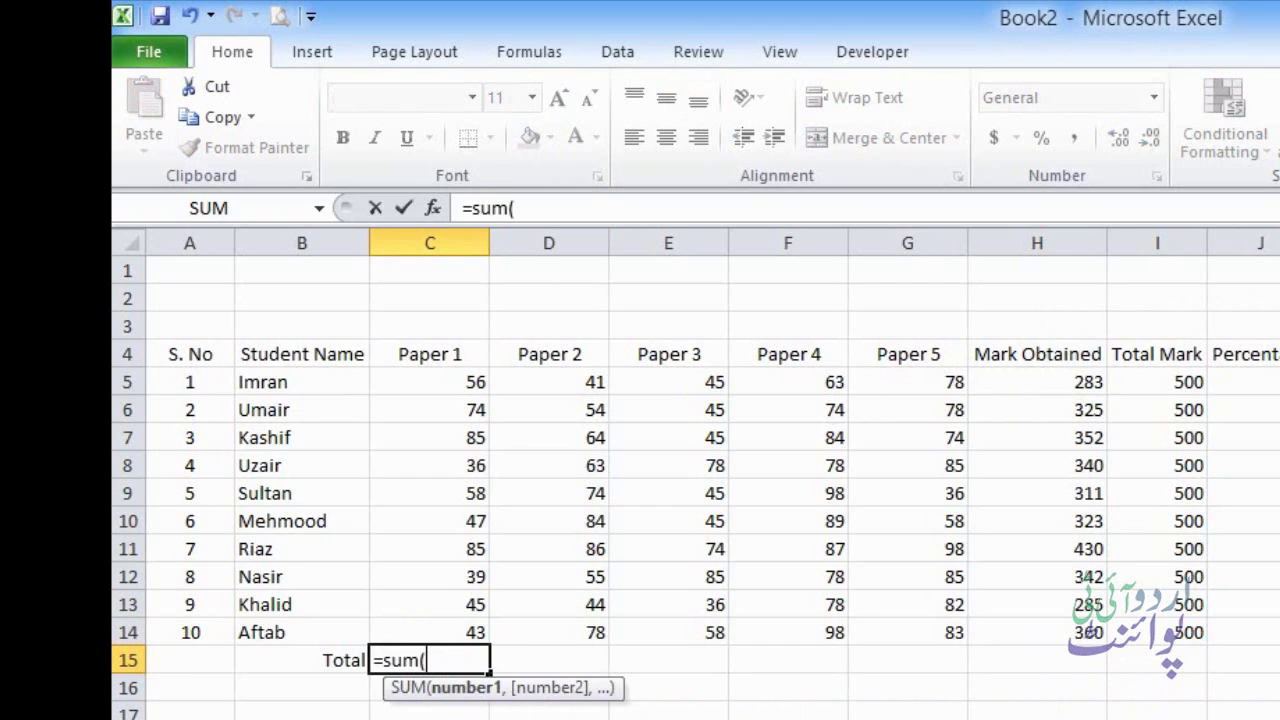
left_click_drag(446, 381, 417, 621)
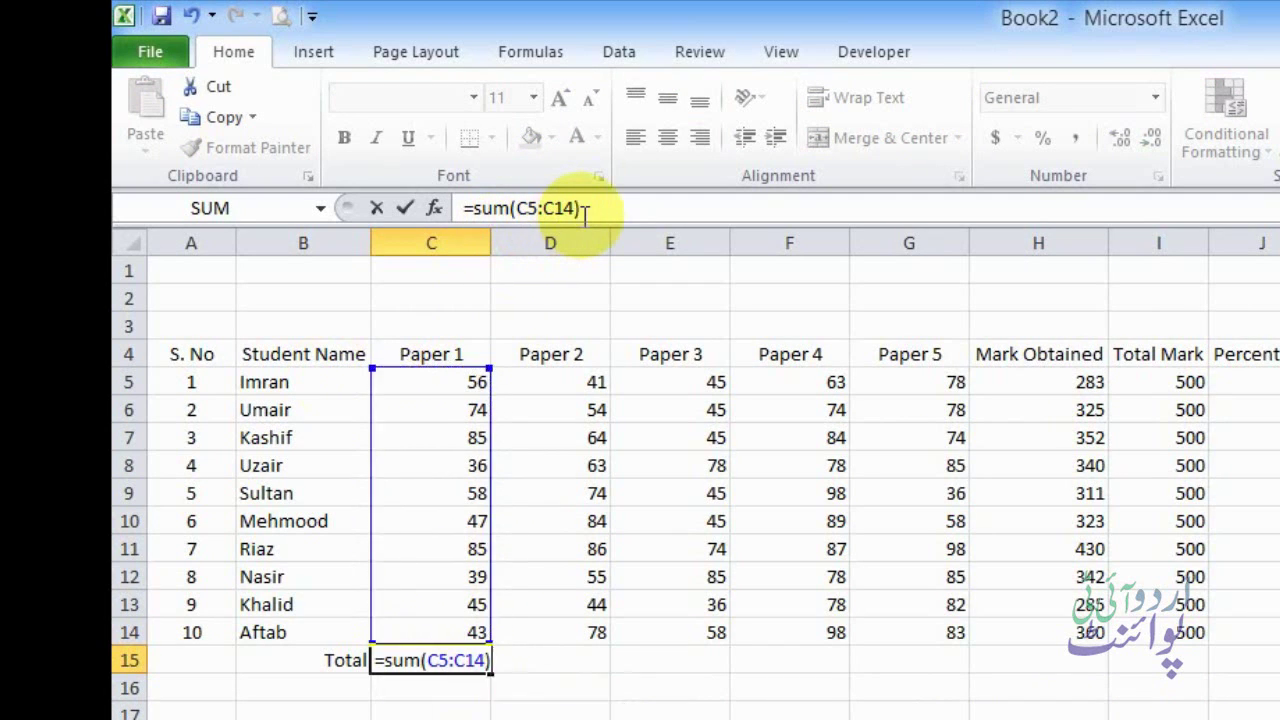
key("Return")
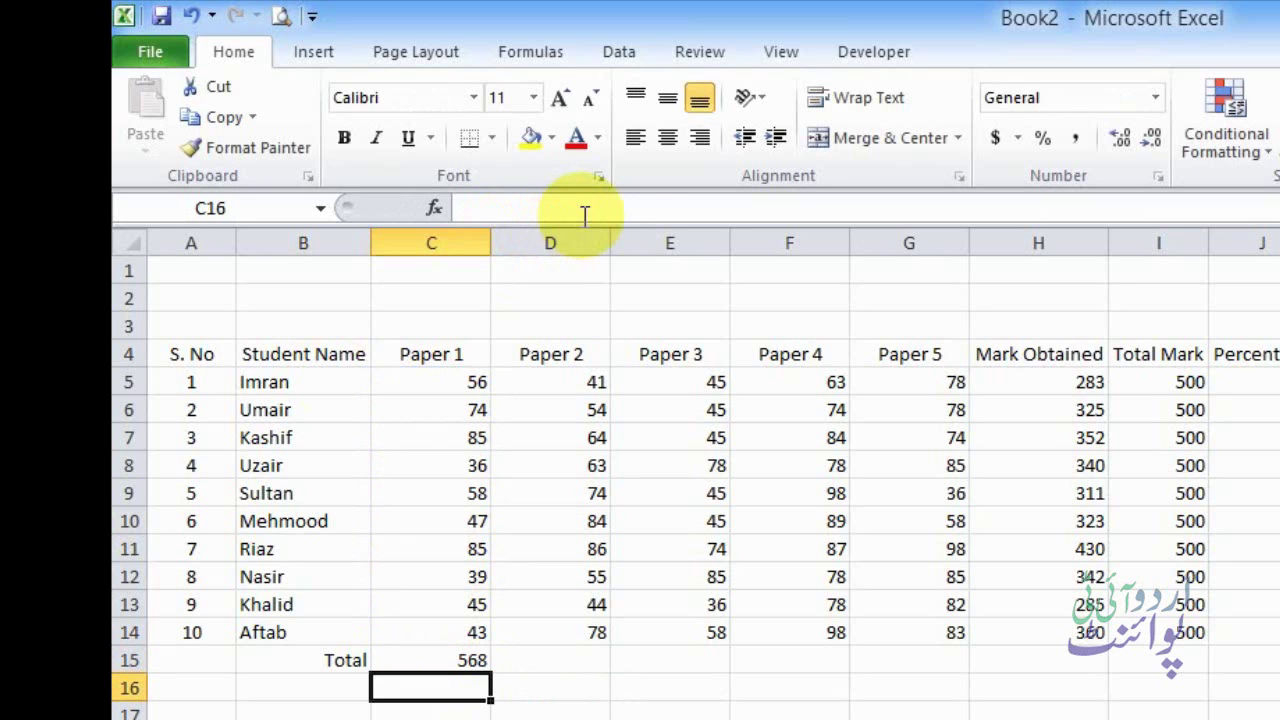
Step: Copy the Paper 1 total formula from C15 and paste it into D15:G15 for the other papers
key("Up")
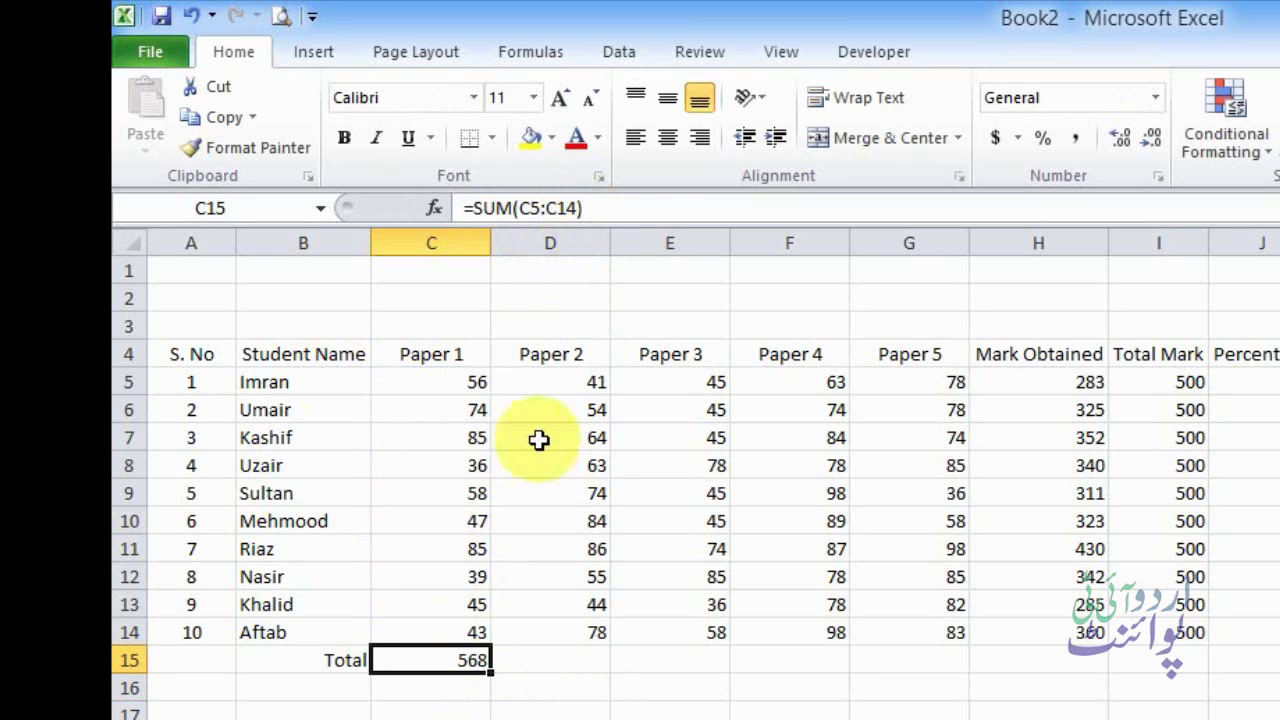
right_click(447, 658)
left_click(487, 706)
left_click_drag(540, 662, 925, 666)
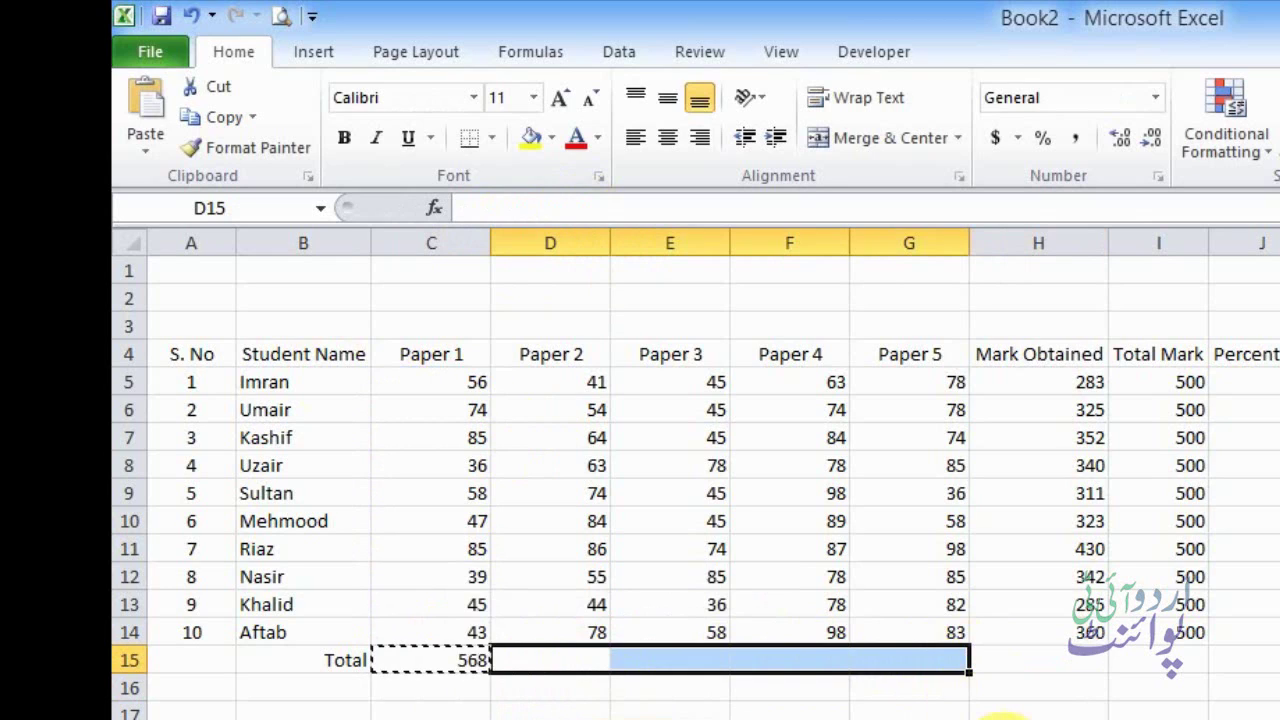
key("ctrl+v")
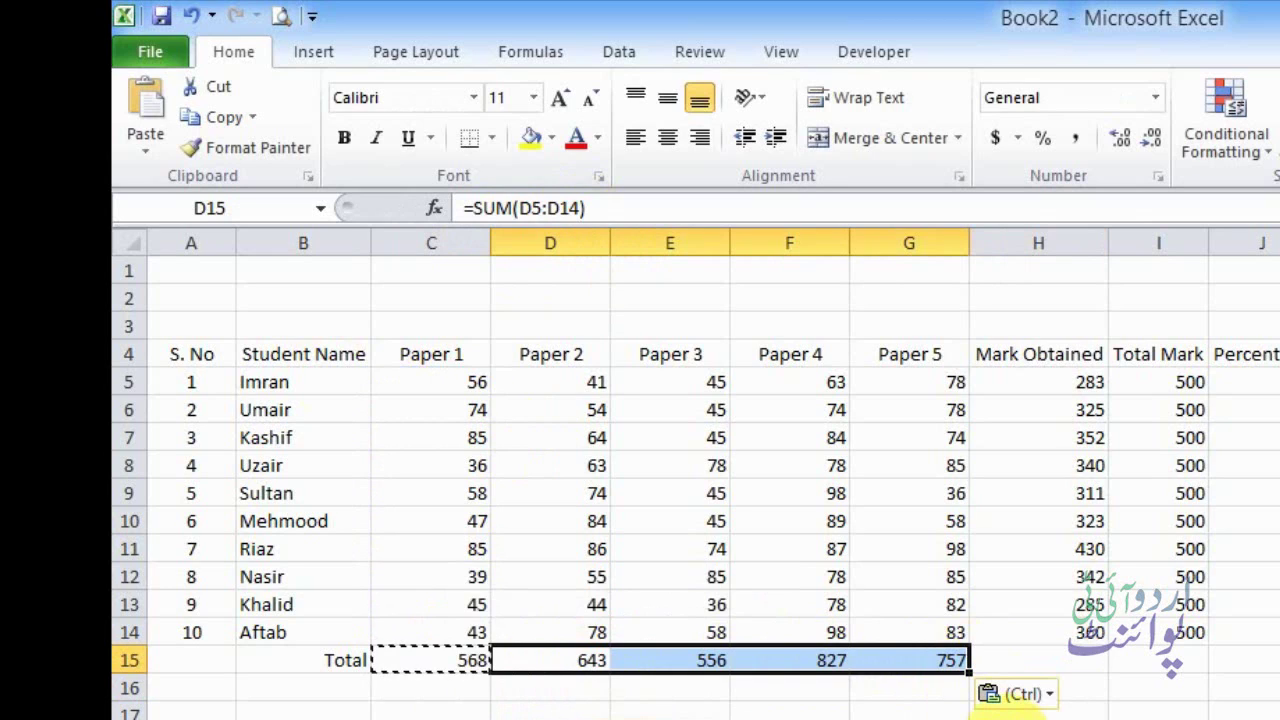
Step: Make the paper totals in C15:G15 bold
left_click(453, 668)
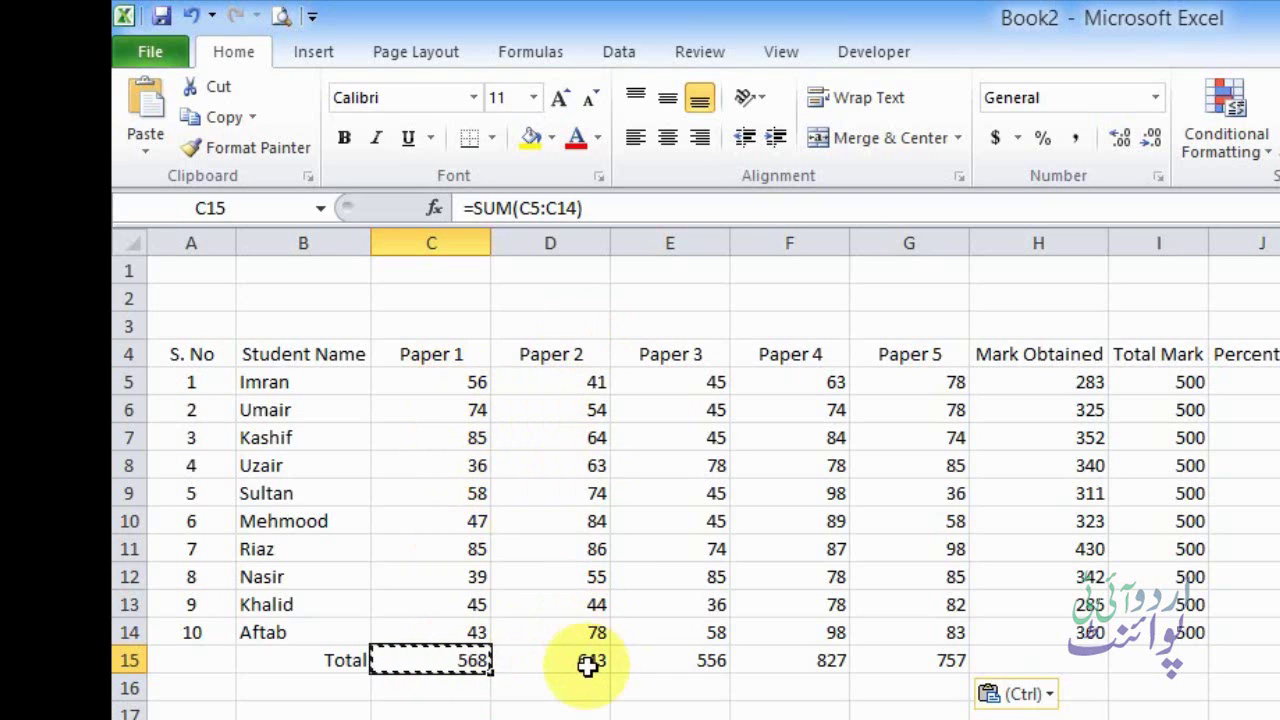
left_click_drag(962, 666, 452, 660)
left_click(343, 137)
left_click(550, 718)
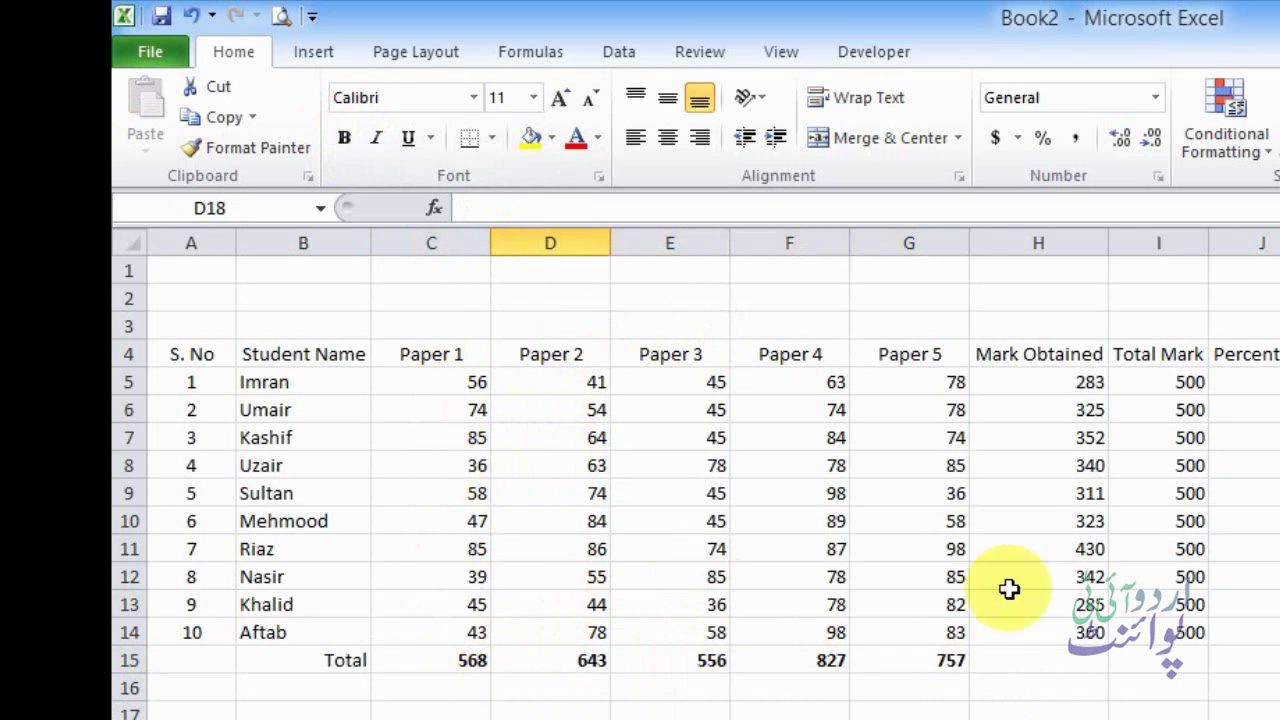
Step: Make the Mark Obtained values in H5:H14 bold
left_click_drag(1030, 386, 1037, 632)
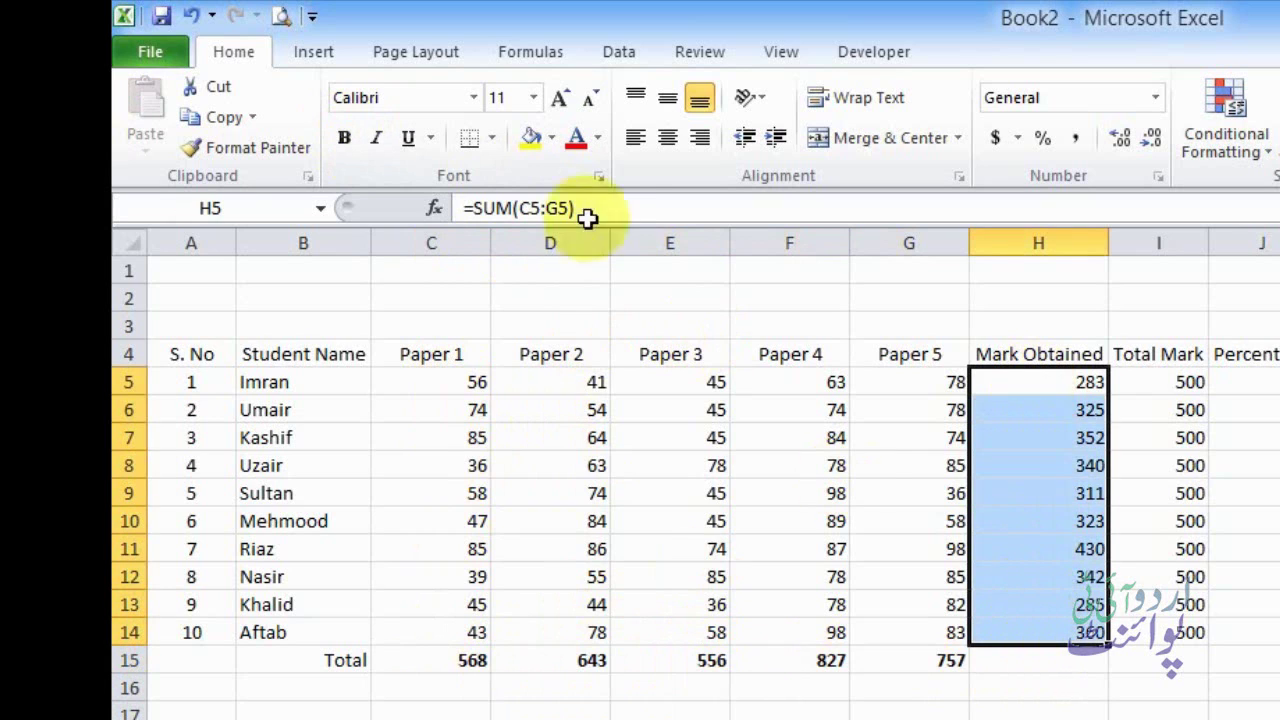
left_click(344, 137)
left_click(1029, 378)
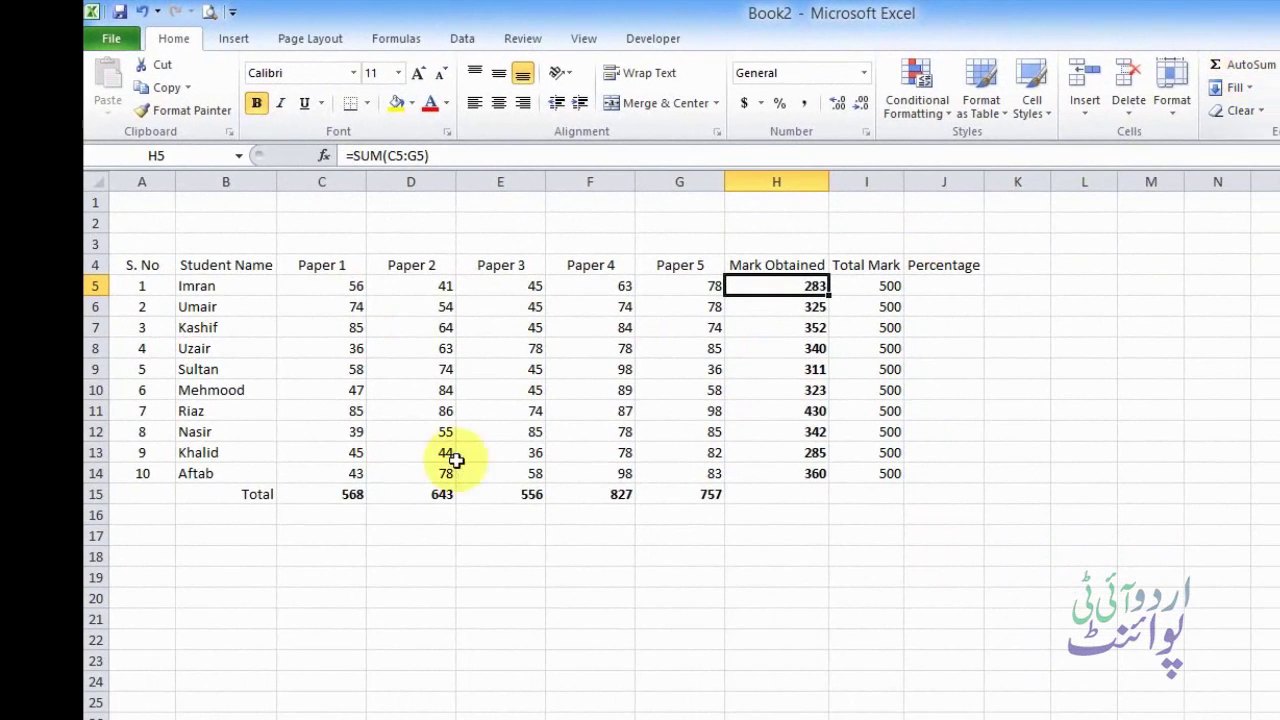
Step: Re-enter the Paper 1 total in C15 with AutoSum over C5:C14
left_click(388, 547)
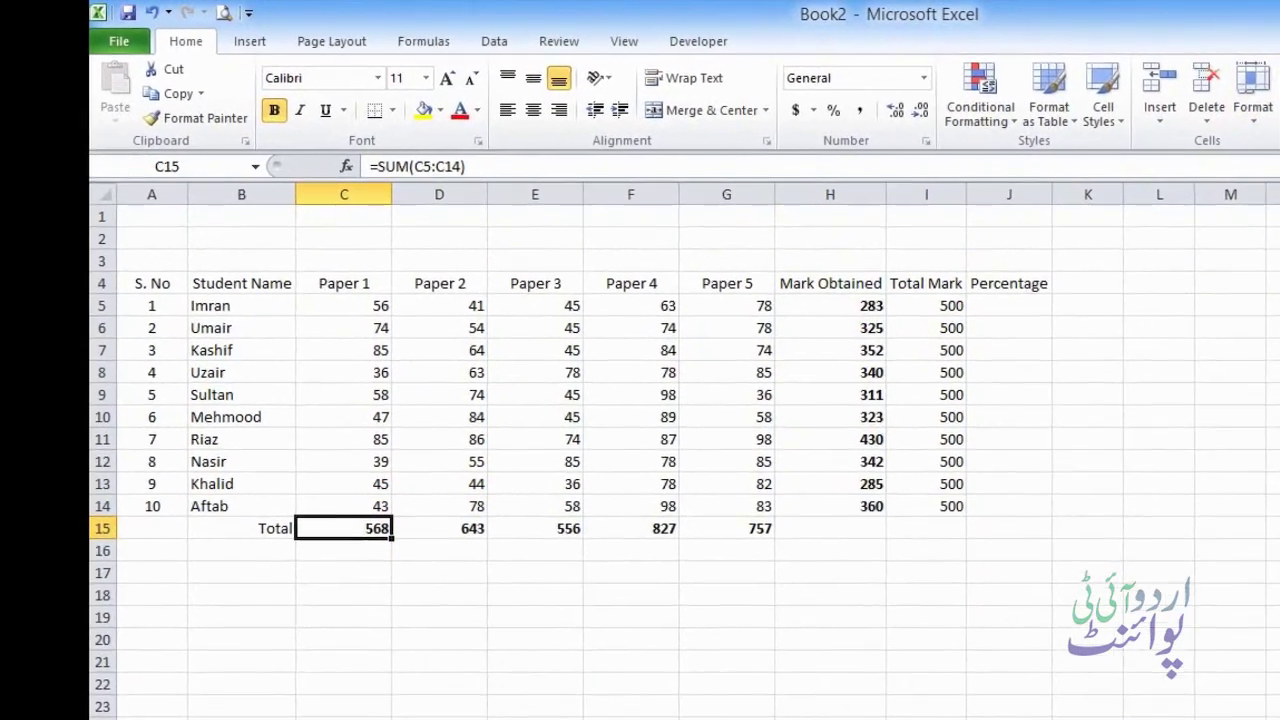
left_click(1248, 65)
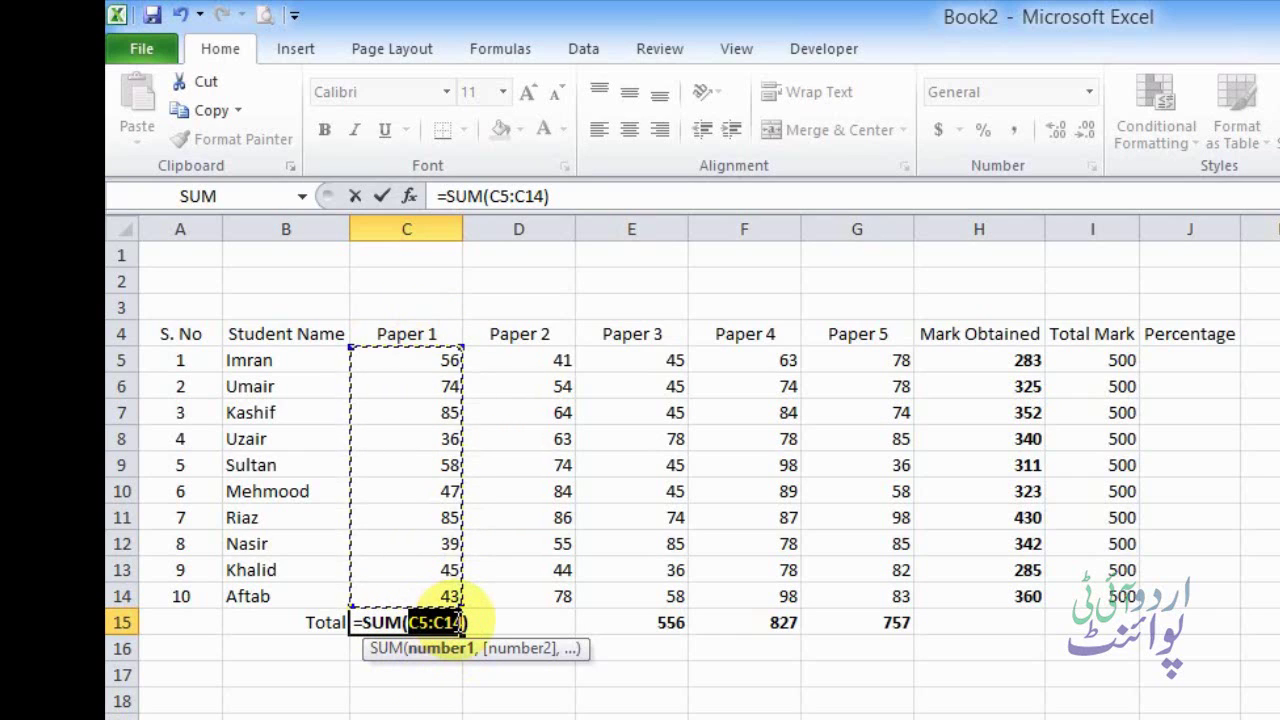
key("Return")
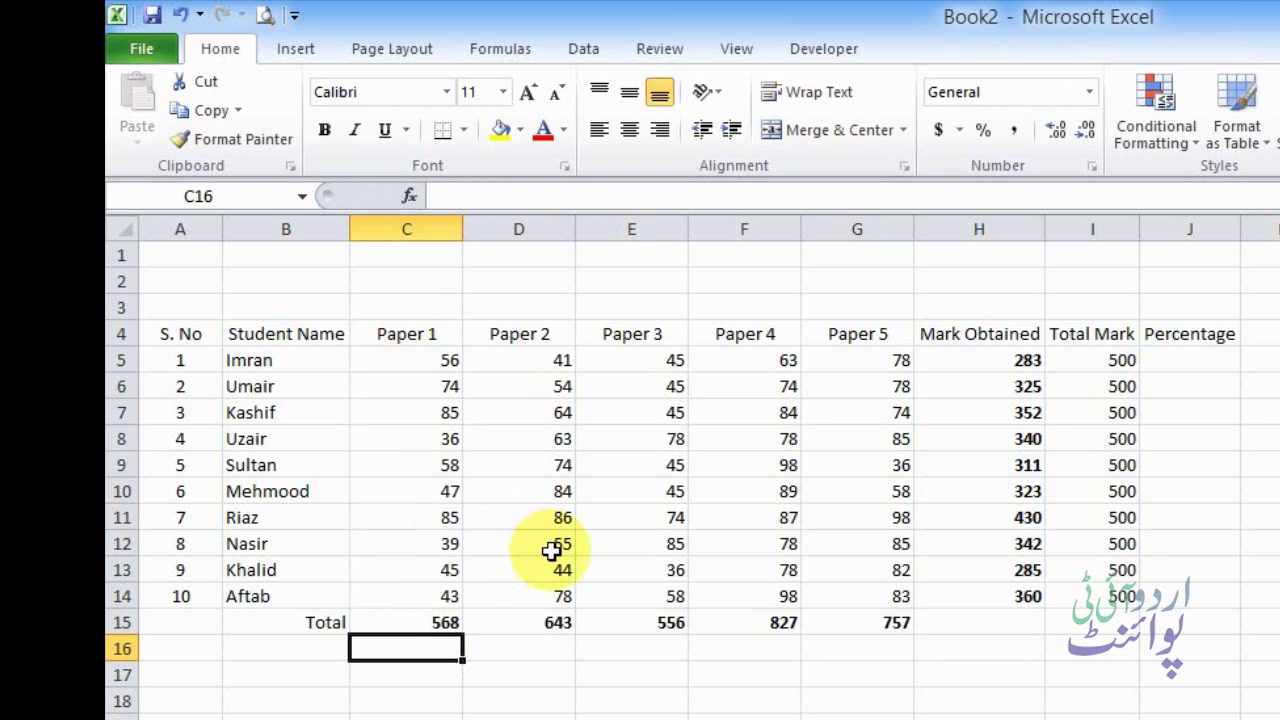
Step: Enter =H5/I5*100 in J5 to calculate the first student's Percentage from Mark Obtained and Total Mark
left_click(1190, 360)
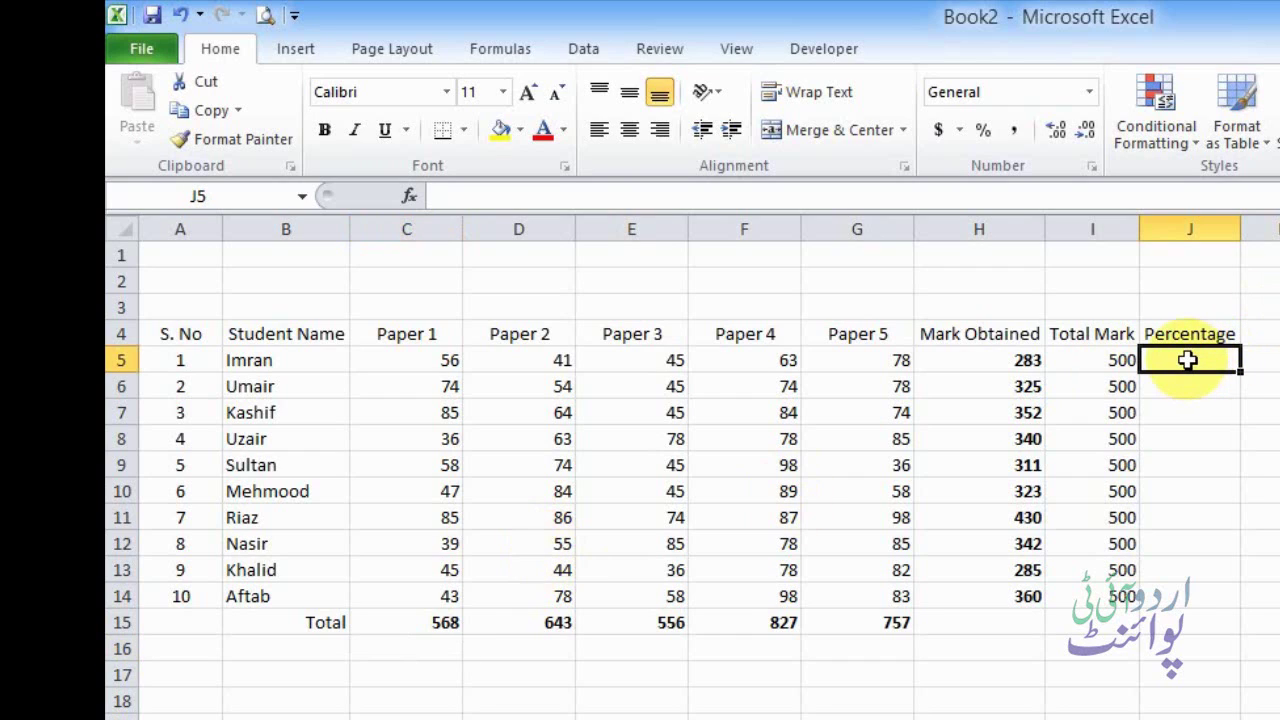
type("=")
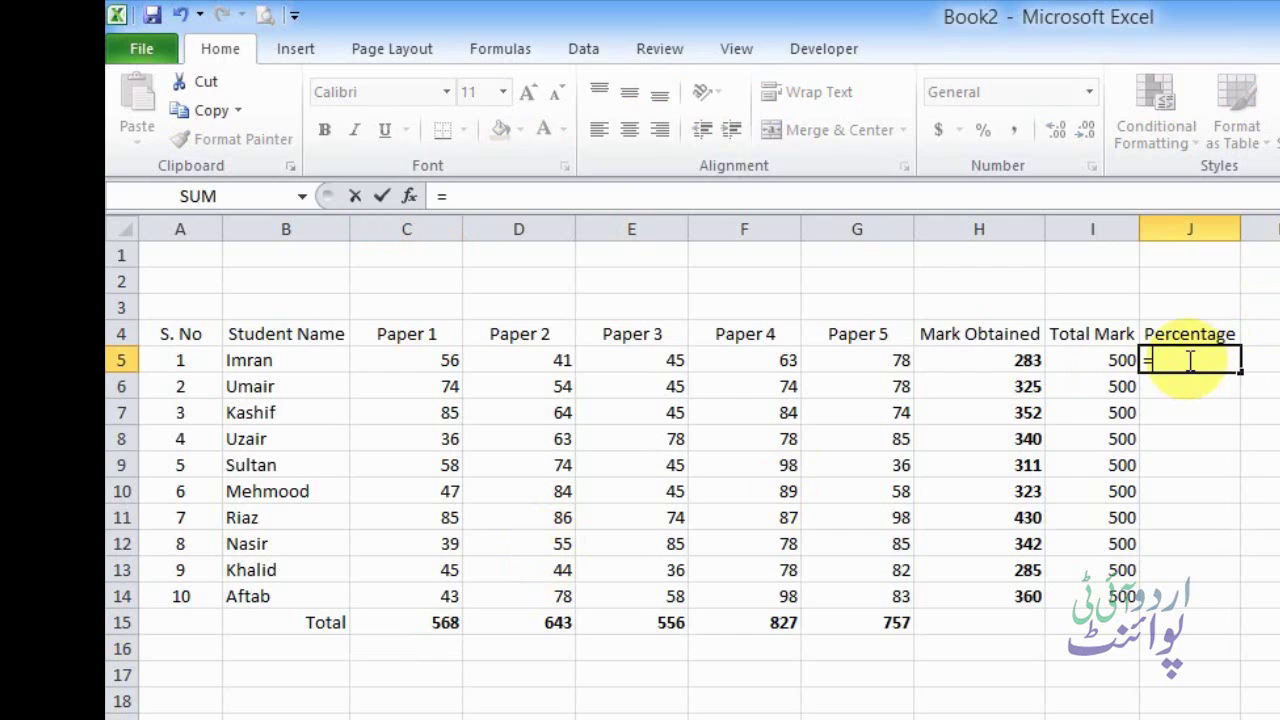
left_click(1020, 362)
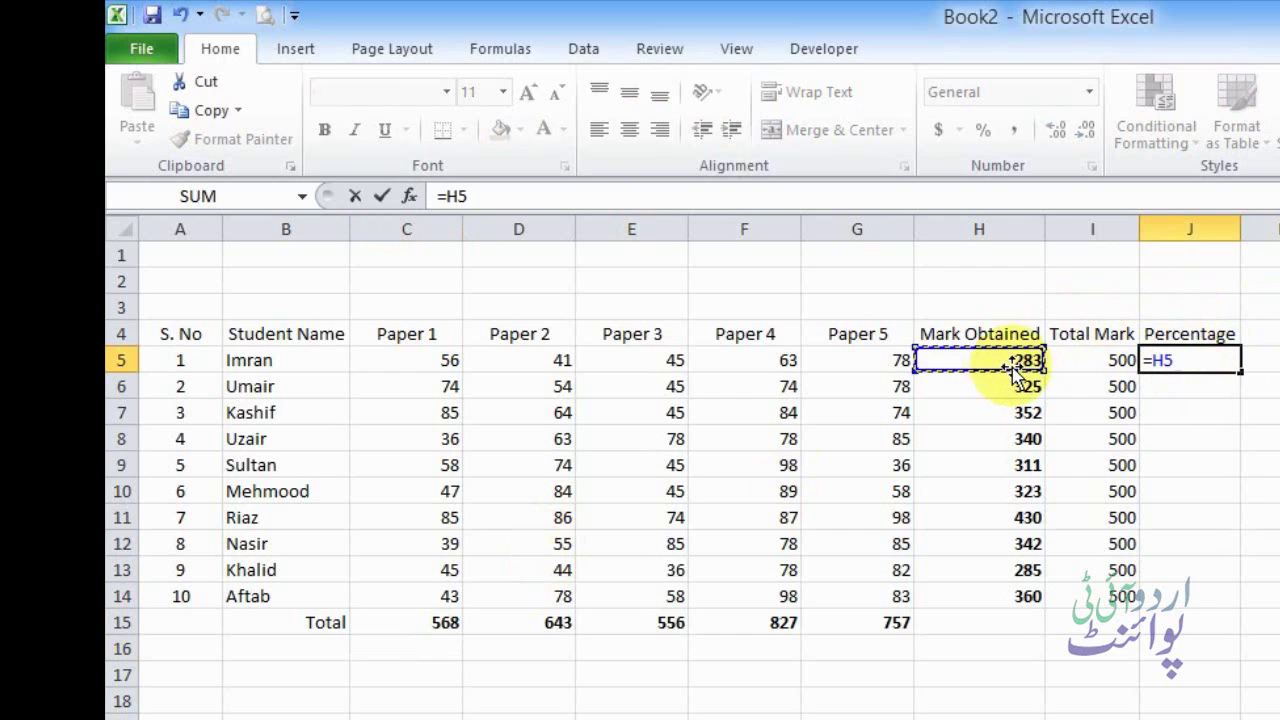
type("/")
left_click(1077, 362)
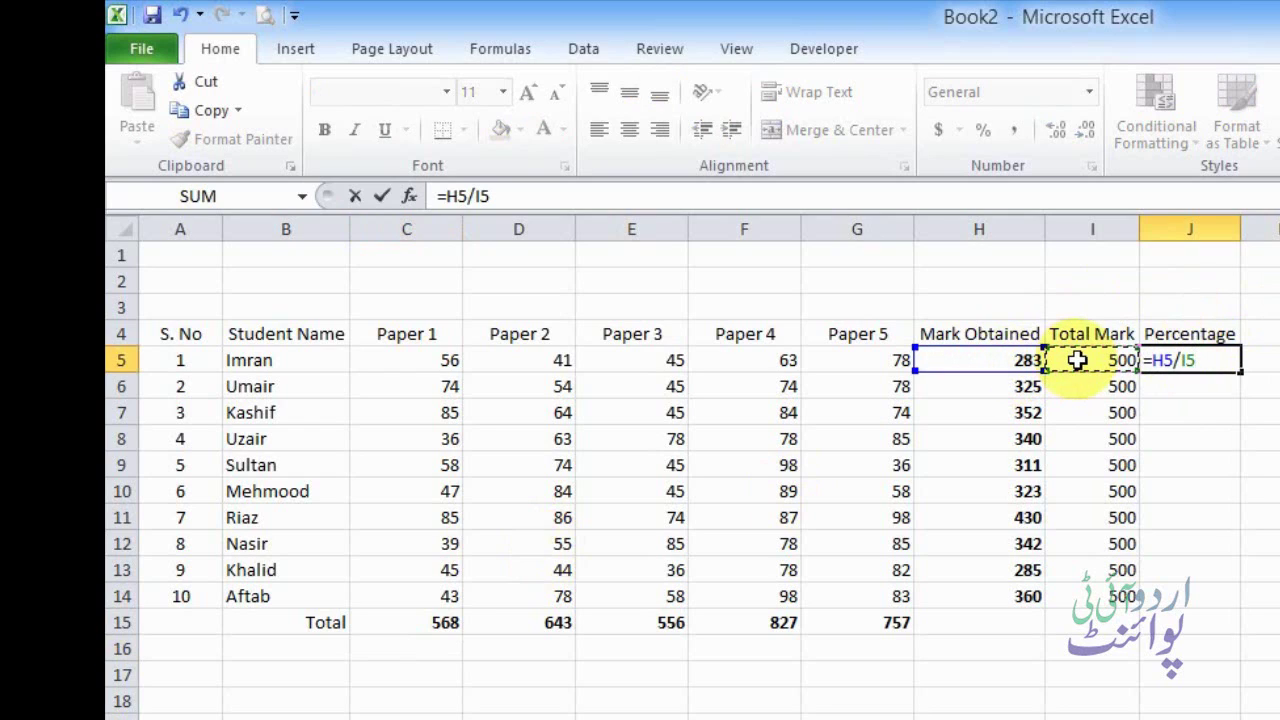
type("*100")
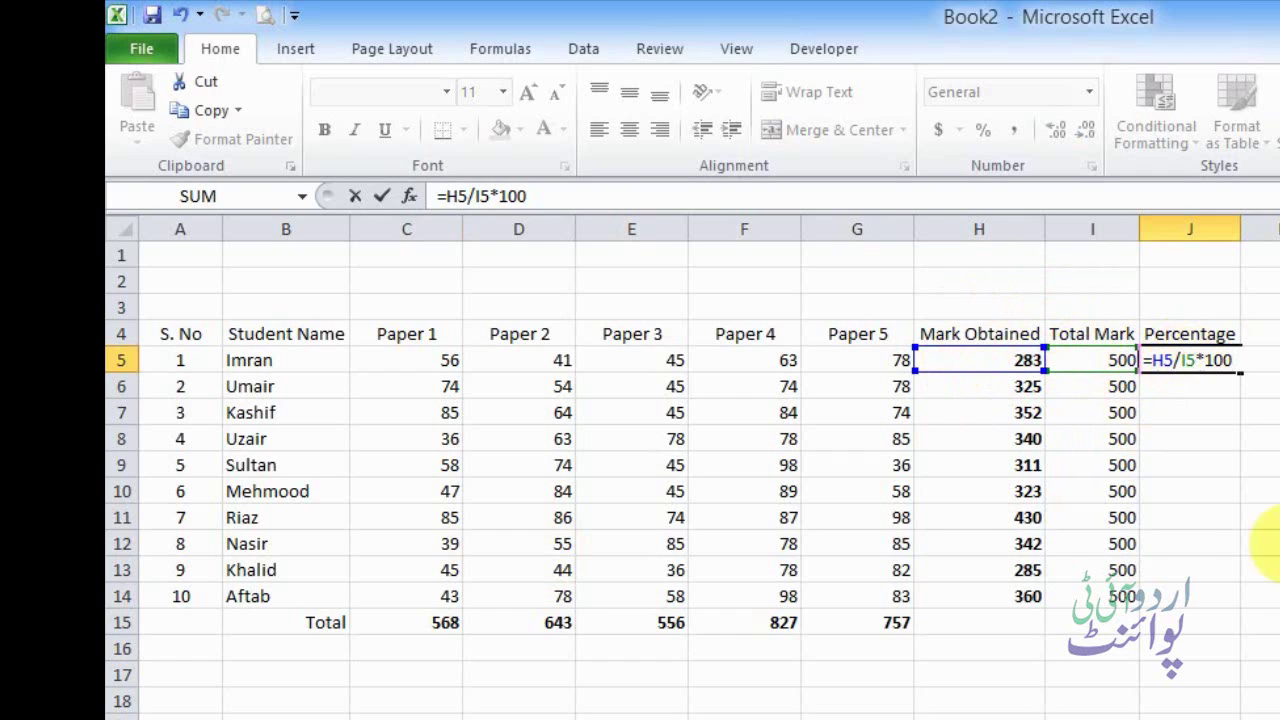
key("Return")
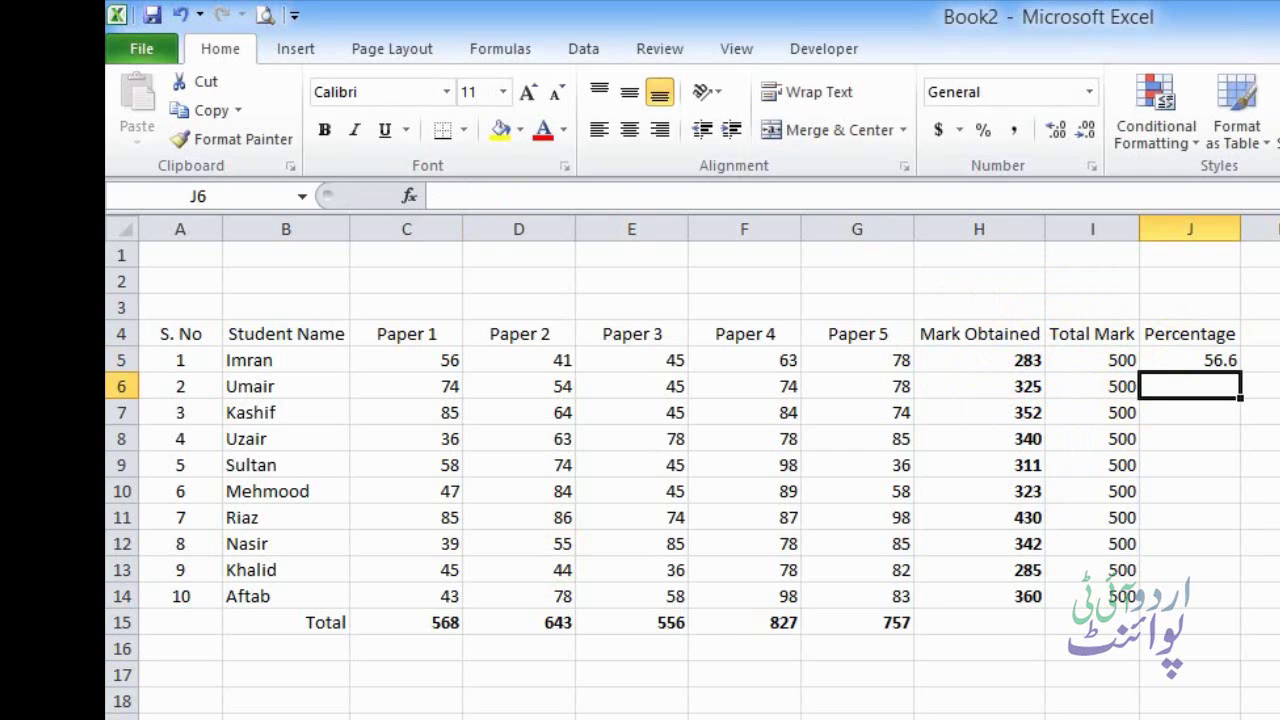
Step: Copy the Percentage formula from J5 into J6:J14 and check the original formula in J5
right_click(1216, 362)
left_click(1260, 408)
left_click_drag(1163, 385, 1190, 600)
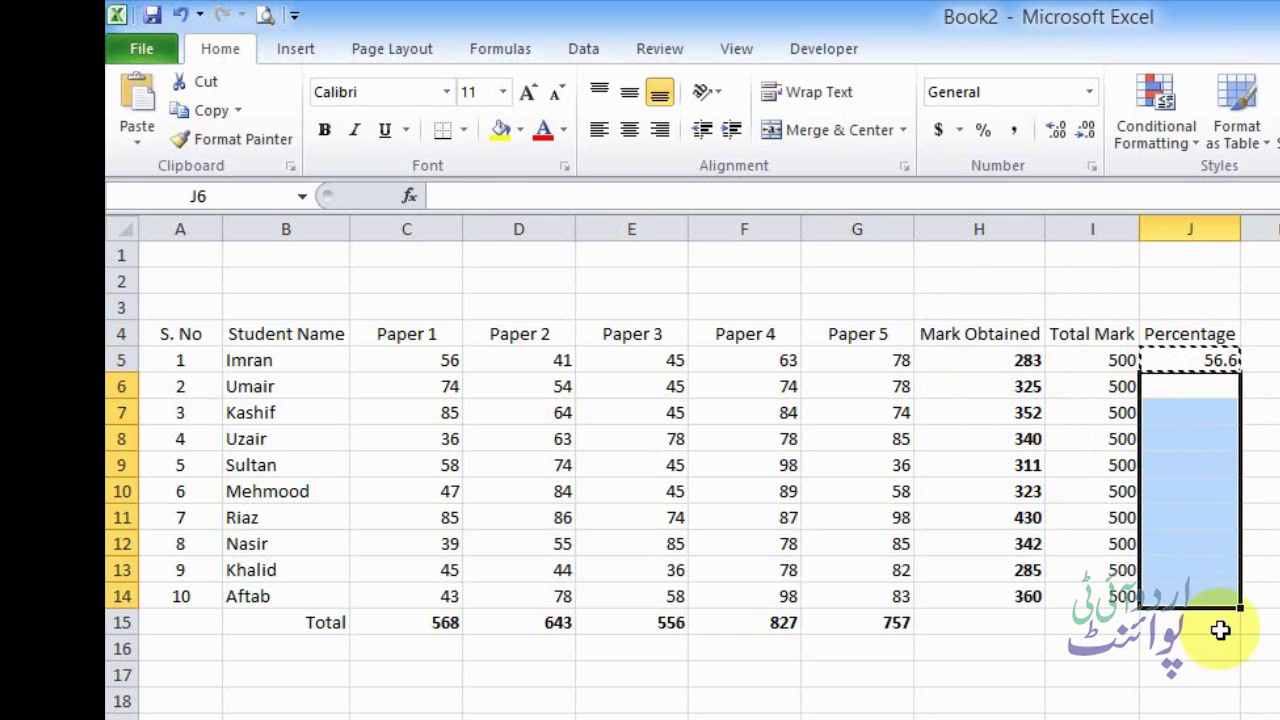
key("ctrl+v")
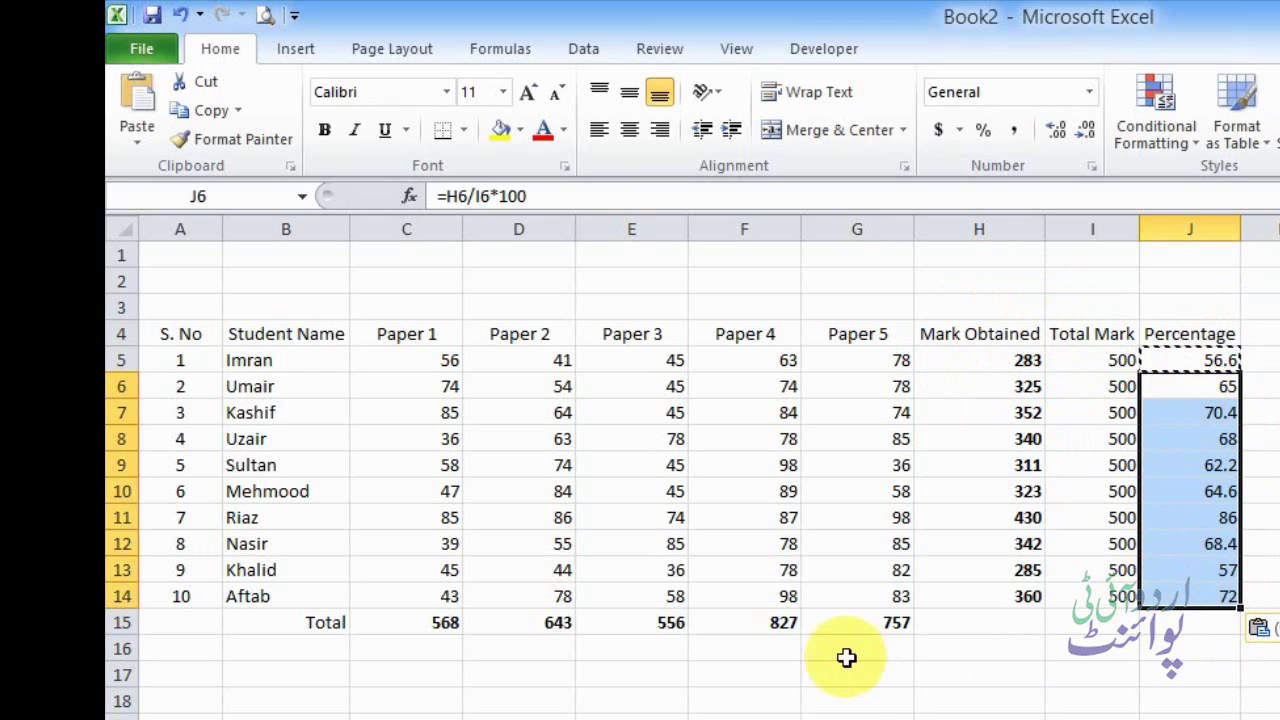
left_click(1205, 655)
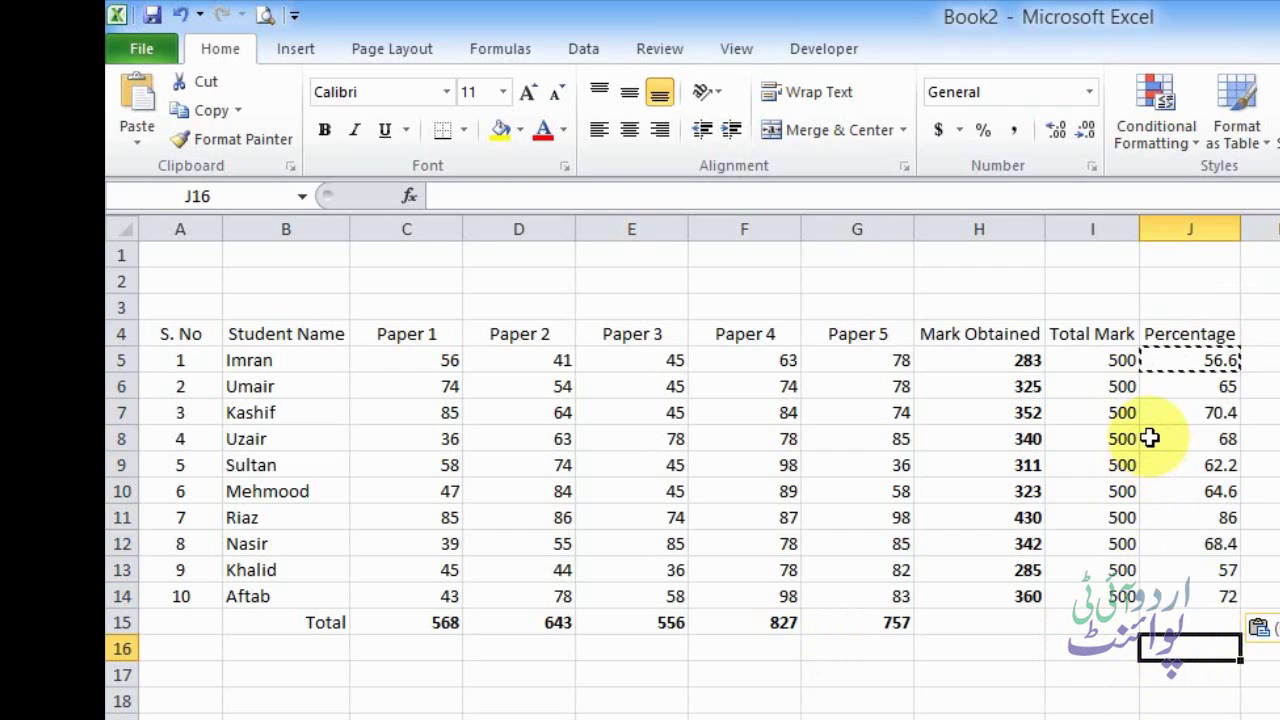
left_click(1196, 361)
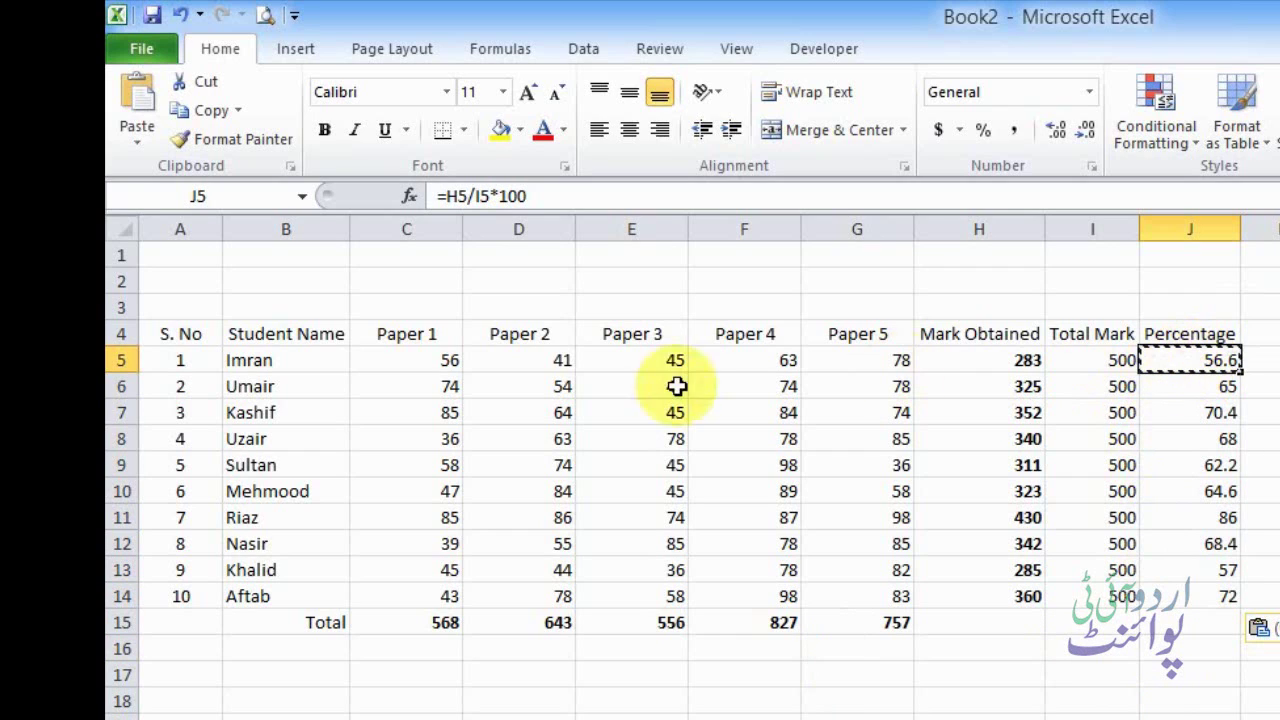